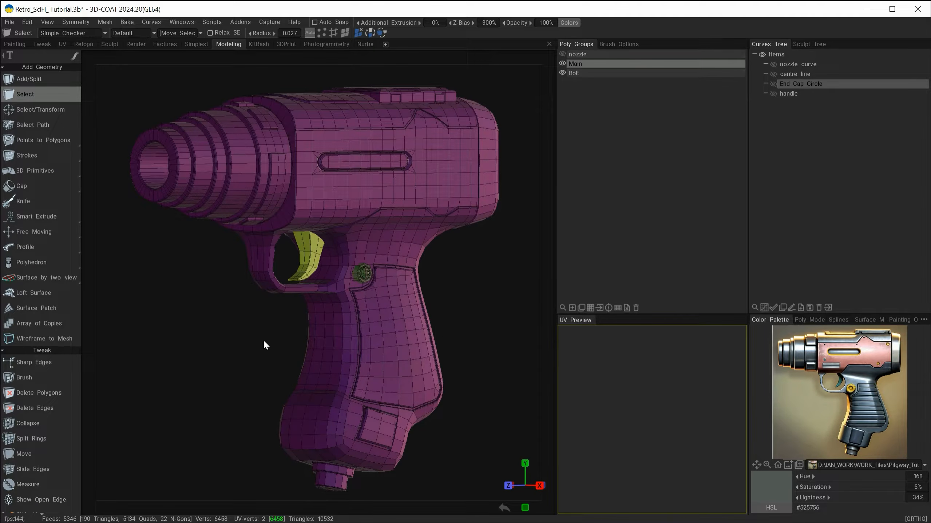
Change the UV island color of the gun's main body to a dark blue-grey.
alt+drag(264, 341, 227, 341)
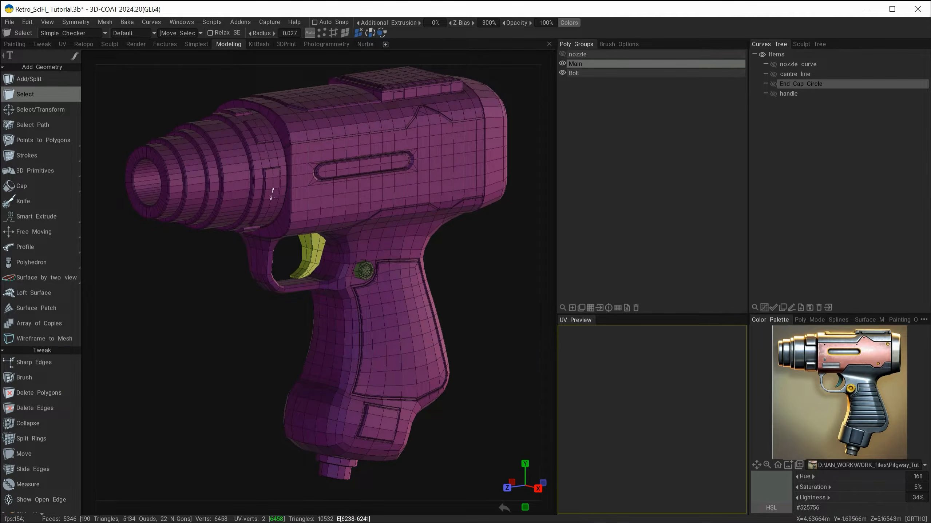
alt+drag(423, 273, 439, 269)
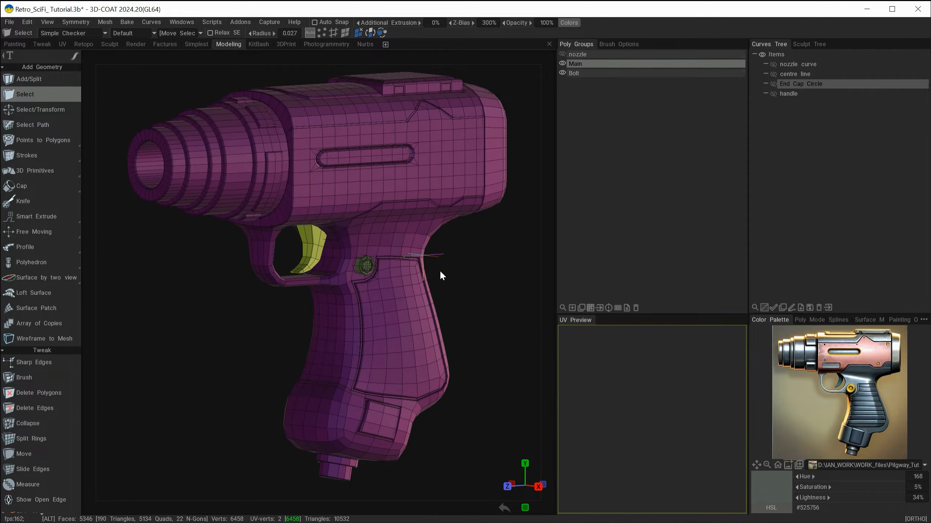
click(569, 23)
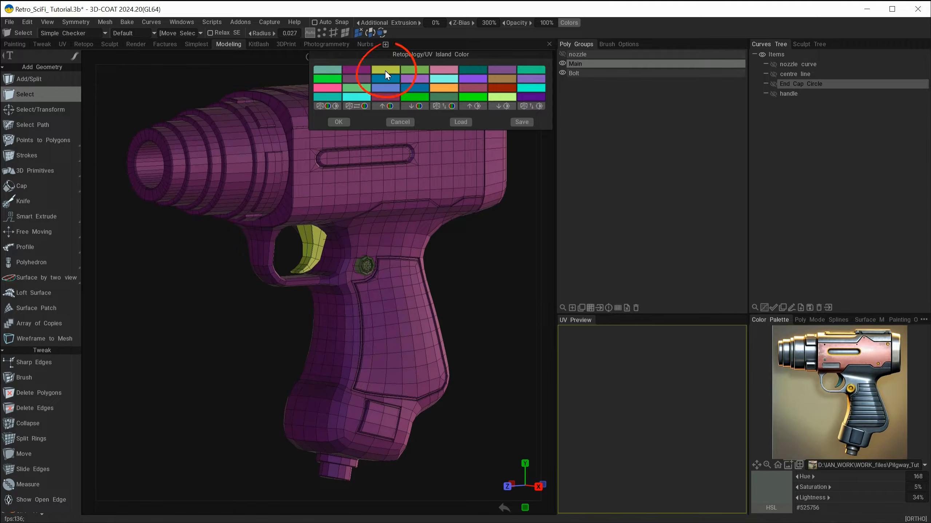
click(354, 73)
click(300, 327)
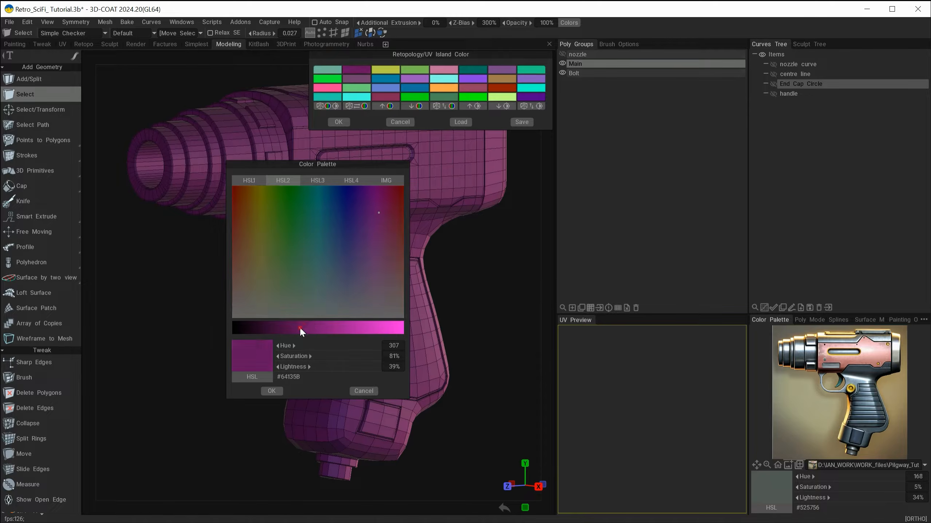
drag(301, 327, 294, 328)
drag(320, 275, 315, 252)
key(Return)
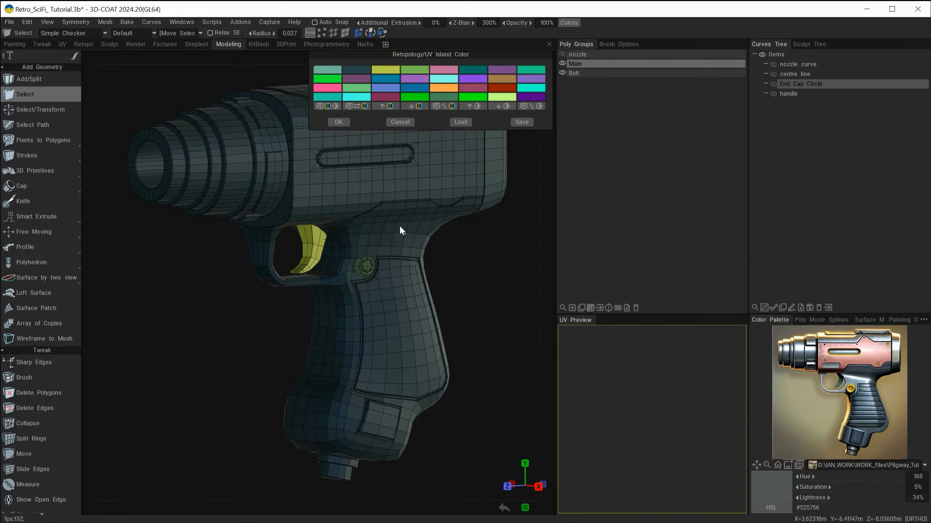
Change the trigger's UV island color to orange #C75439 and accept the island color settings.
click(395, 68)
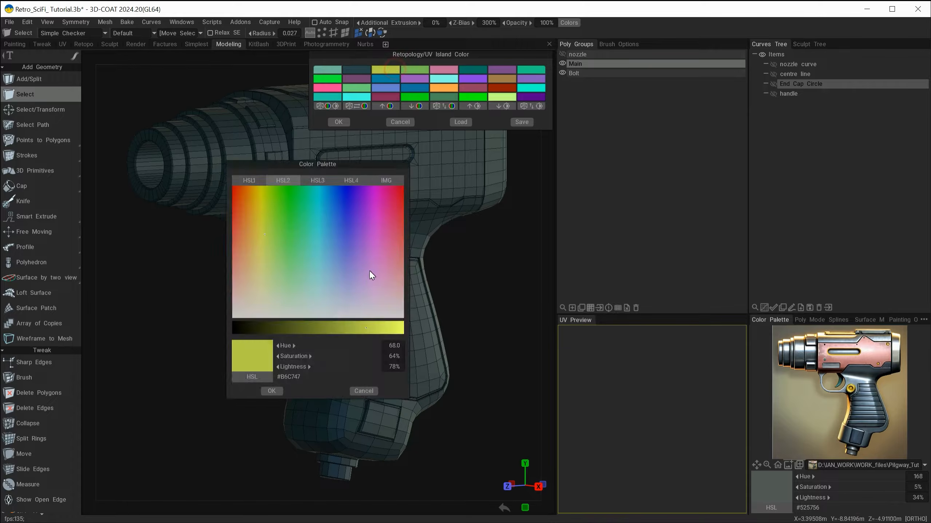
drag(242, 225, 237, 225)
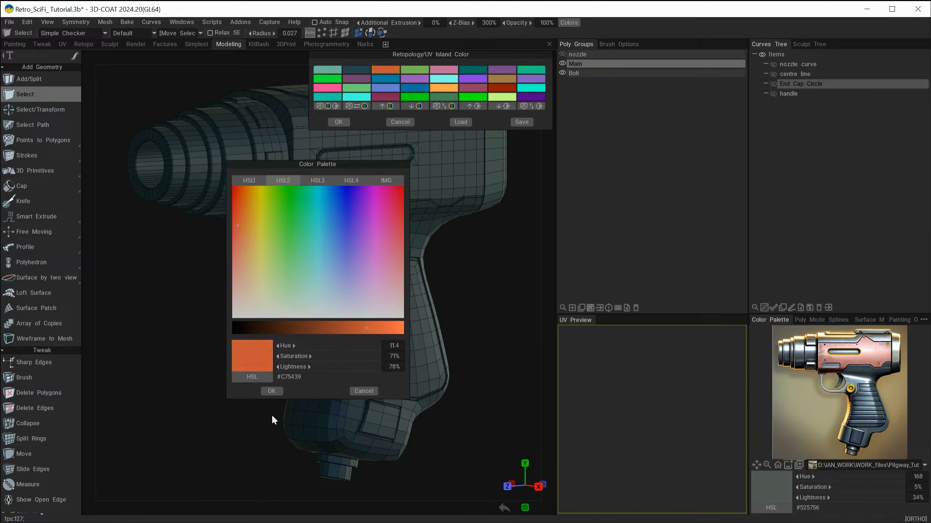
click(271, 390)
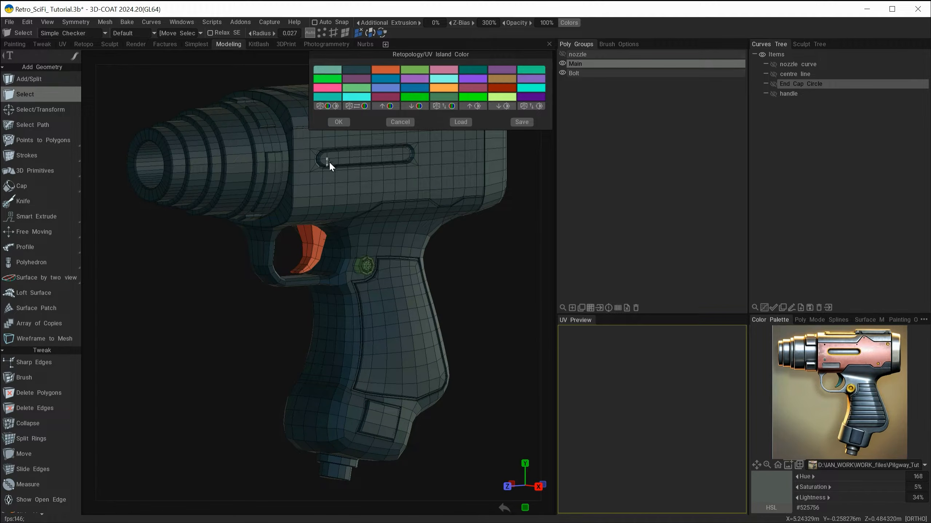
click(336, 123)
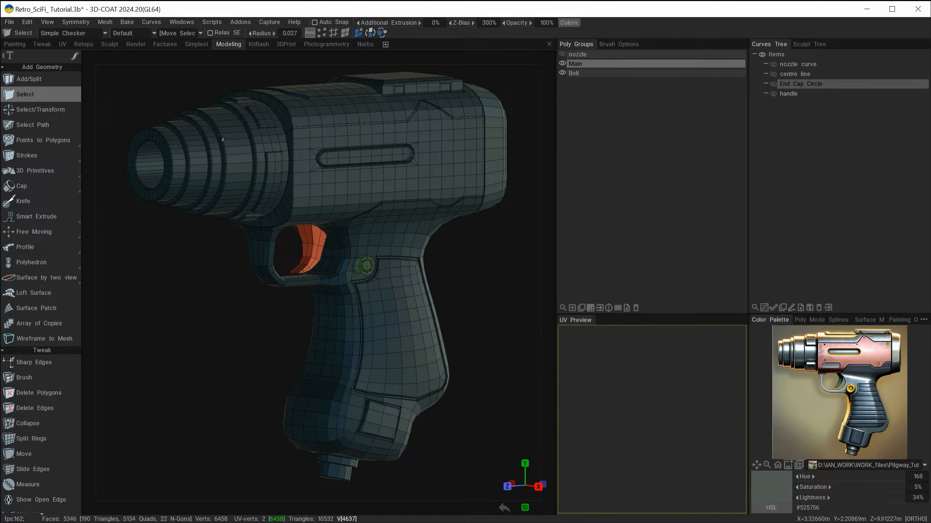
Show the hidden nozzle poly group and delete it.
click(575, 52)
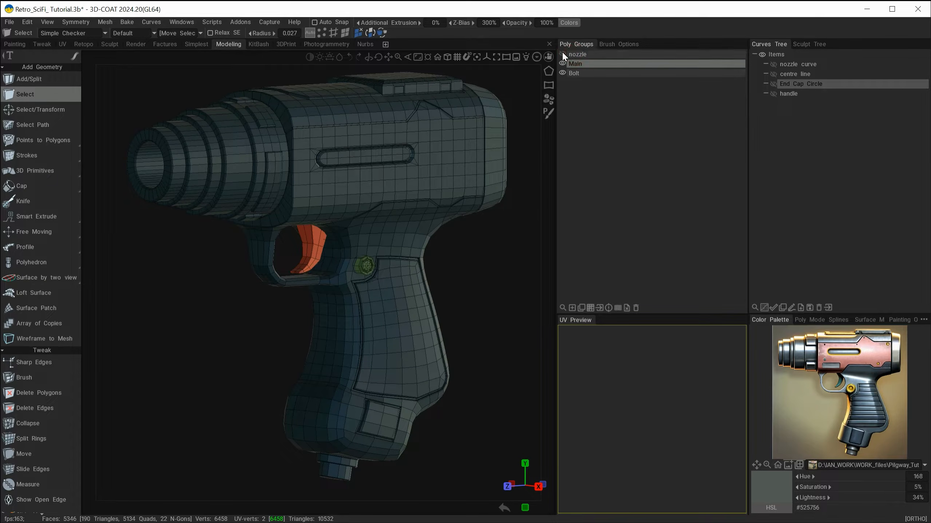
click(563, 54)
click(589, 54)
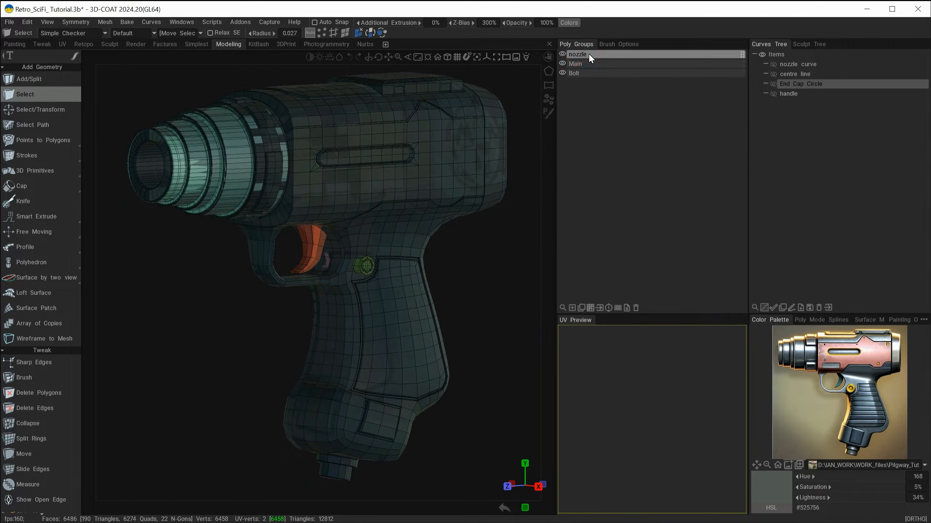
click(636, 307)
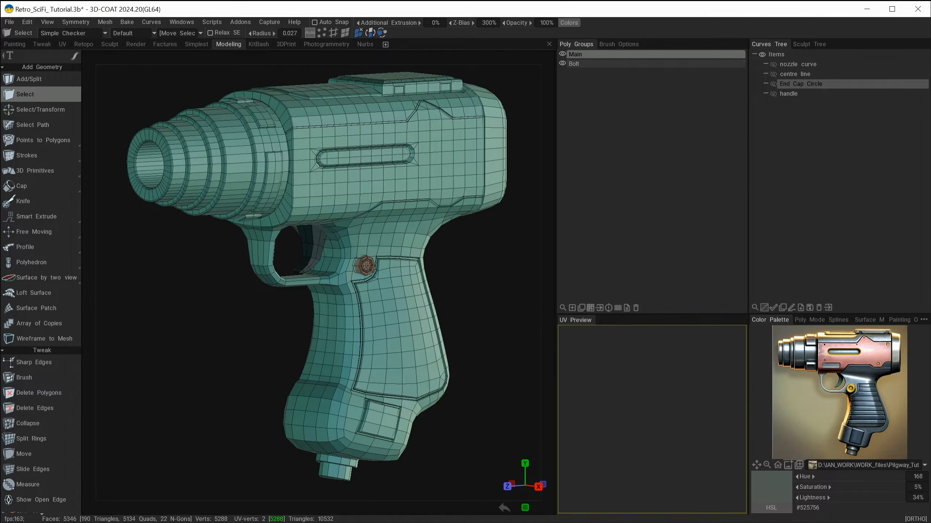
Merge the Bolt poly group into the Main poly group.
mouse_move(398, 342)
alt+mouse_down()
mouse_move(397, 326)
mouse_move(402, 346)
alt+mouse_up()
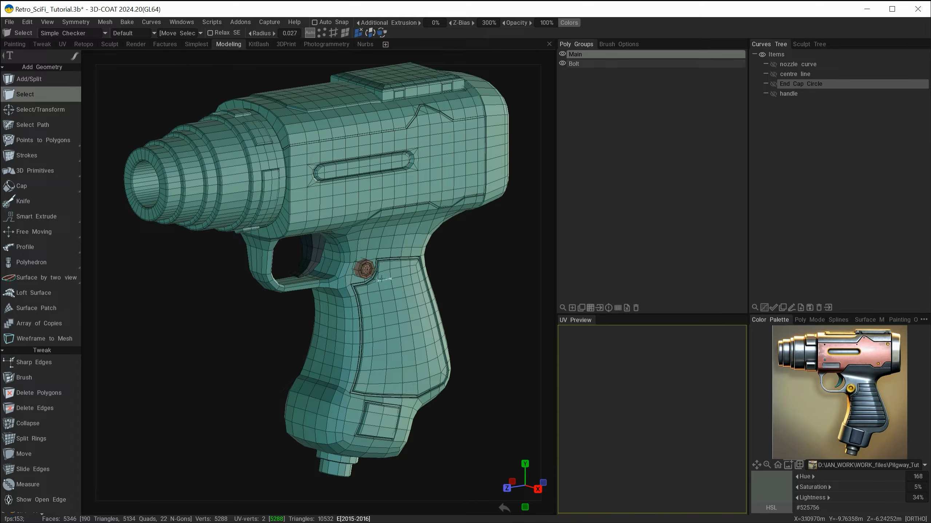
drag(480, 304, 479, 291)
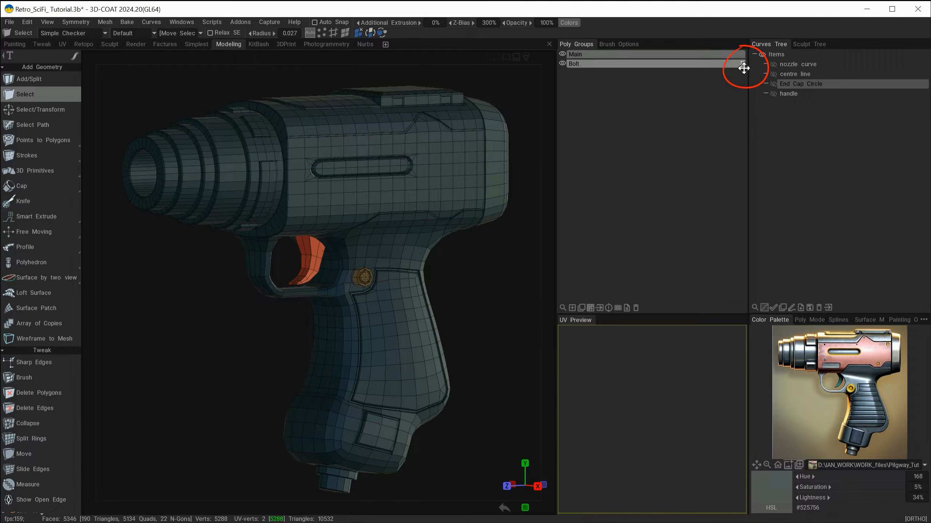
drag(743, 68, 737, 55)
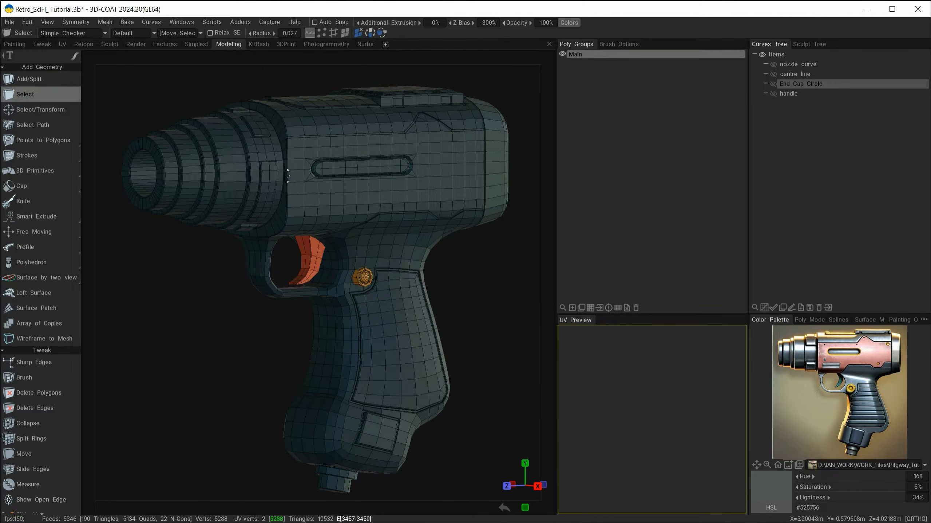
Turn off the retopo wireframe display to view the gun's colored surfaces from several angles.
key(alt)
alt+drag(463, 290, 385, 272)
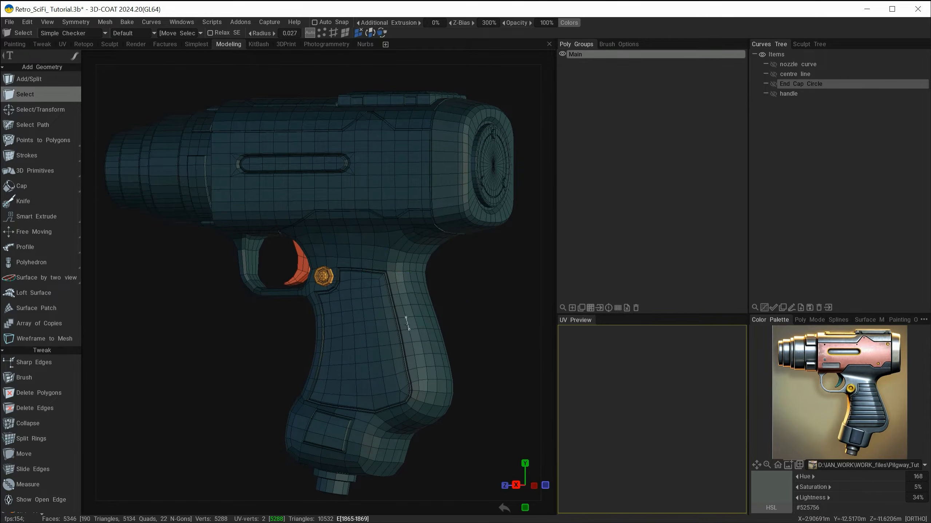
alt+drag(289, 422, 482, 347)
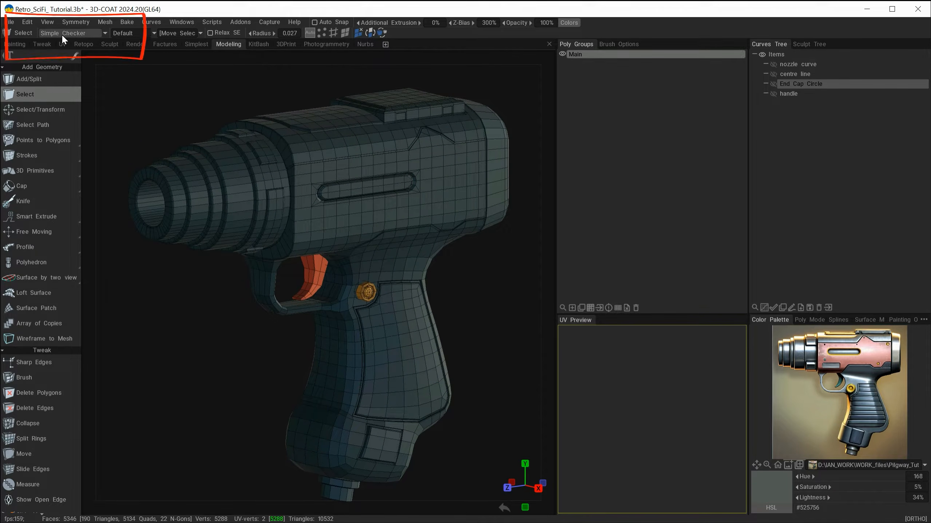
click(105, 33)
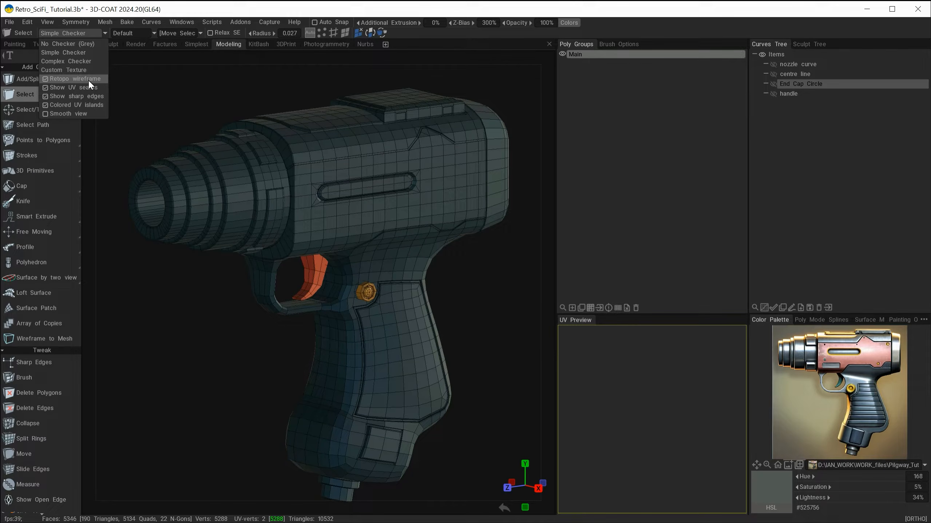
click(45, 78)
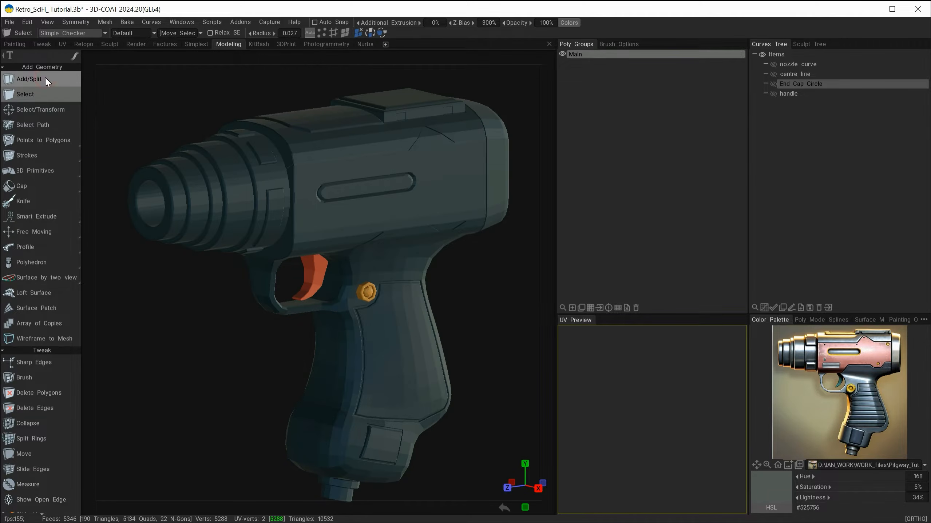
alt+drag(380, 260, 380, 237)
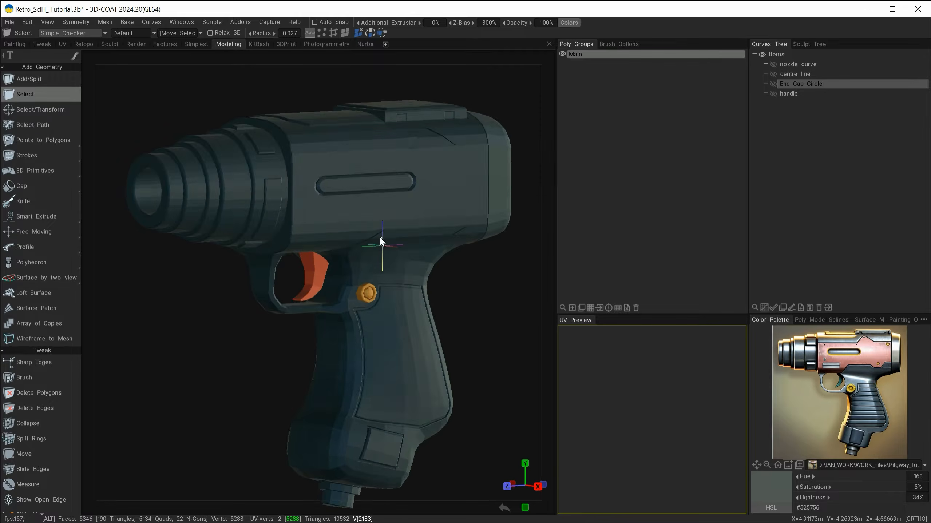
alt+drag(379, 237, 390, 238)
Turn off colored UV islands to view the plain model, and turn them back on.
click(73, 33)
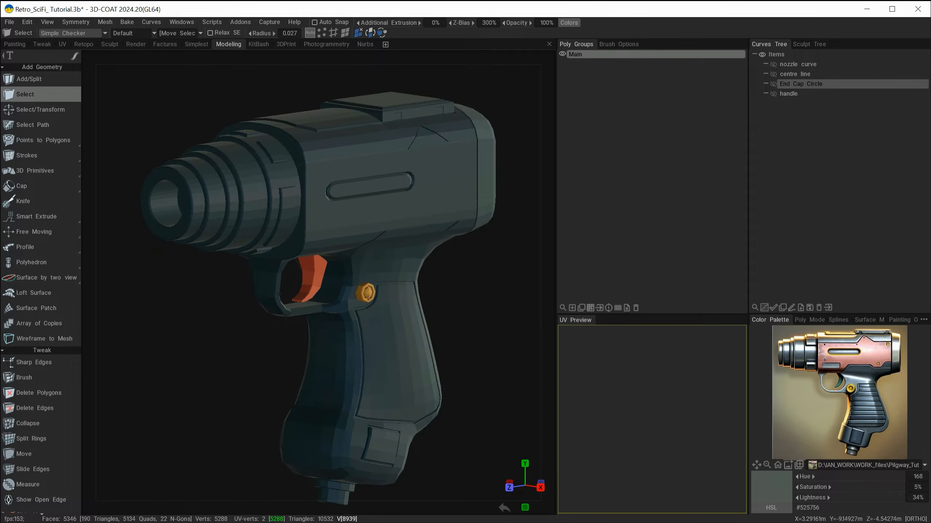
click(73, 33)
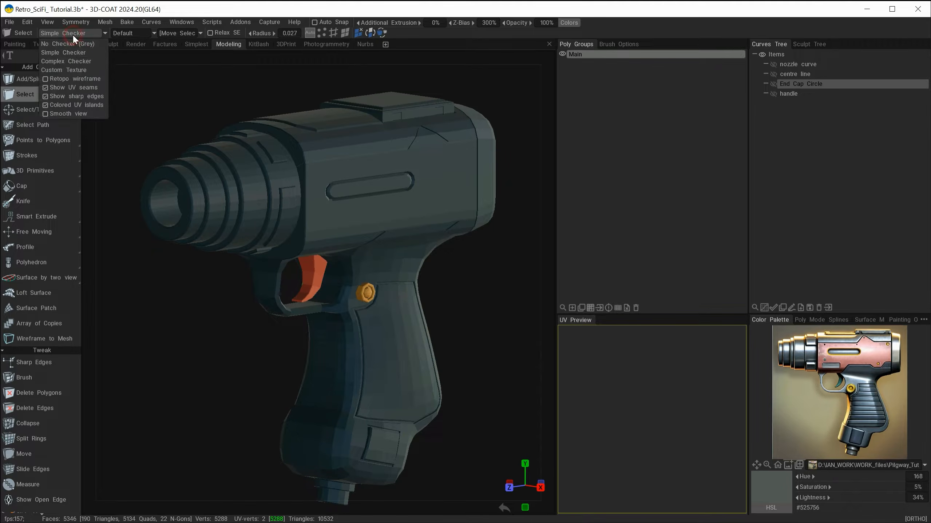
click(45, 104)
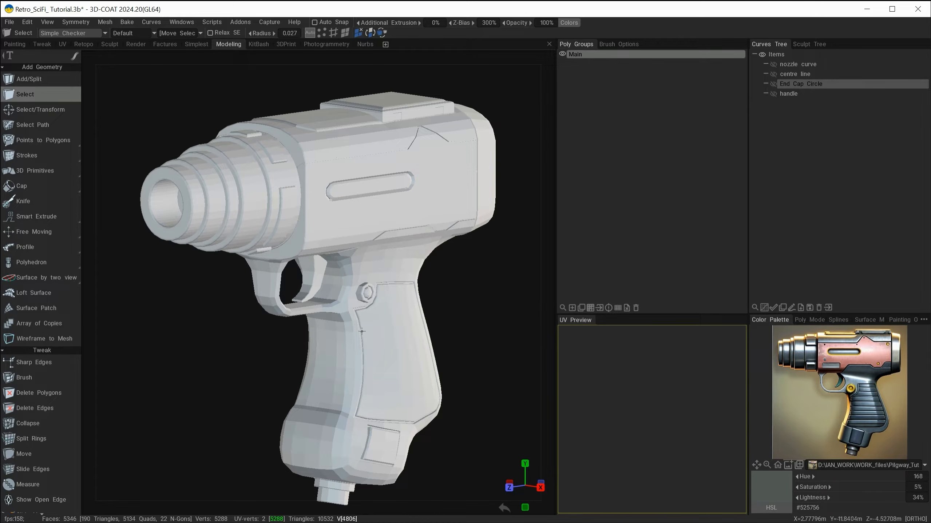
alt+drag(353, 356, 422, 343)
click(72, 33)
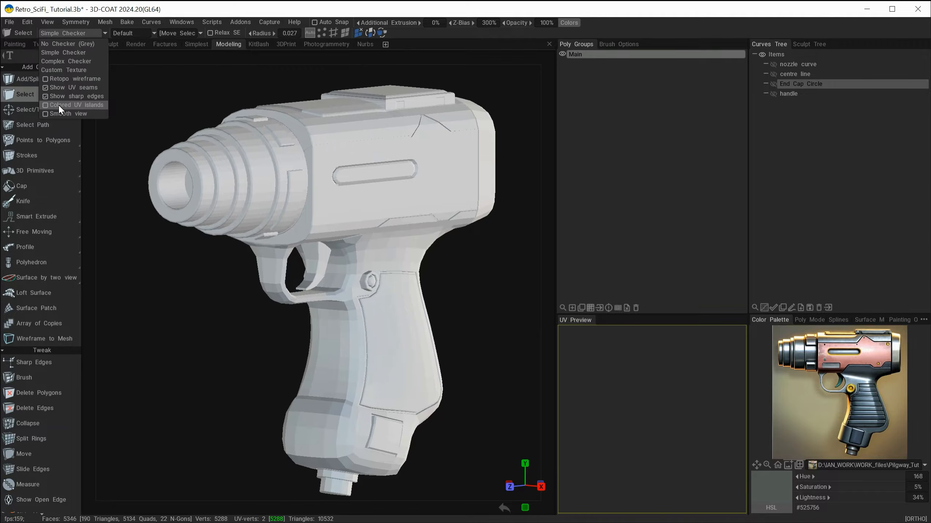
click(58, 104)
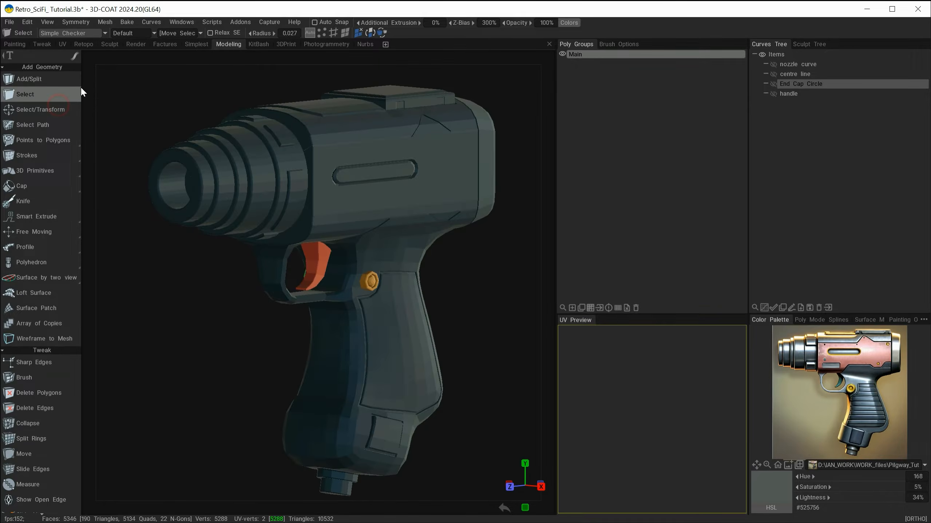
Turn on Smooth view for the model and inspect the gun's shading from the front, side and rear.
click(76, 35)
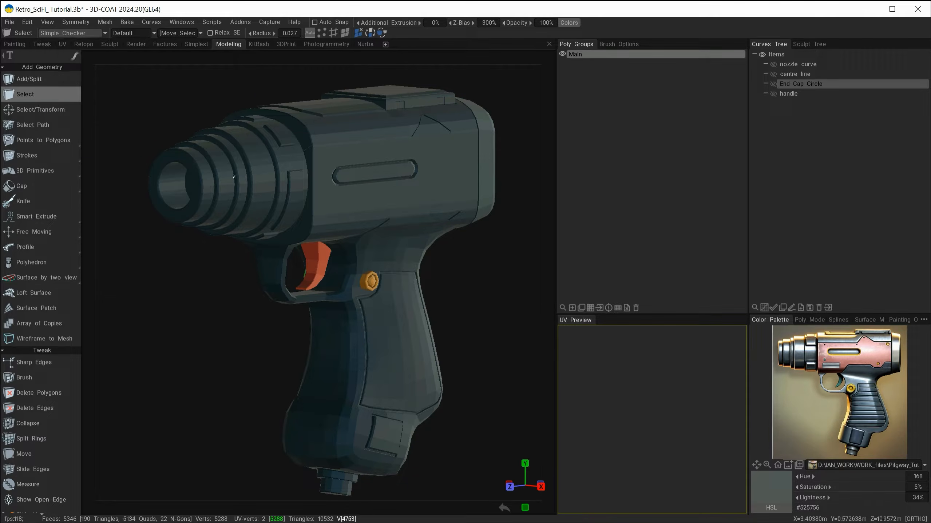
mouse_move(440, 313)
alt+mouse_down()
mouse_move(344, 305)
mouse_move(352, 283)
mouse_move(439, 310)
mouse_move(363, 294)
mouse_move(390, 301)
mouse_move(398, 263)
mouse_move(434, 300)
mouse_move(475, 308)
mouse_move(484, 339)
mouse_move(471, 301)
mouse_move(396, 299)
mouse_move(429, 297)
mouse_move(469, 308)
mouse_move(411, 297)
mouse_move(489, 315)
mouse_move(488, 307)
mouse_move(501, 314)
mouse_move(501, 335)
mouse_move(475, 300)
mouse_move(512, 307)
mouse_move(495, 301)
mouse_move(488, 309)
alt+mouse_up()
click(84, 32)
click(104, 97)
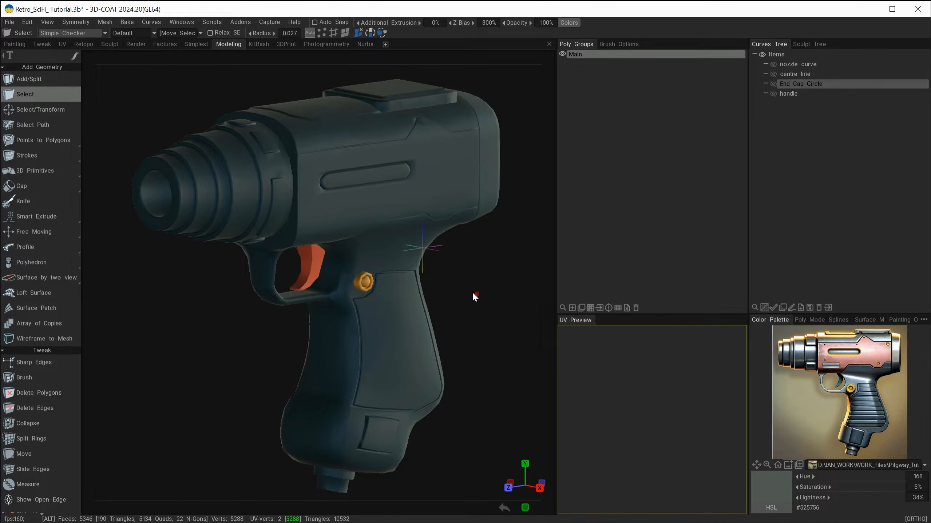
alt+drag(472, 291, 344, 277)
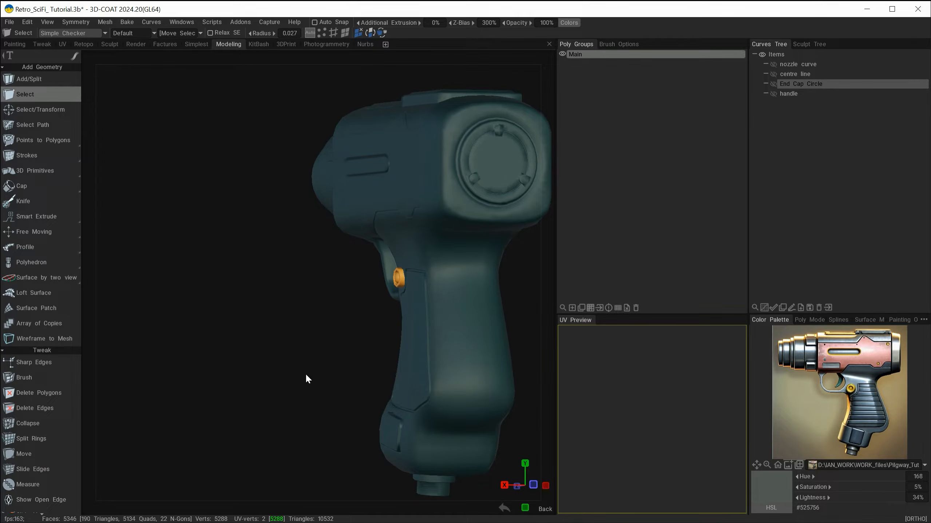
alt+drag(309, 372, 415, 284)
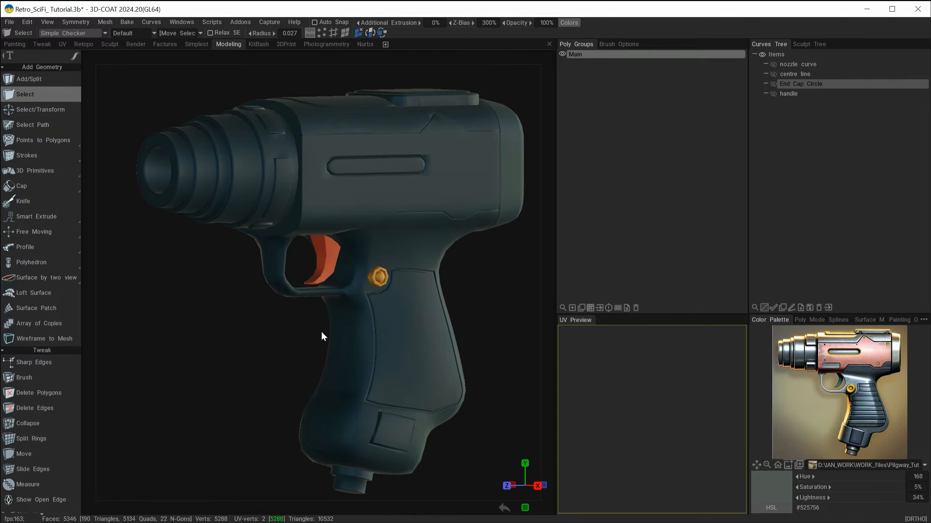
drag(209, 371, 405, 150)
scroll(416, 184, up, 5)
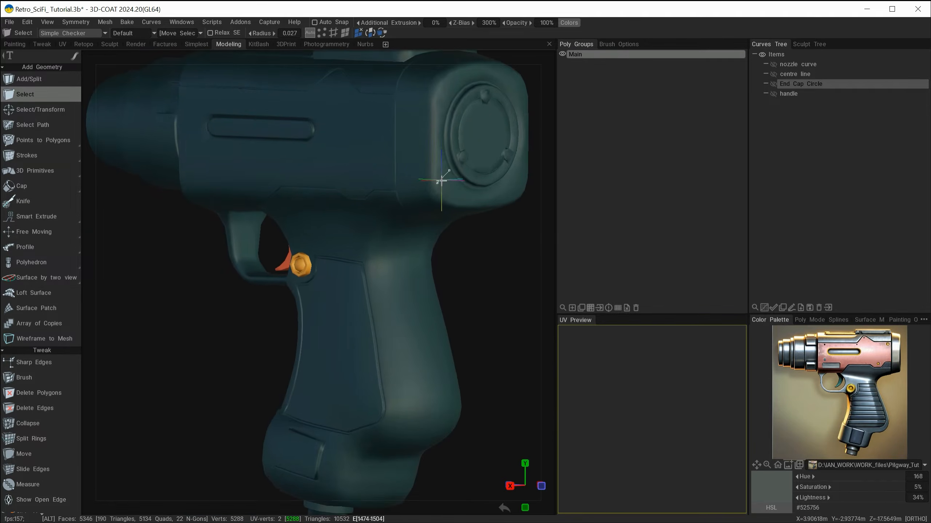
Turn the retopo wireframe display back on for a close view of the gun's rear end cap.
alt+drag(388, 322, 366, 282)
click(75, 33)
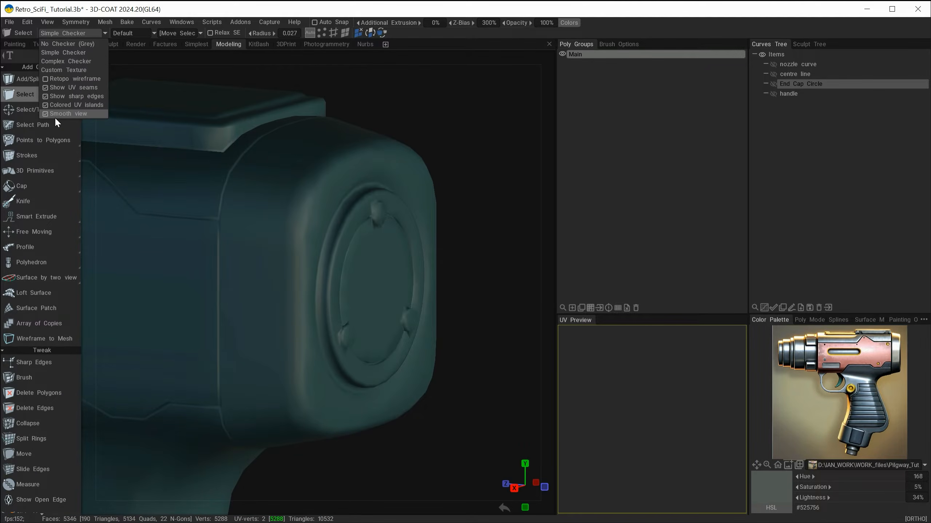
click(47, 79)
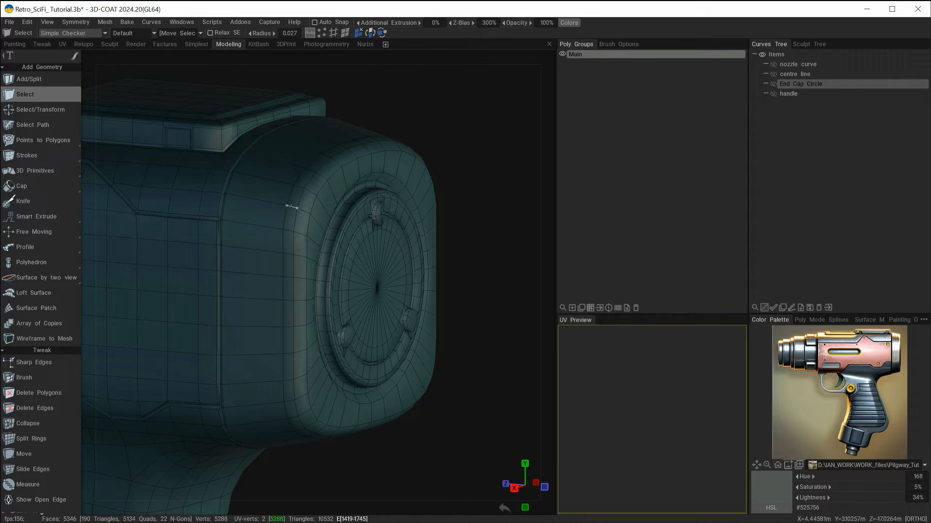
Select the two edge loops running around the rounded rim of the gun's rear end cap.
alt+drag(375, 280, 336, 269)
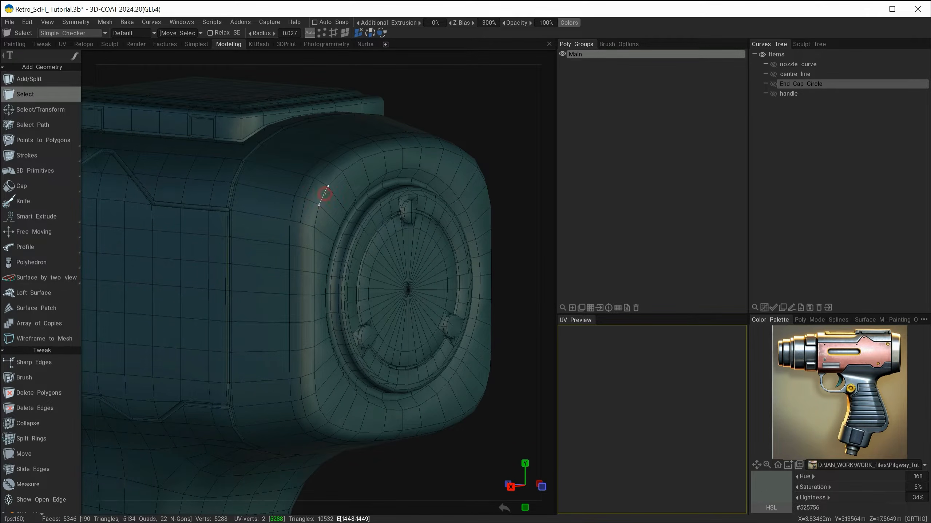
shift+click(312, 217)
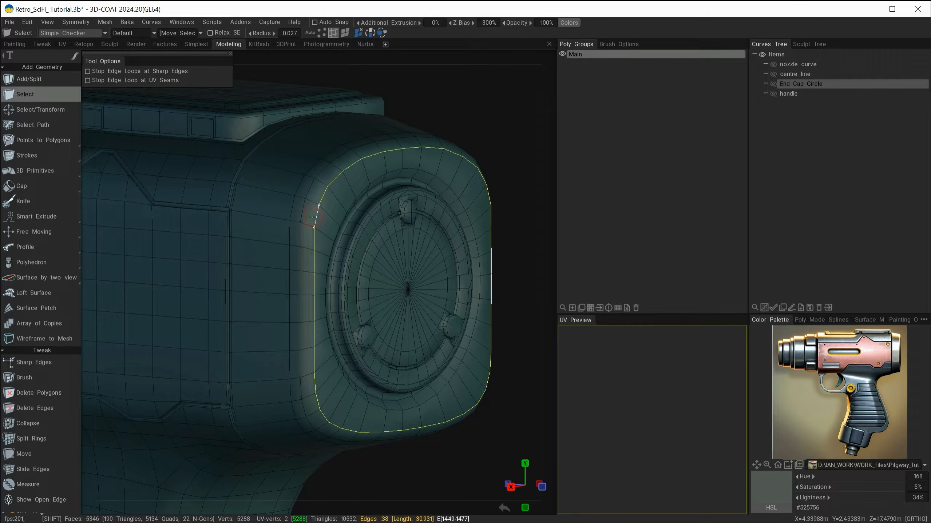
alt+drag(312, 217, 410, 283)
shift+click(301, 191)
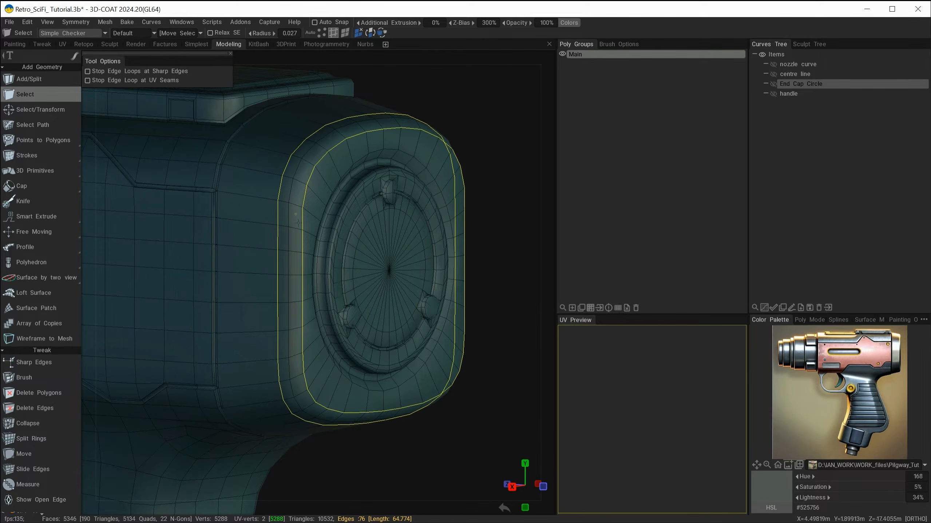
Mark the two selected end cap edge loops as sharp and clear the selection.
scroll(45, 348, down, 10)
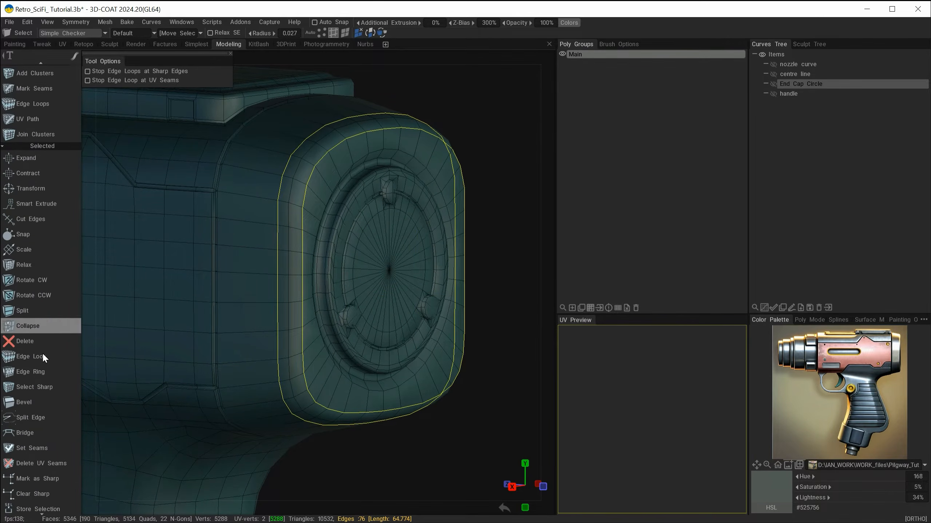
scroll(42, 356, down, 5)
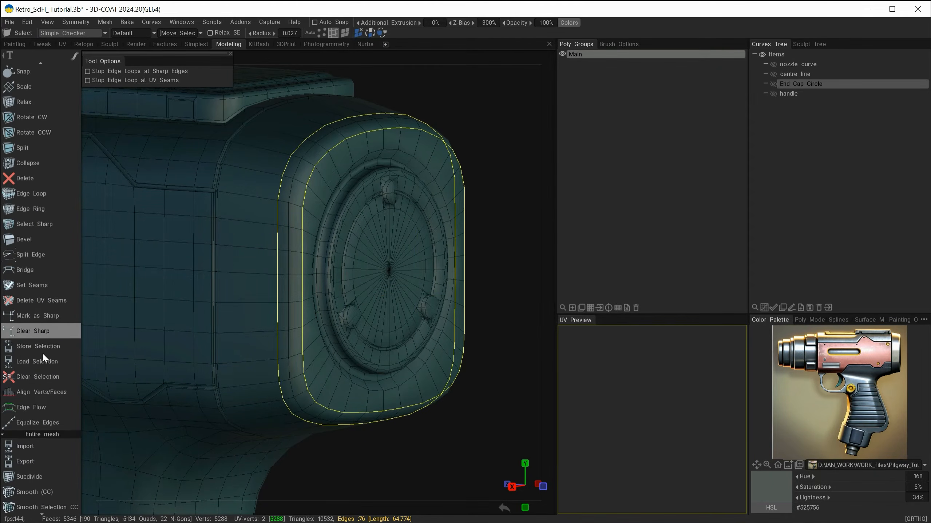
click(51, 316)
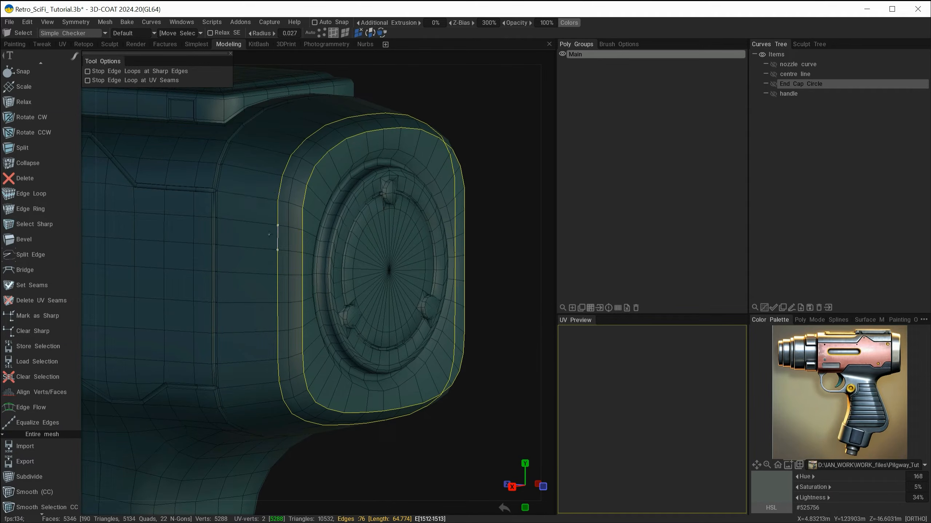
key(ctrl+d)
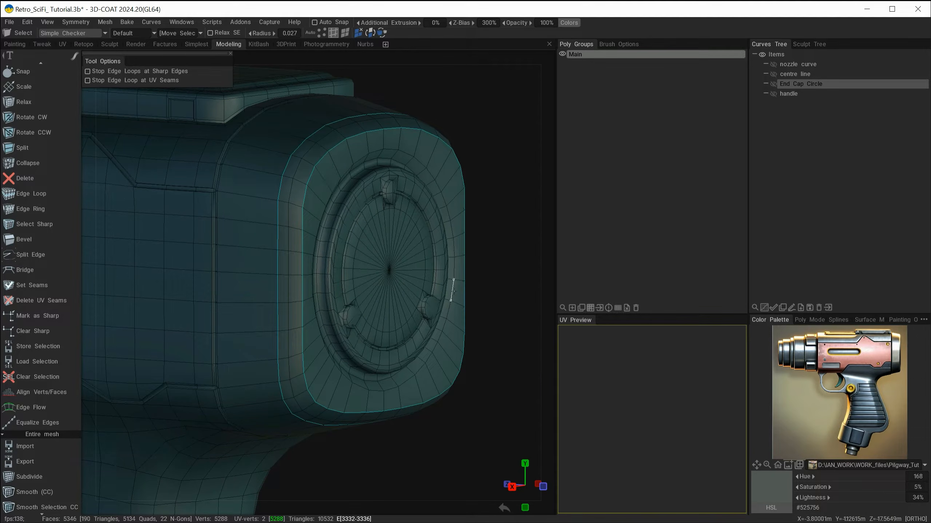
alt+right_drag(419, 270, 364, 225)
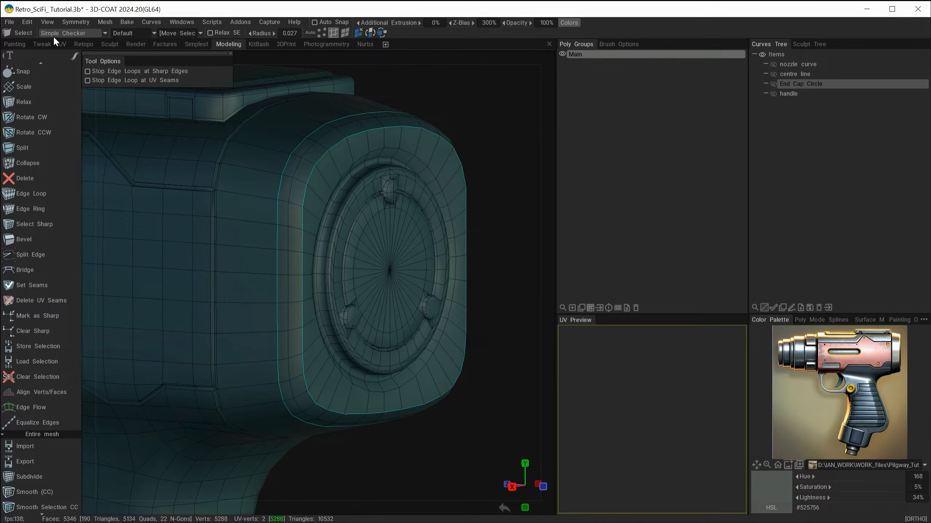
Turn off the display of sharp edges to view the end cap, and turn it back on.
click(66, 34)
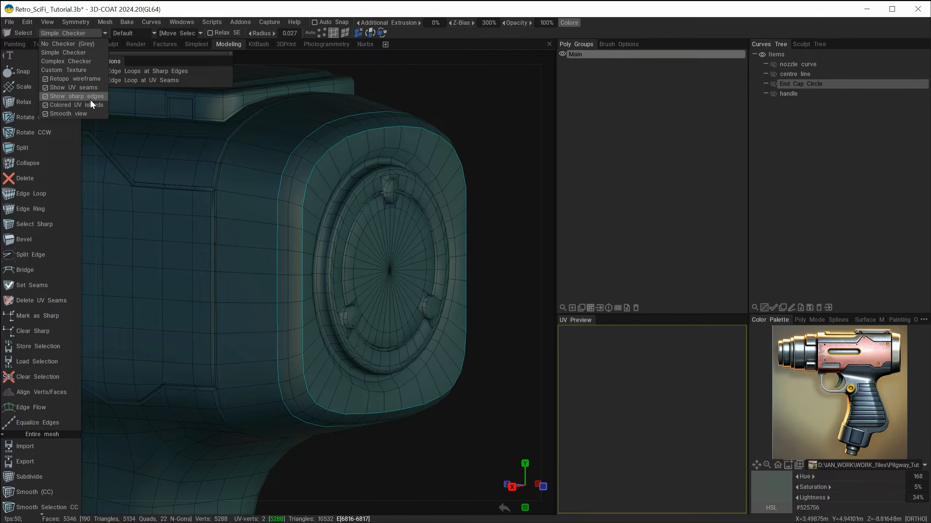
click(45, 96)
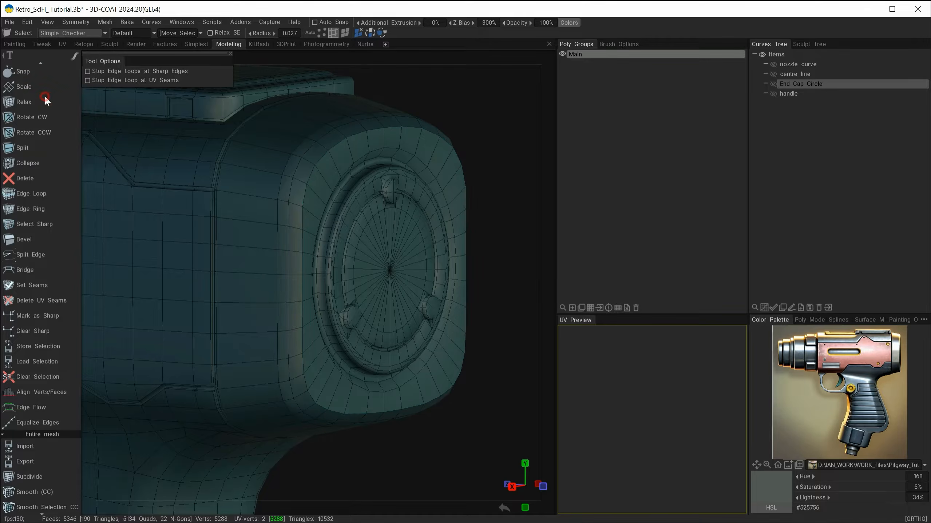
alt+drag(416, 301, 383, 323)
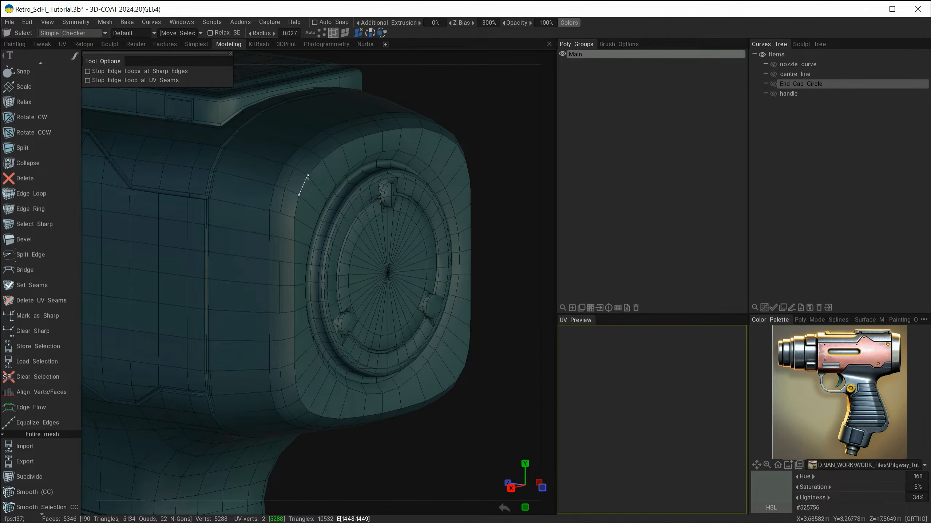
click(65, 32)
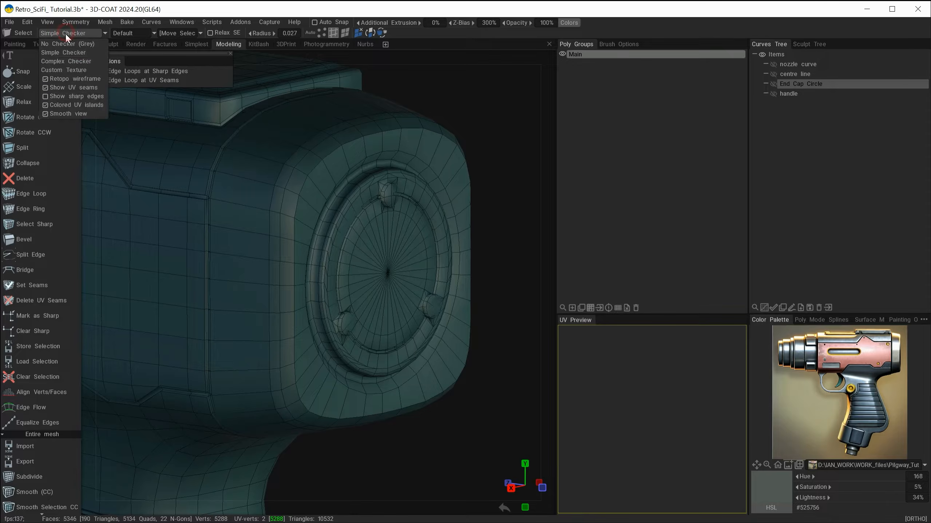
click(44, 95)
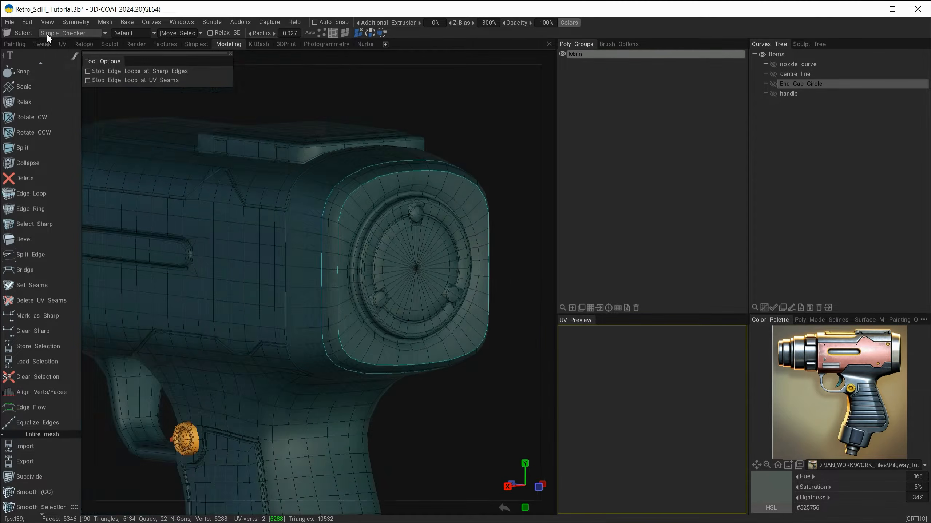
Turn off the sharp edges and retopo wireframe displays and inspect the shading around the gun's rear end cap.
click(46, 33)
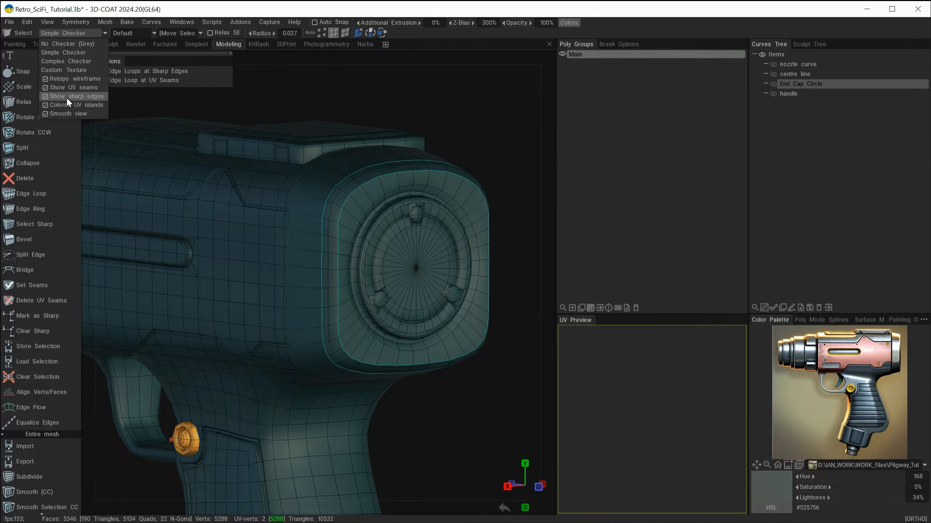
click(66, 96)
click(61, 32)
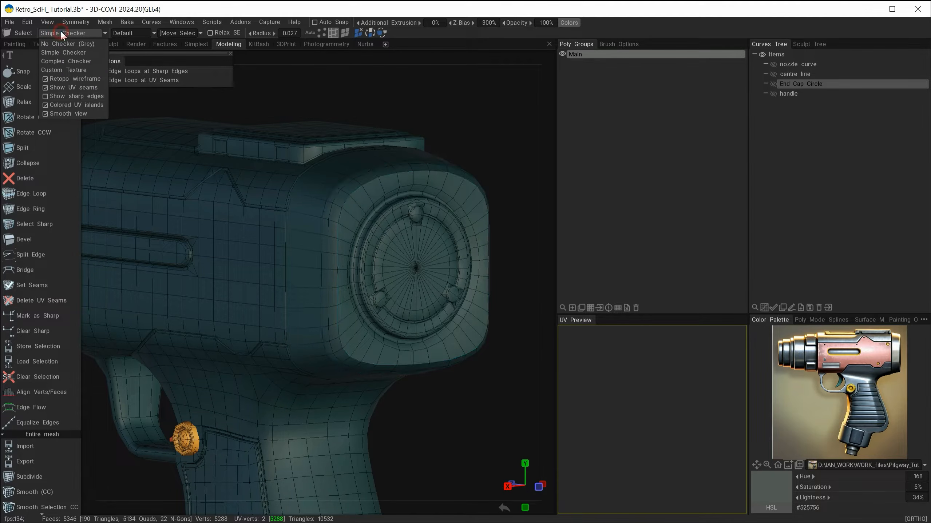
click(66, 78)
alt+drag(315, 263, 339, 270)
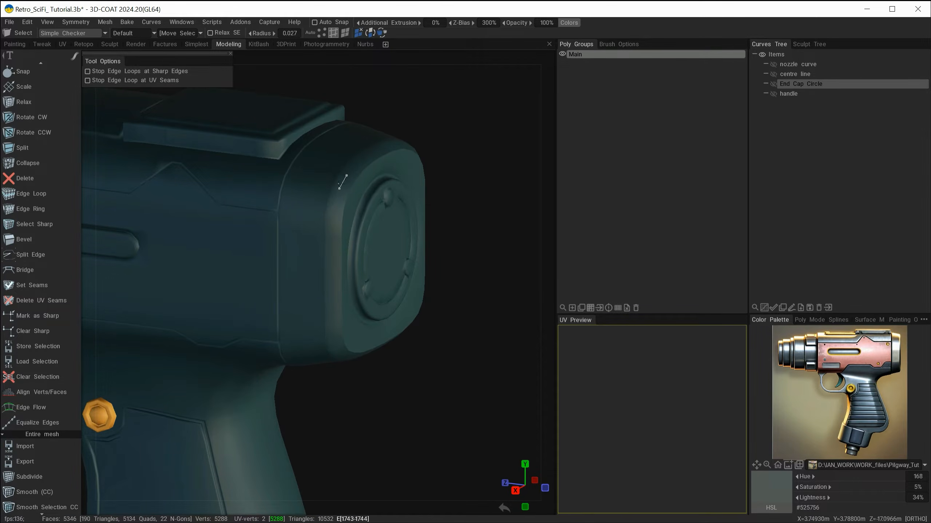
alt+drag(391, 246, 327, 226)
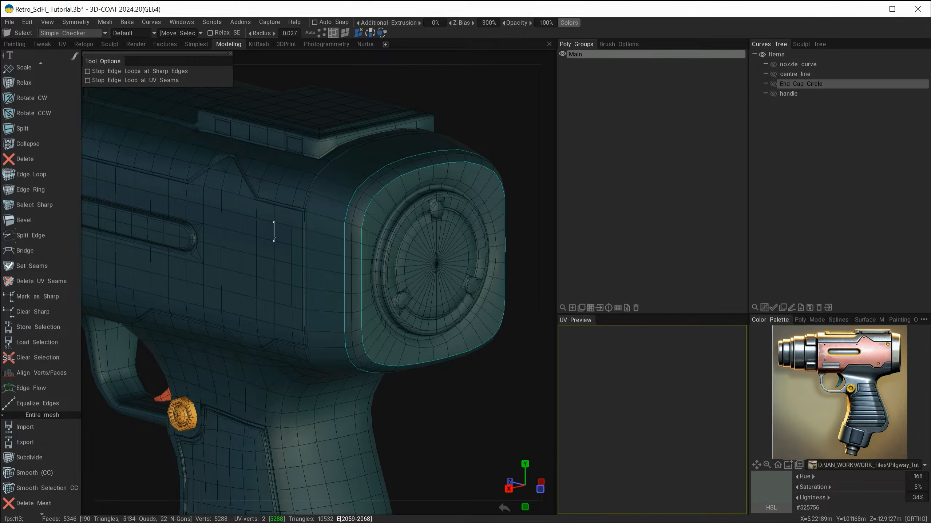
Select the circular edge loop just outside the raised ring on the rear end cap.
alt+drag(274, 239, 267, 219)
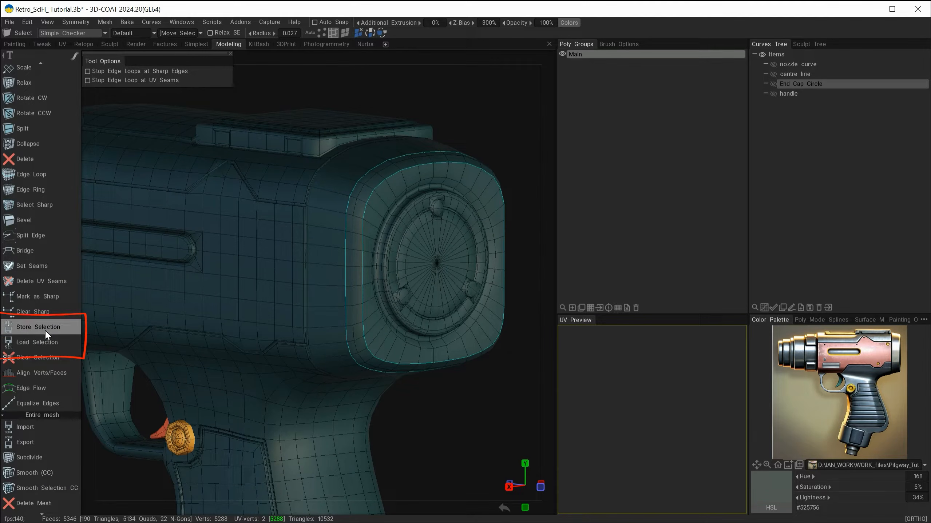
scroll(301, 228, up, 3)
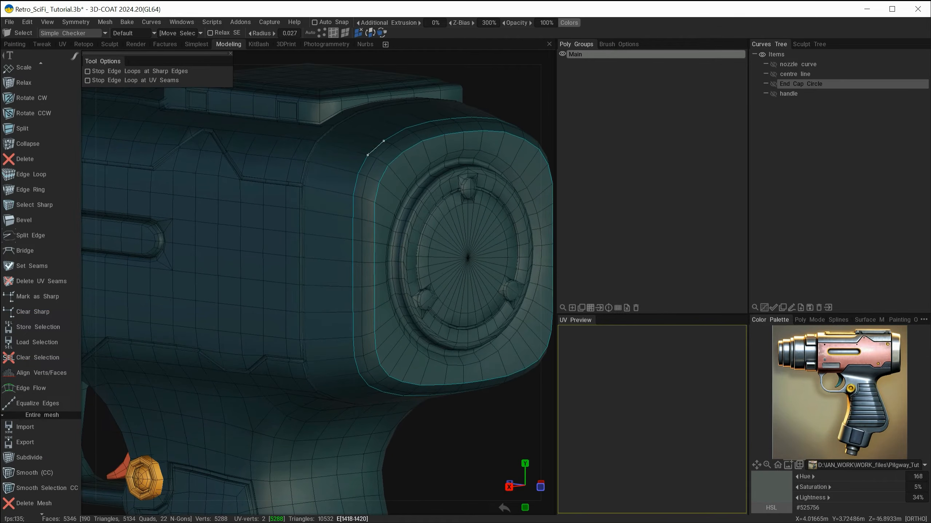
drag(374, 213, 284, 174)
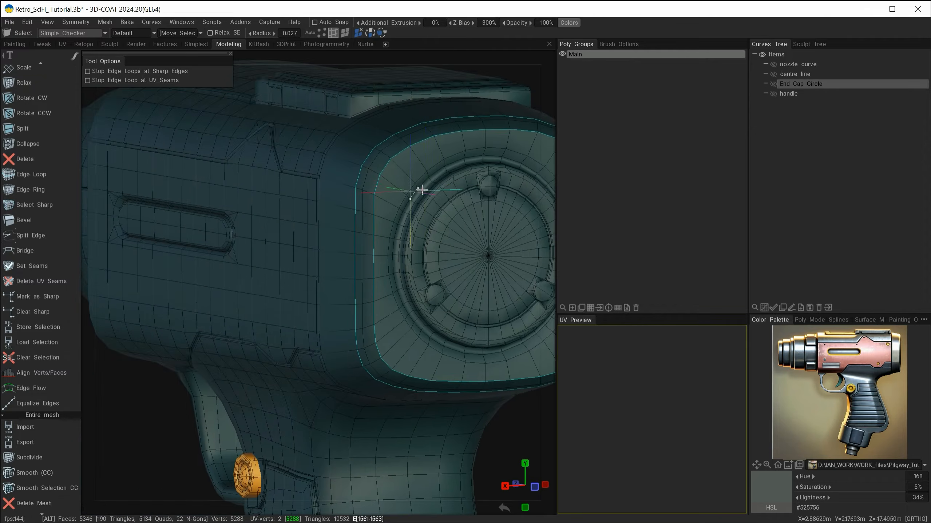
alt+middle_drag(422, 189, 325, 177)
alt+right_drag(325, 177, 359, 185)
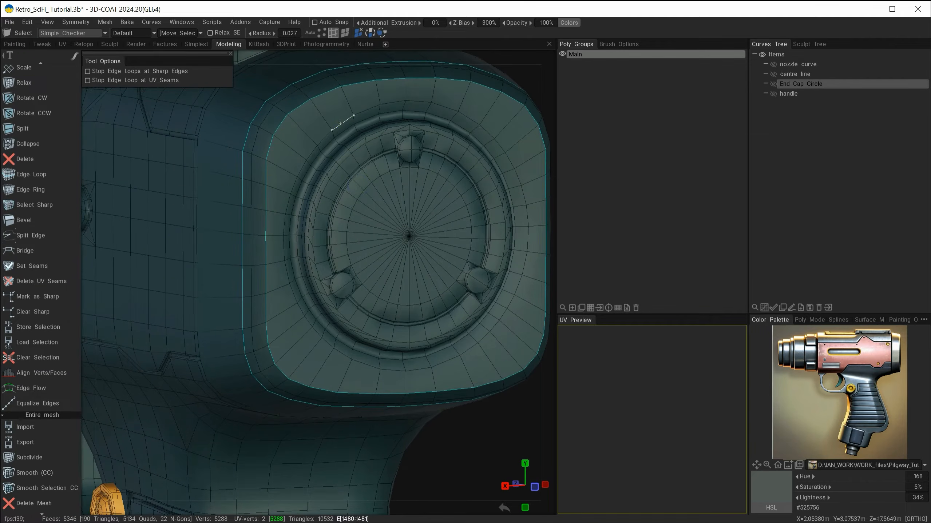
click(325, 138)
double_click(326, 136)
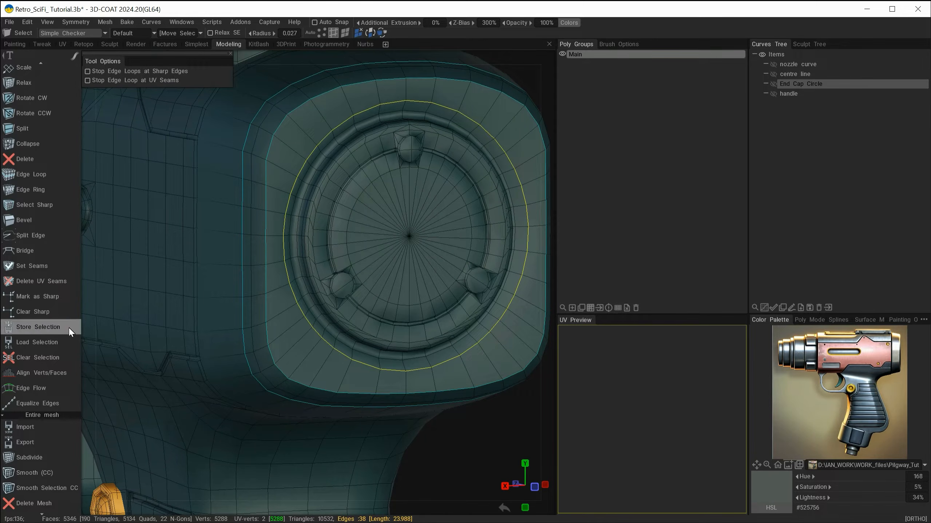
Store the circular edge loop selection as my_selection.sel and clear the selection.
click(44, 329)
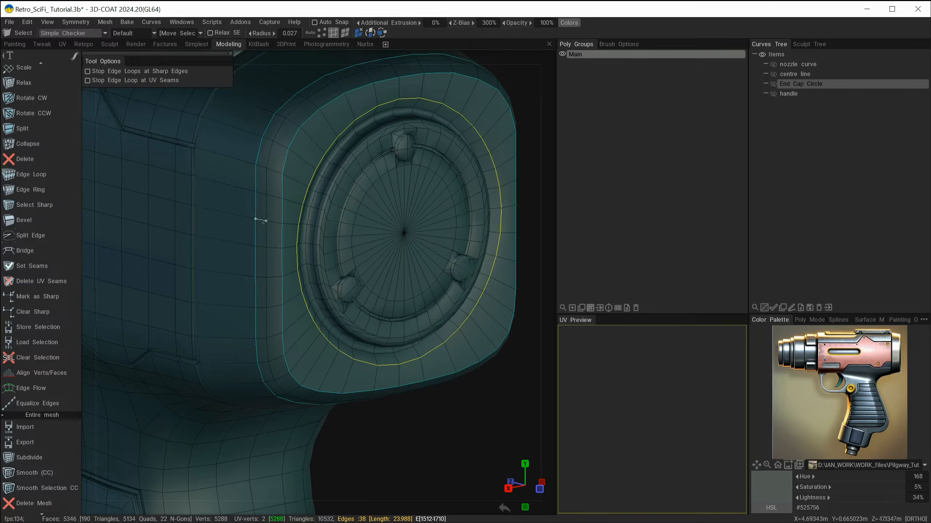
ctrl+drag(417, 416, 419, 427)
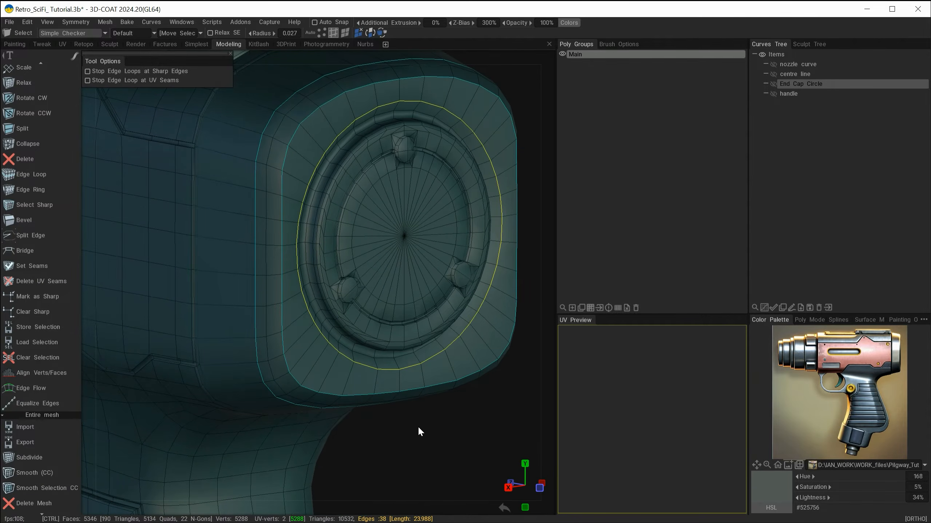
key(ctrl+d)
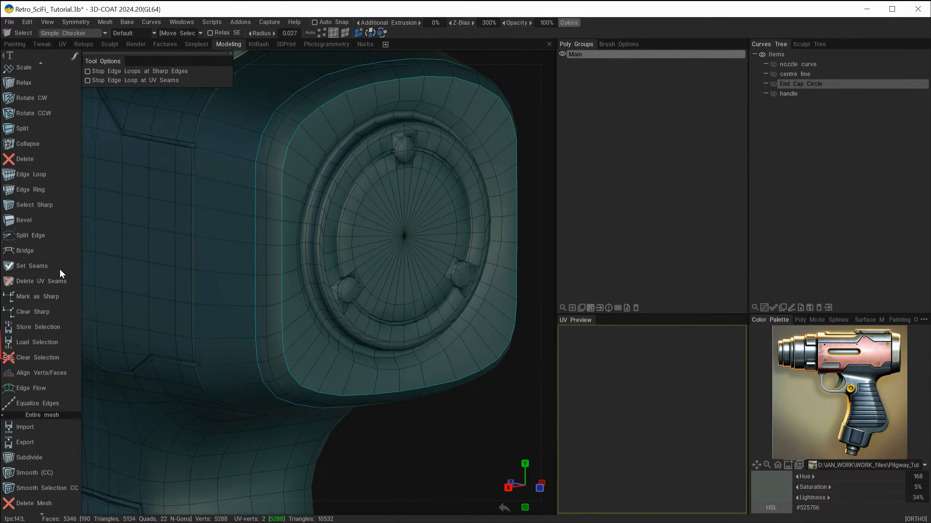
Load the stored edge selection from the file my_selection.sel.
click(30, 343)
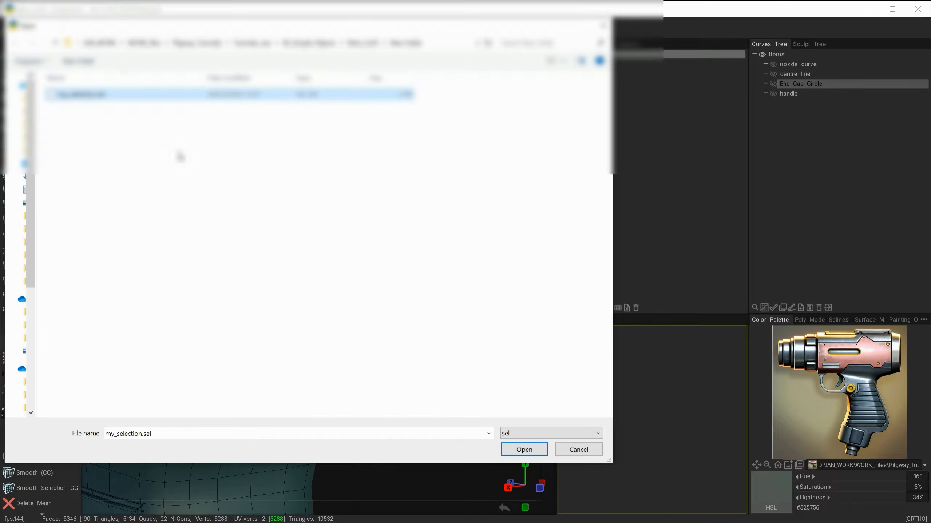
click(525, 448)
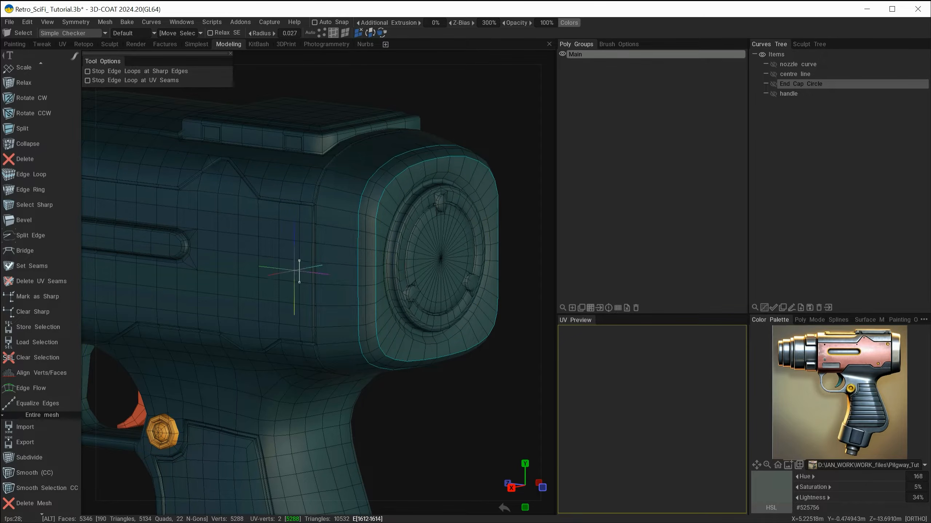
mouse_move(382, 413)
alt+mouse_down()
mouse_move(349, 402)
mouse_move(402, 411)
mouse_move(393, 423)
mouse_move(413, 453)
mouse_move(371, 415)
alt+mouse_up()
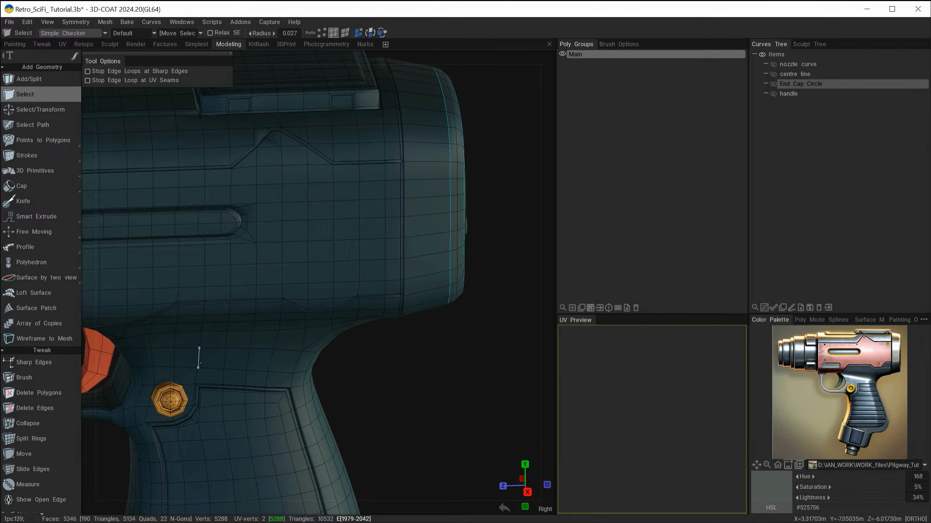
Switch to the Mark Seams tool and unwrap the whole gun automatically with Auto-Map.
scroll(36, 349, down, 5)
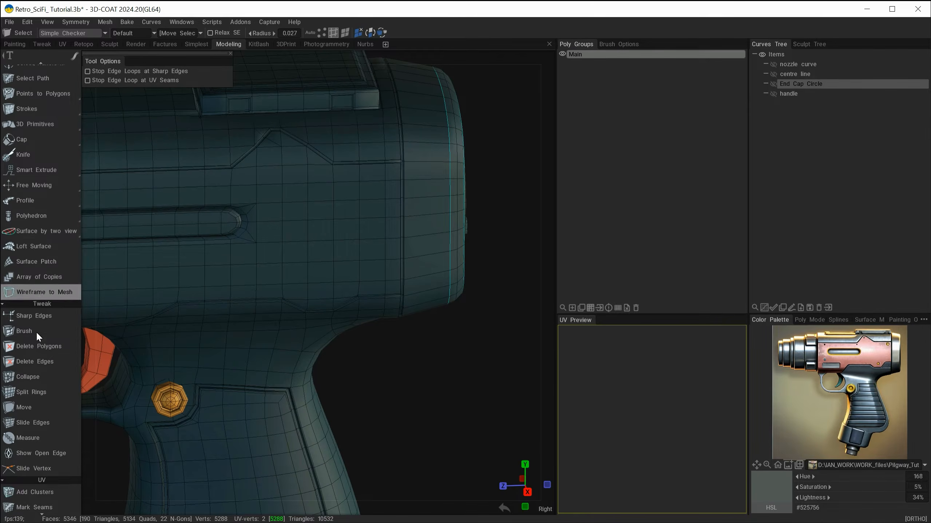
click(23, 322)
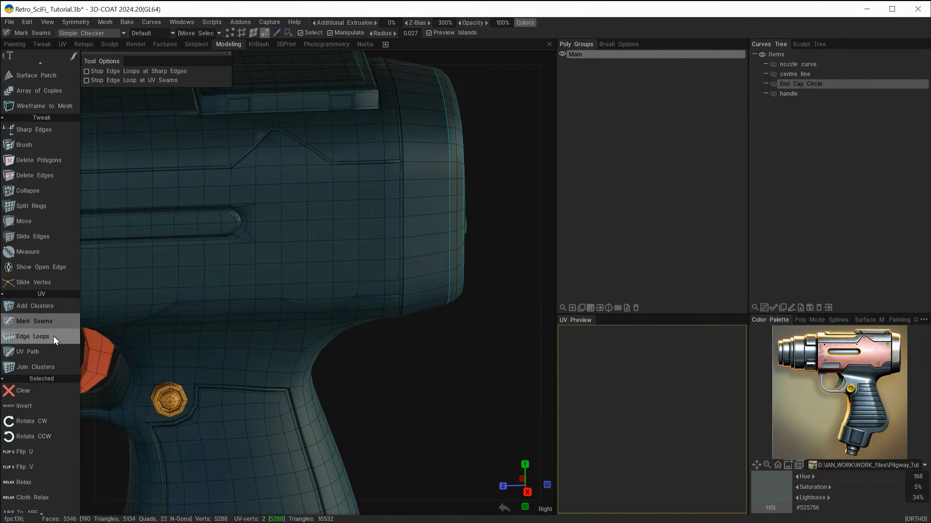
scroll(53, 336, down, 5)
scroll(53, 342, down, 6)
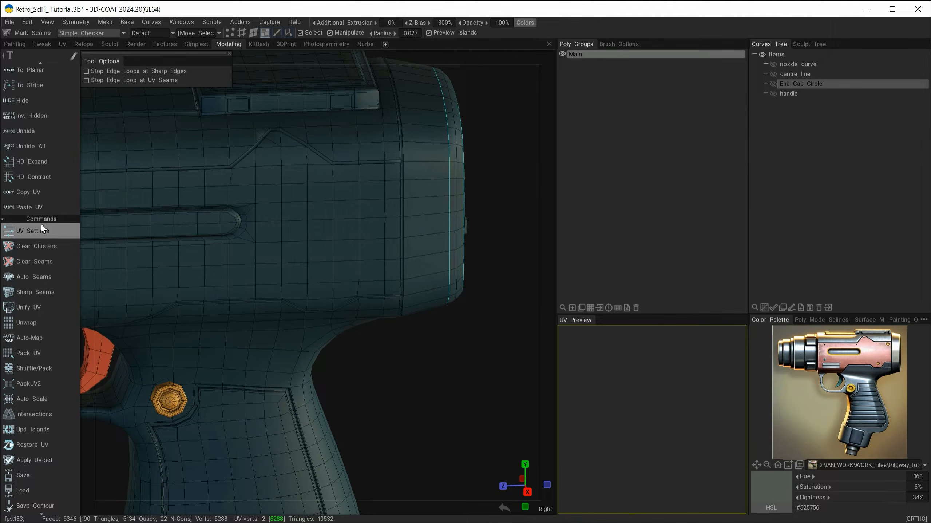
click(36, 338)
Inspect the checkered UV islands on the gun from the side, rear and front.
alt+right_drag(399, 367, 359, 352)
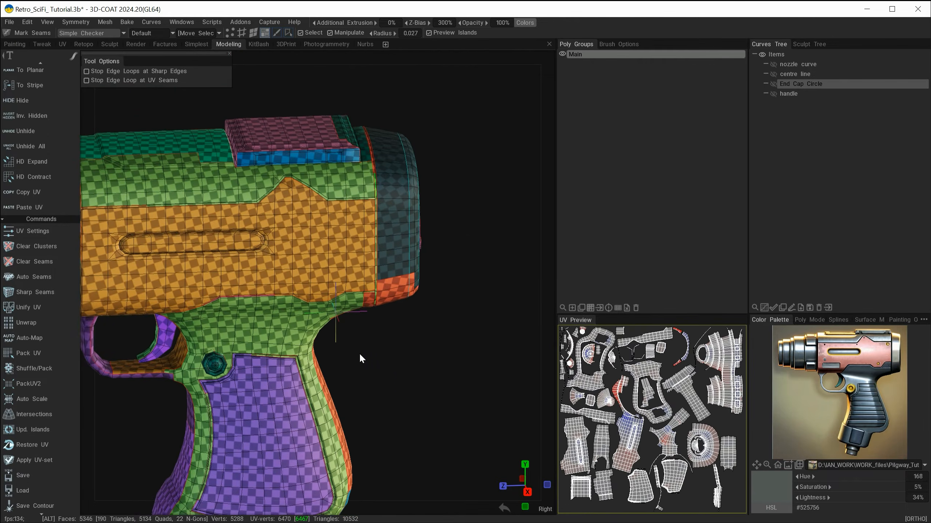
alt+drag(359, 352, 363, 322)
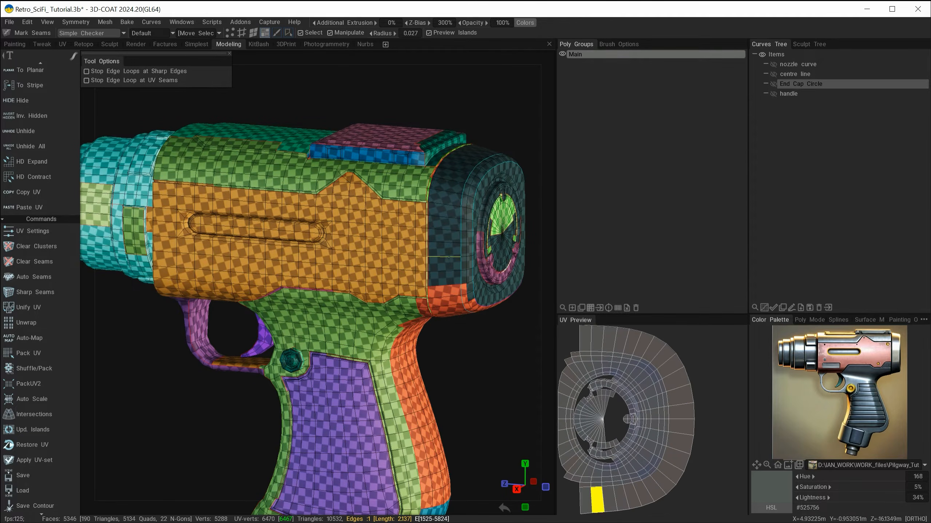
alt+middle_drag(262, 501, 324, 304)
alt+drag(325, 304, 238, 256)
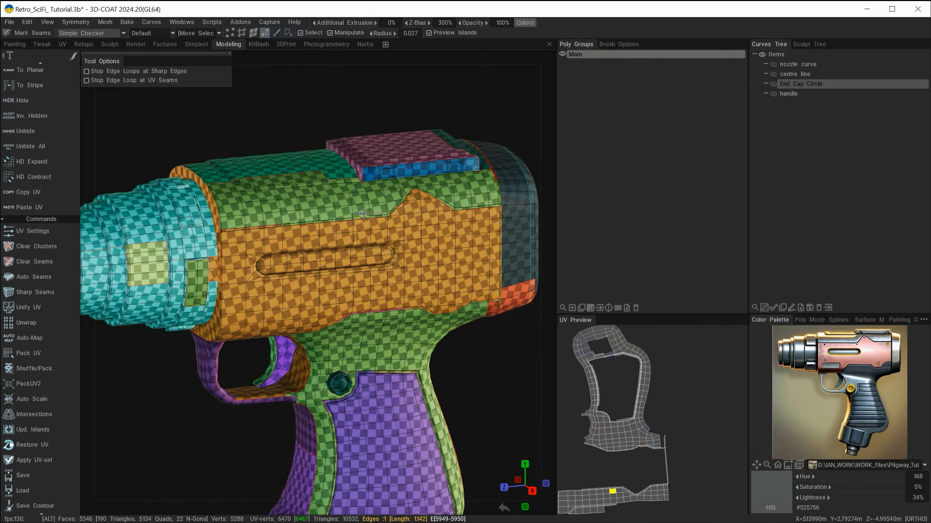
alt+drag(287, 209, 219, 330)
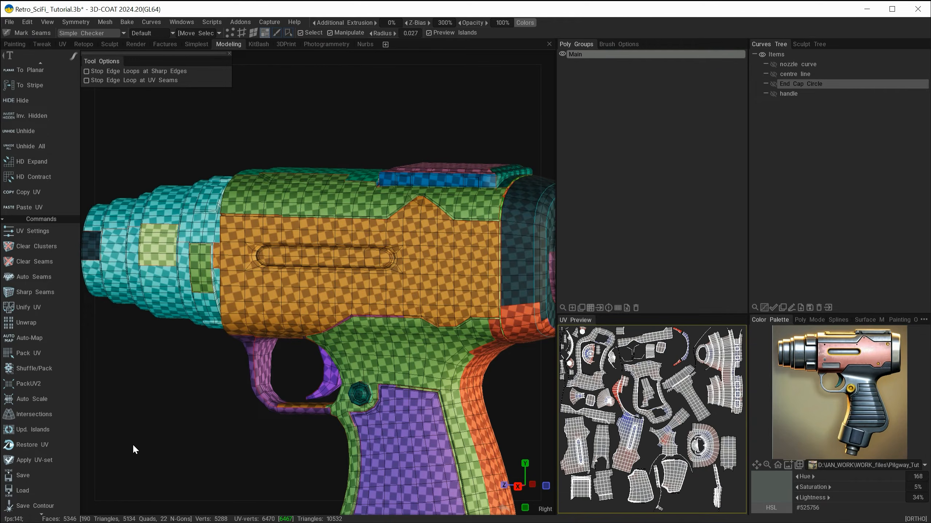
Mark the closed edge loop around the raised plate on top of the gun as a UV seam.
click(324, 323)
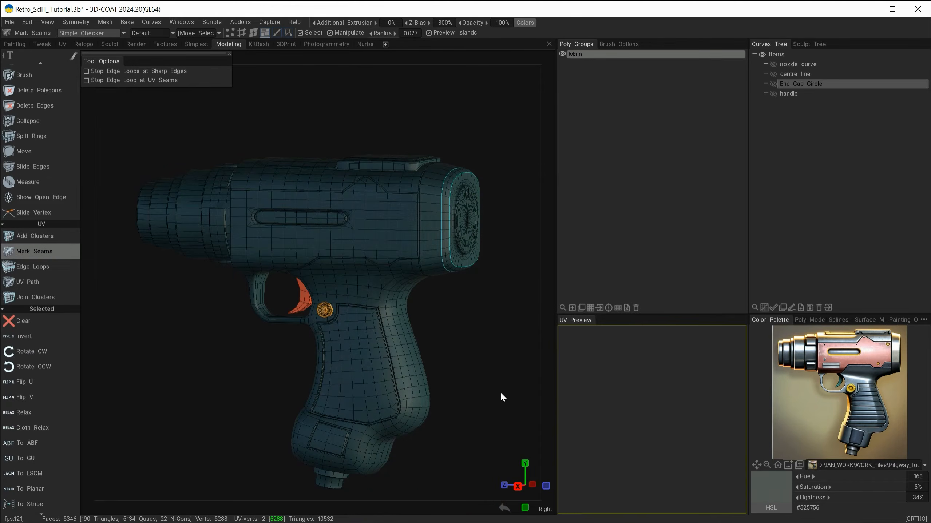
mouse_move(263, 380)
alt+mouse_down()
mouse_move(270, 366)
mouse_move(254, 364)
mouse_move(261, 368)
alt+mouse_up()
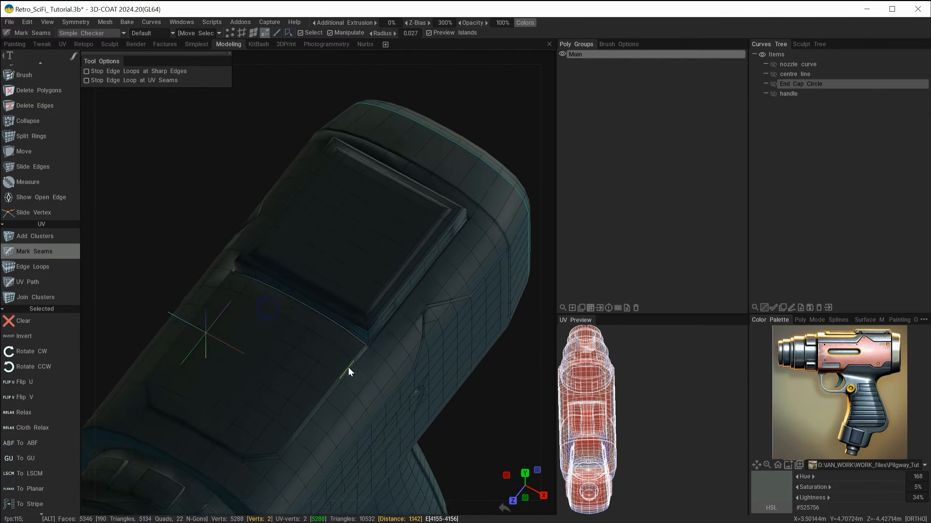
alt+middle_drag(348, 367, 330, 407)
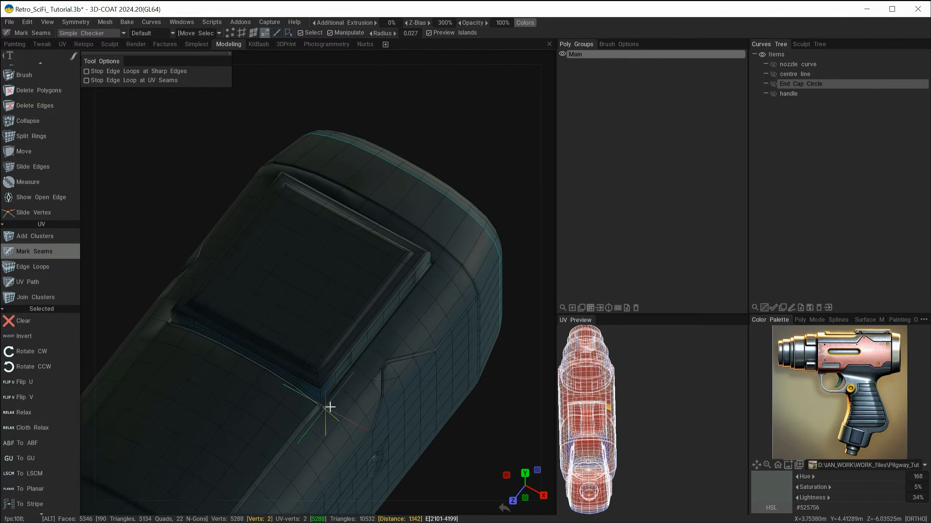
alt+drag(330, 406, 314, 375)
alt+right_drag(314, 375, 346, 411)
alt+middle_drag(346, 411, 412, 323)
alt+drag(412, 323, 409, 314)
shift+click(341, 345)
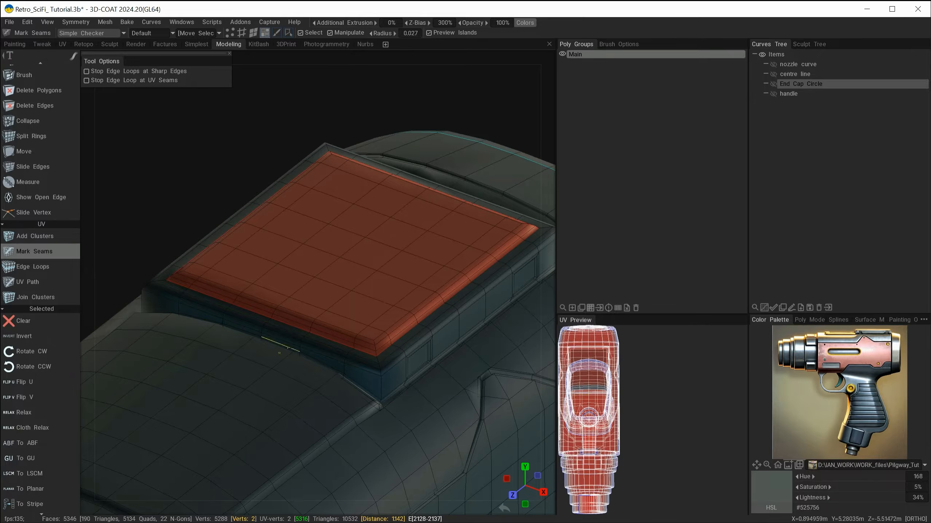
Mark the circular edge loop around the rear end cap as a UV seam and check its island preview.
alt+drag(316, 292, 312, 309)
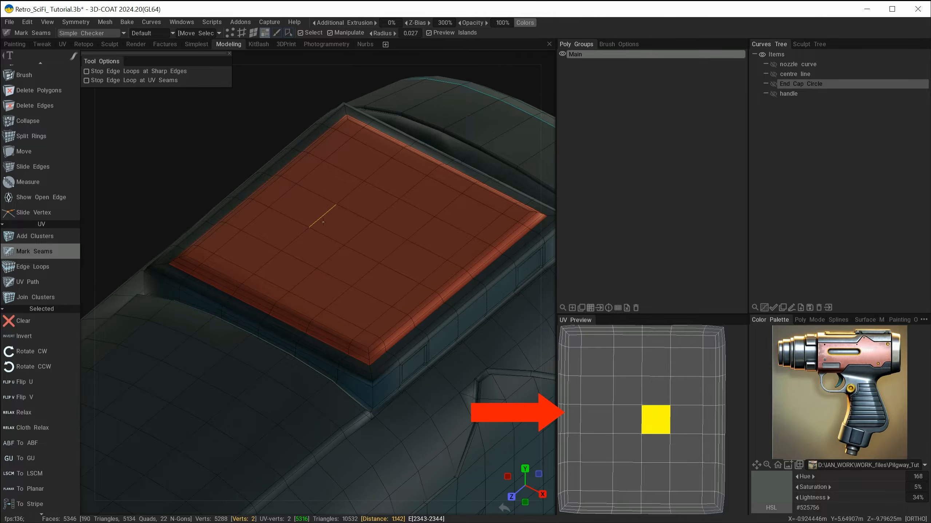
alt+middle_drag(338, 298, 221, 257)
alt+right_drag(275, 289, 246, 283)
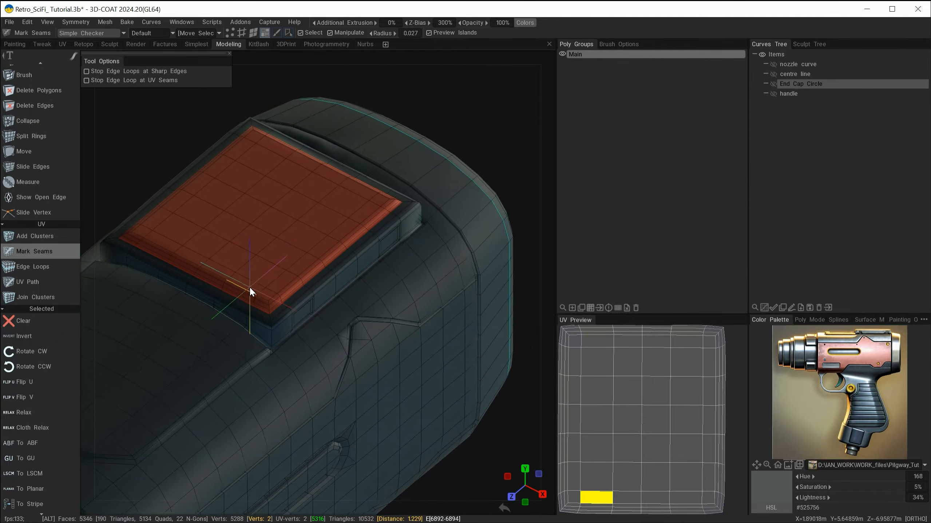
alt+drag(251, 288, 408, 440)
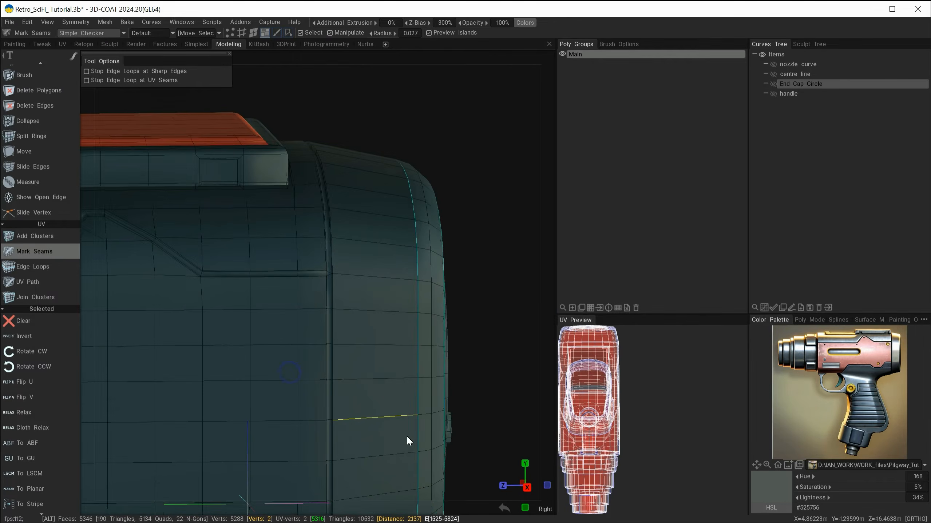
alt+right_drag(408, 438, 428, 445)
alt+right_drag(382, 393, 327, 370)
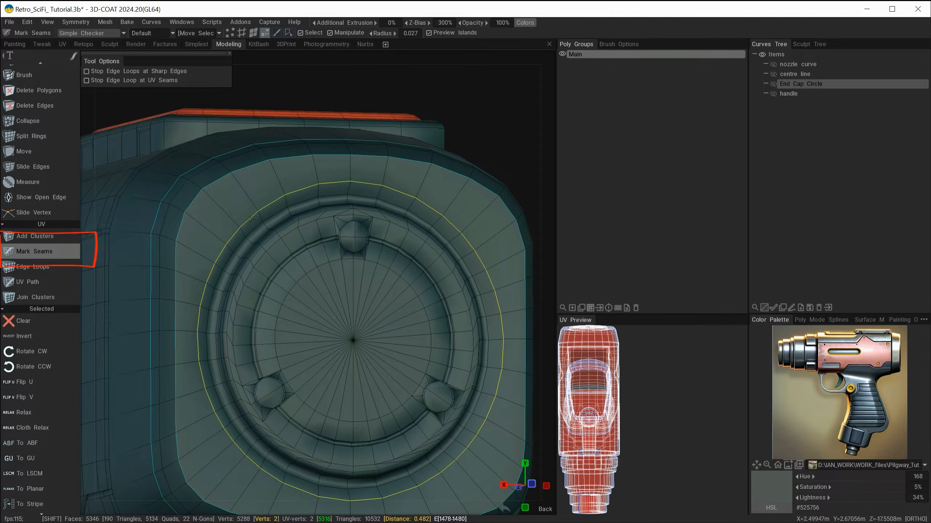
shift+click(247, 219)
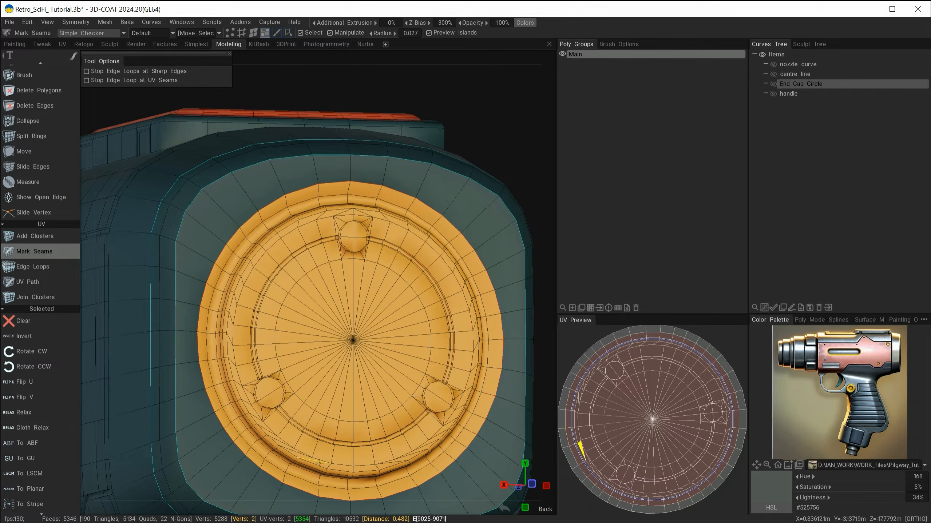
middle_drag(320, 464, 288, 190)
scroll(332, 252, up, 3)
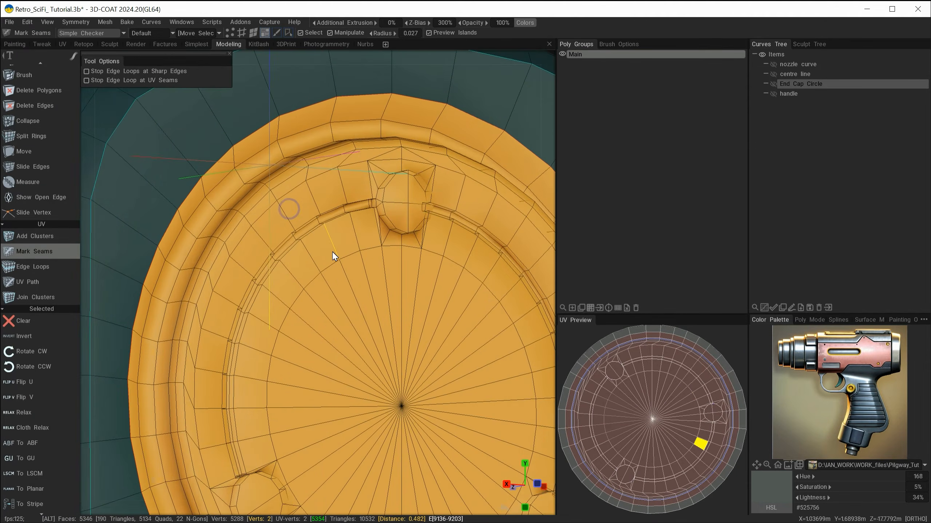
alt+drag(333, 252, 356, 365)
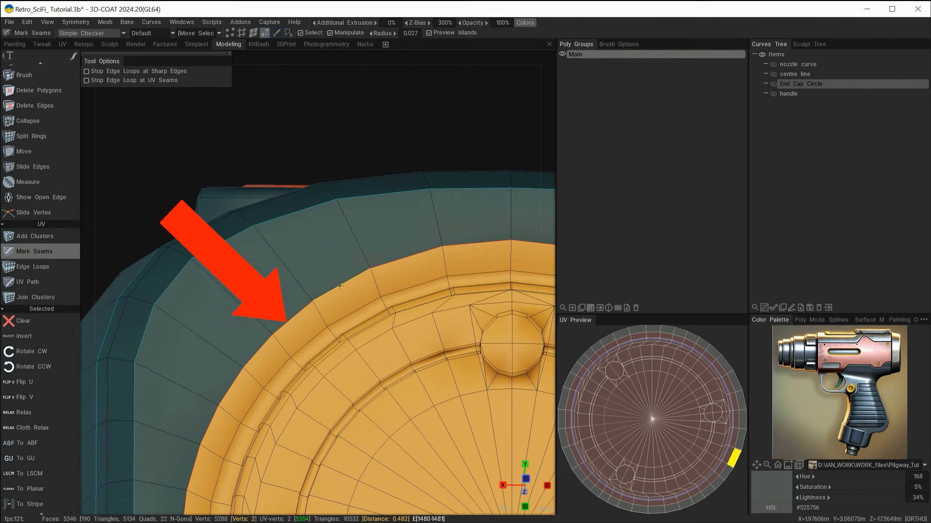
Turn off the Colored UV islands display and examine the seam and sharp edge lines around the end cap.
click(80, 32)
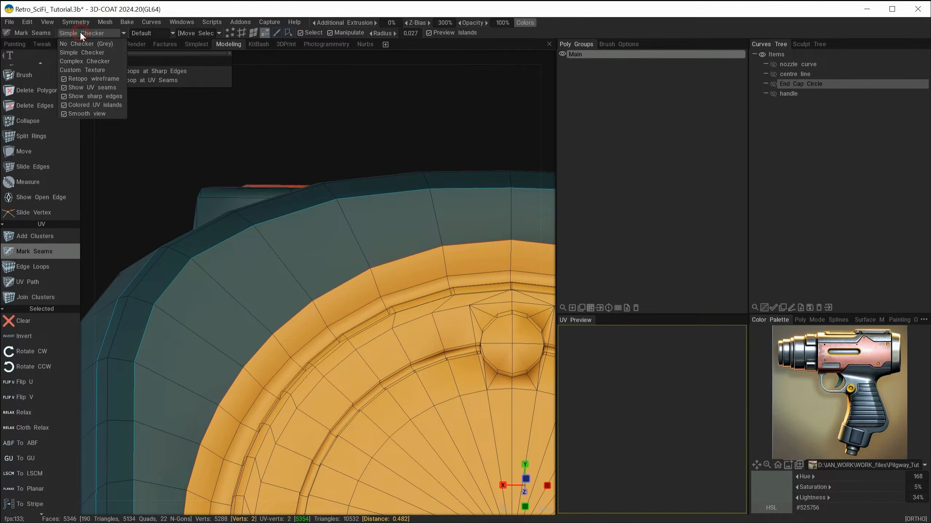
click(80, 104)
alt+drag(330, 293, 329, 312)
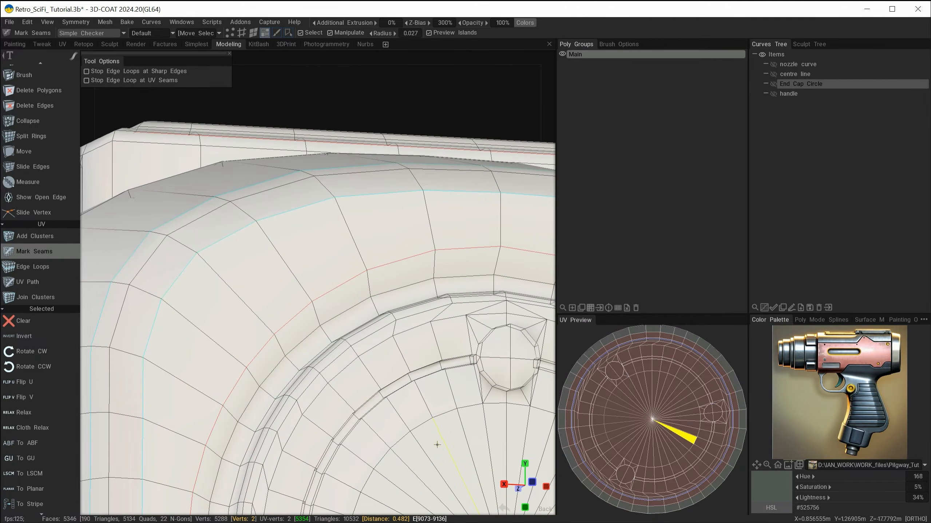
scroll(437, 450, down, 4)
alt+middle_drag(437, 450, 341, 293)
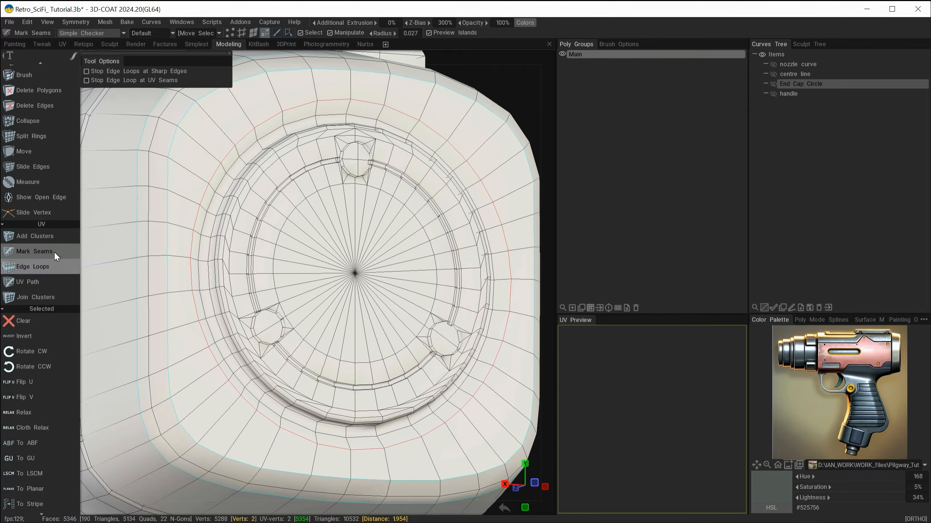
Hide the UV seams on the end cap and show them again.
click(81, 33)
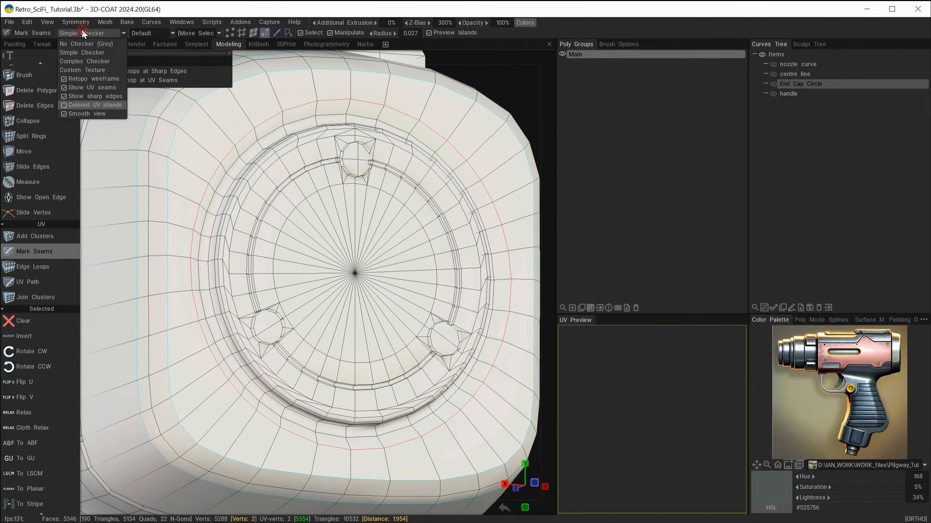
click(65, 87)
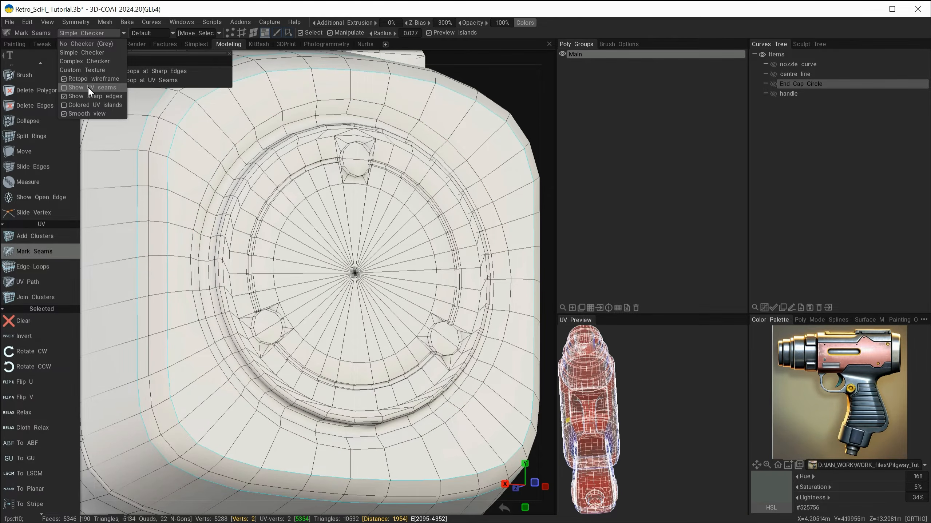
click(64, 88)
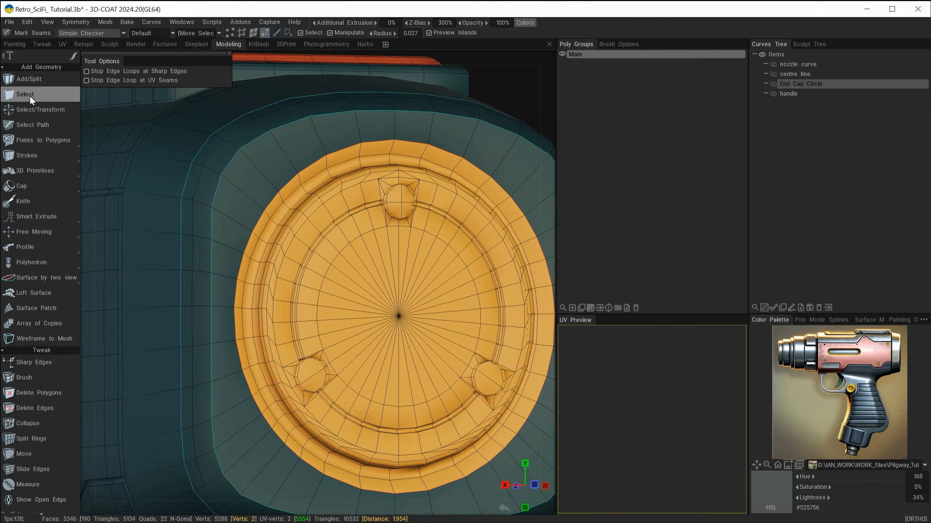
Switch to the Select tool in edge mode and view the end cap's edges.
click(29, 96)
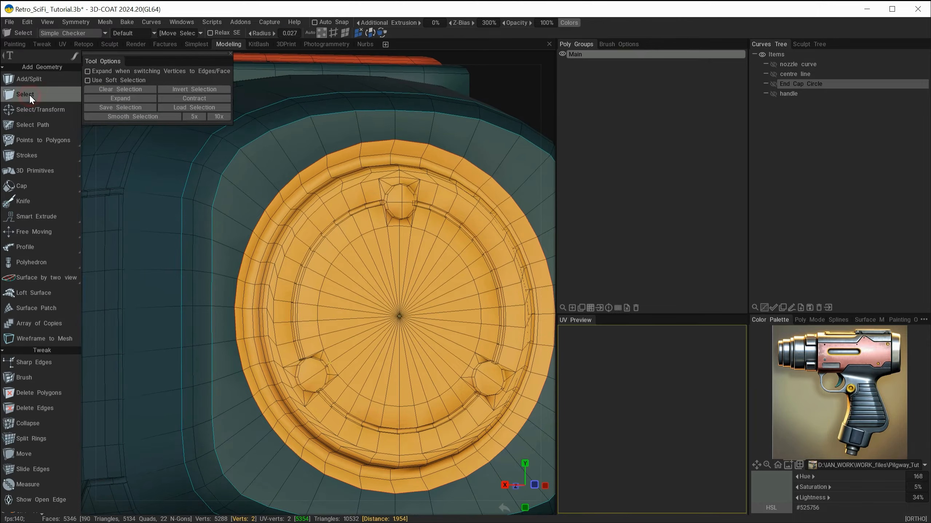
click(332, 32)
mouse_move(312, 388)
alt+mouse_down()
mouse_move(324, 365)
mouse_move(308, 382)
mouse_move(323, 378)
alt+mouse_up()
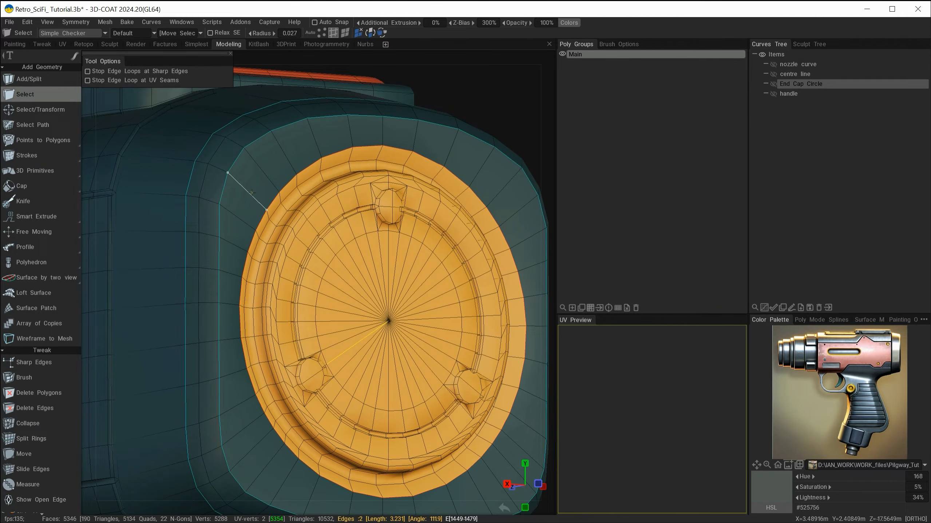
alt+drag(246, 244, 264, 250)
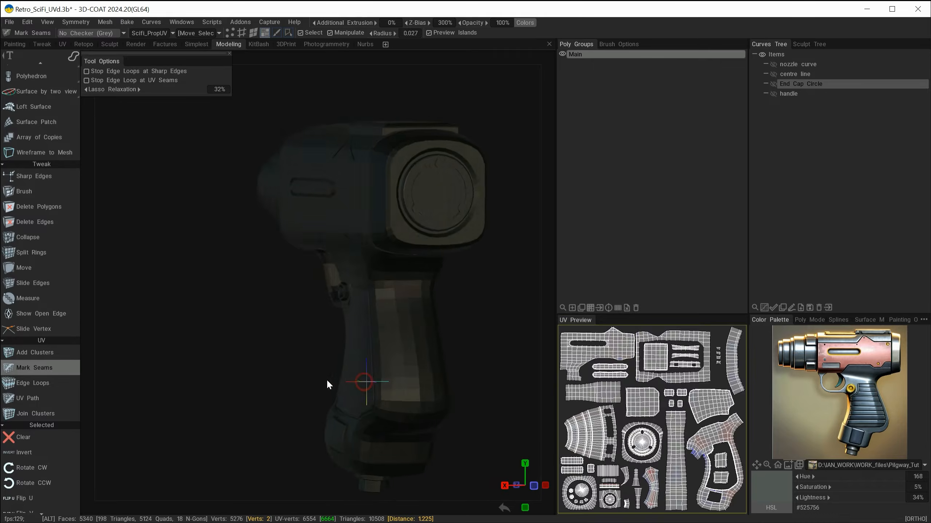
Show the UV seams on the unwrapped gun to view them, and hide them again.
alt+drag(327, 381, 374, 378)
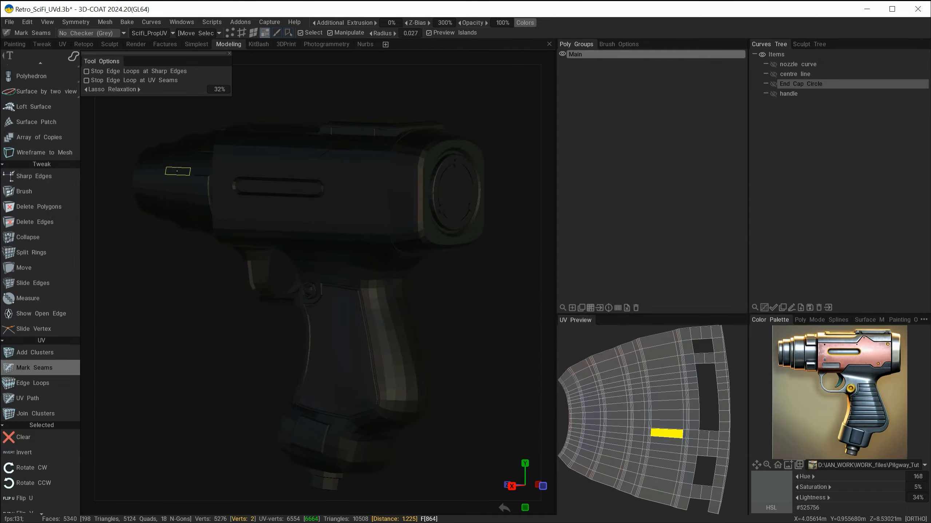
click(82, 33)
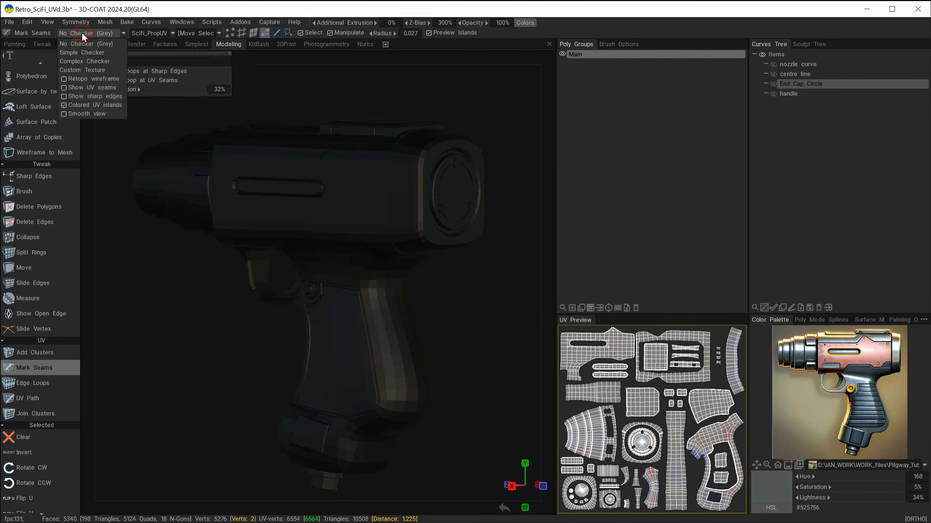
click(71, 88)
alt+drag(234, 371, 258, 359)
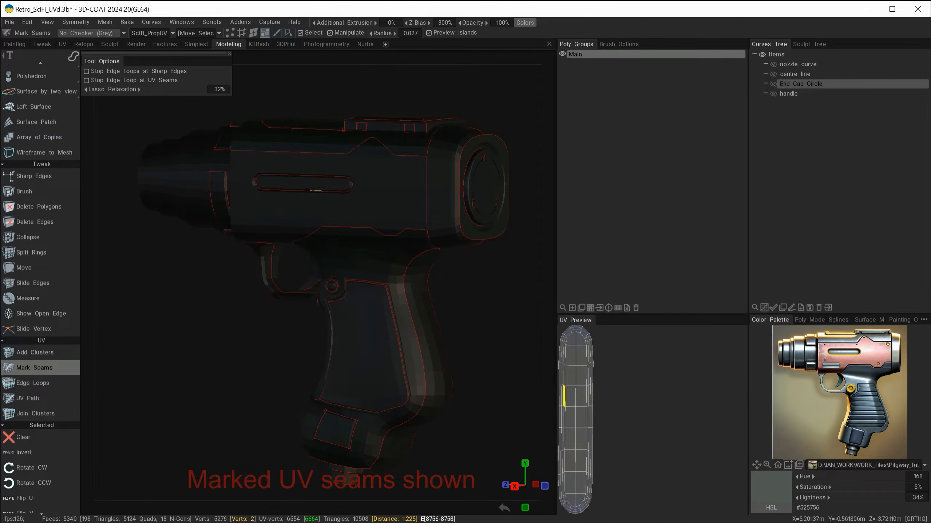
alt+drag(366, 348, 72, 40)
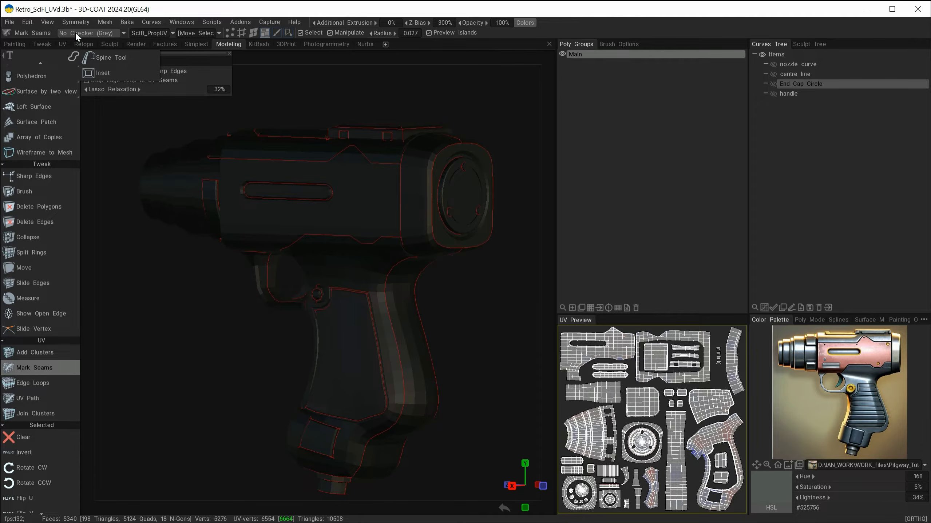
click(76, 34)
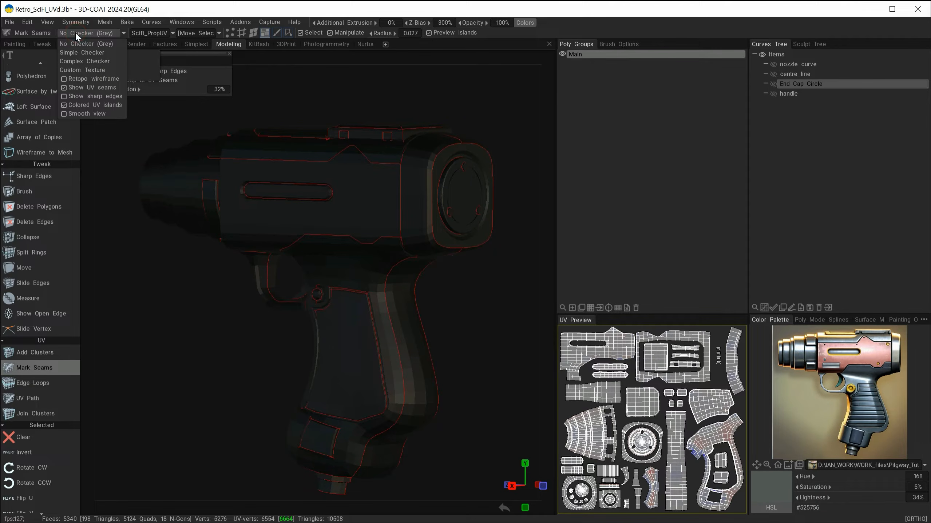
click(71, 87)
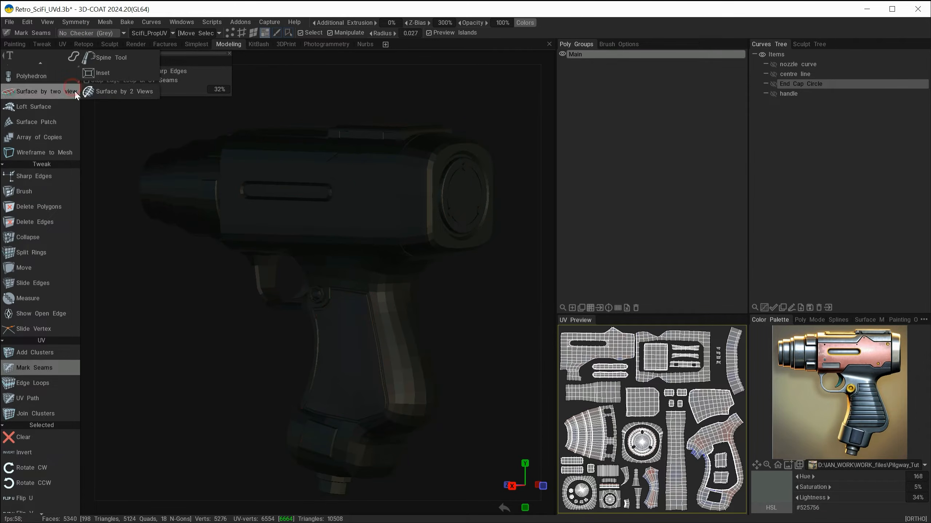
Display the retopo wireframe and the marked sharp edges on the gun.
click(86, 32)
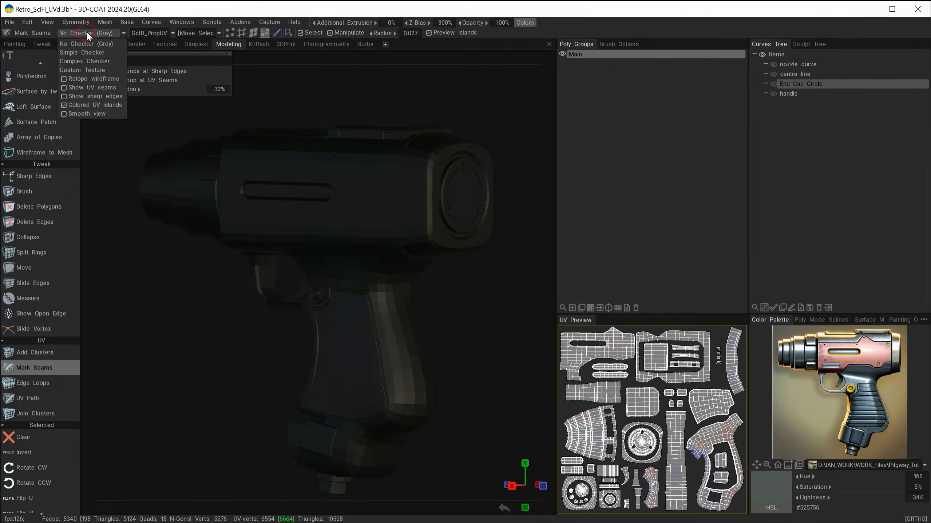
click(75, 80)
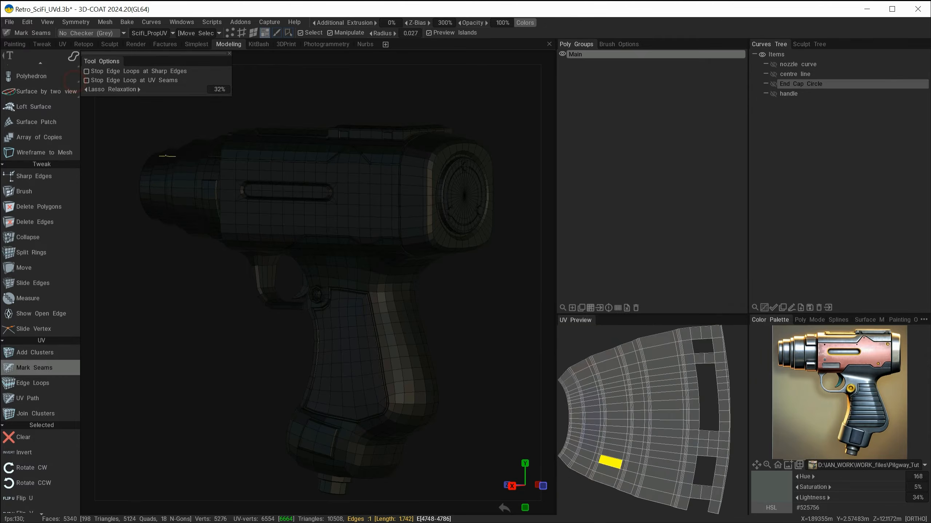
click(71, 32)
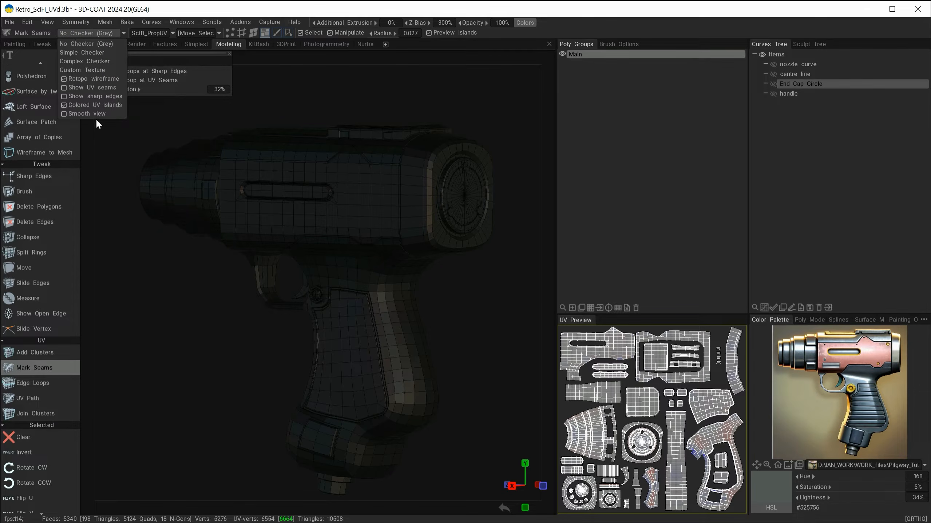
click(76, 98)
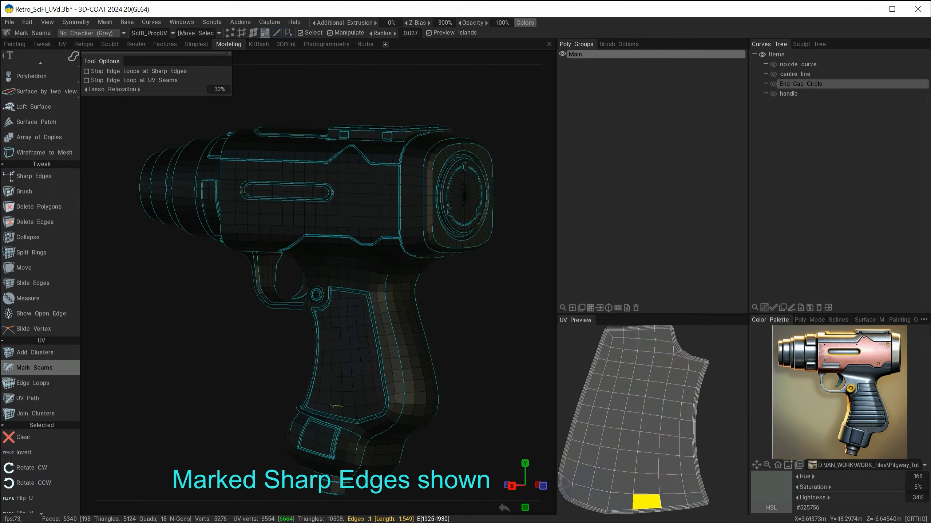
Turn on Smooth view with the gun's handle in close view.
alt+drag(302, 326, 339, 379)
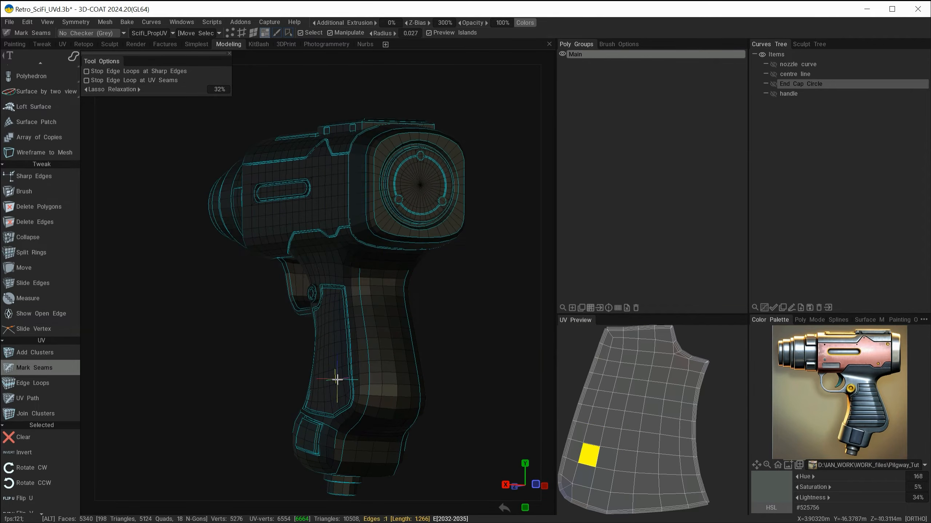
scroll(347, 376, up, 5)
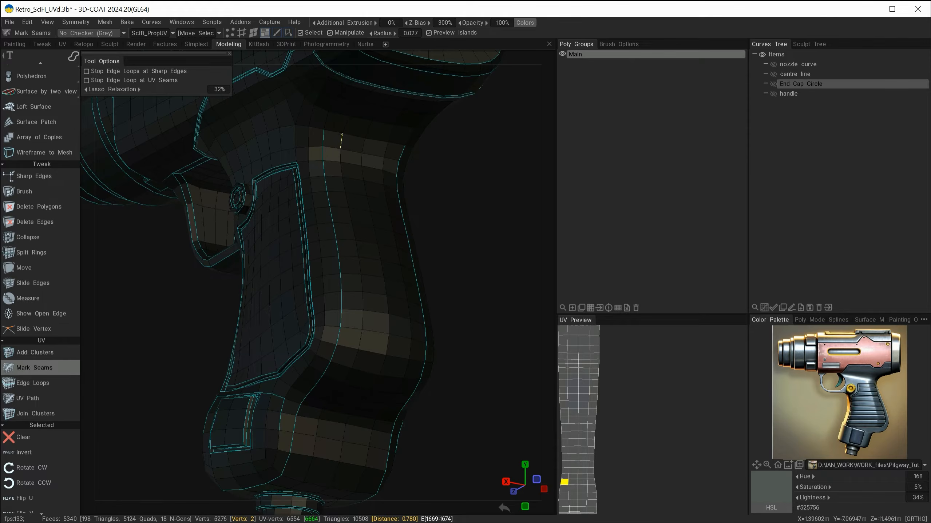
mouse_move(346, 162)
alt+mouse_down()
mouse_move(360, 180)
mouse_move(338, 170)
alt+mouse_up()
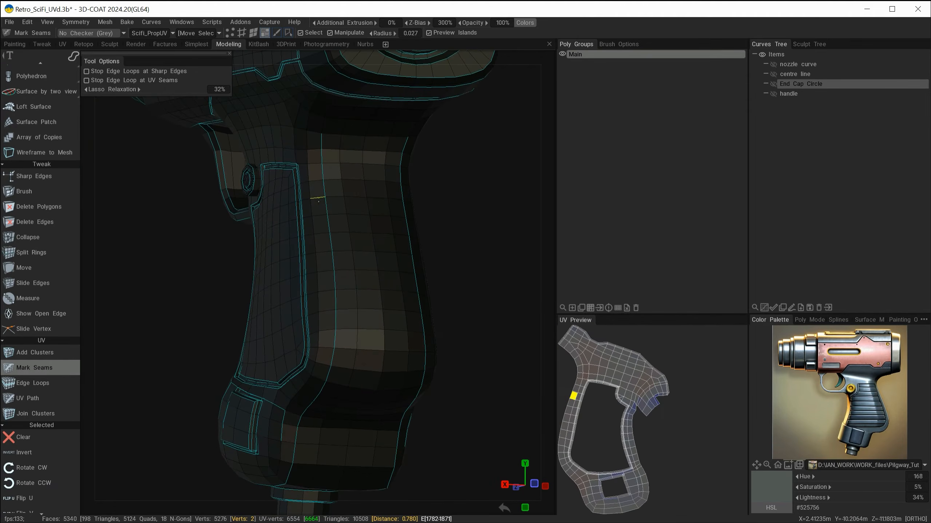
click(69, 33)
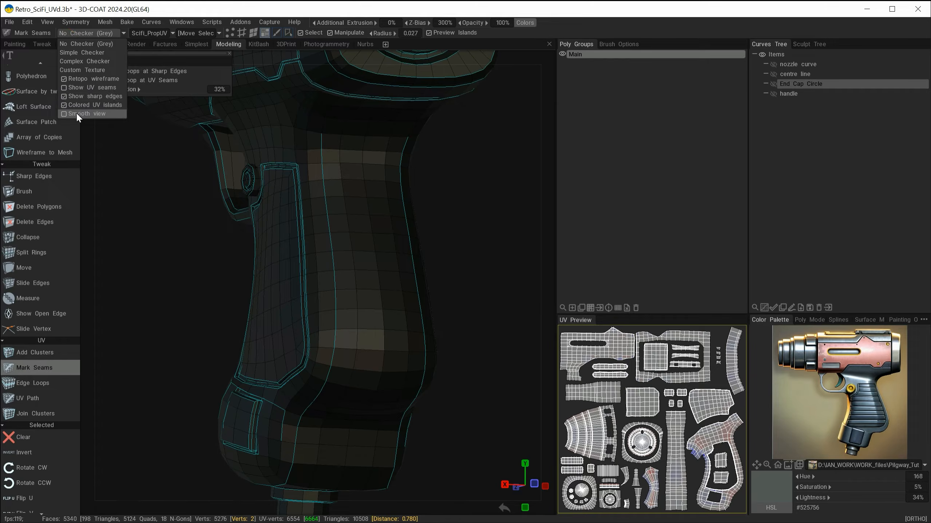
click(81, 114)
Hide the marked sharp edges and the retopo wireframe on the gun.
click(81, 33)
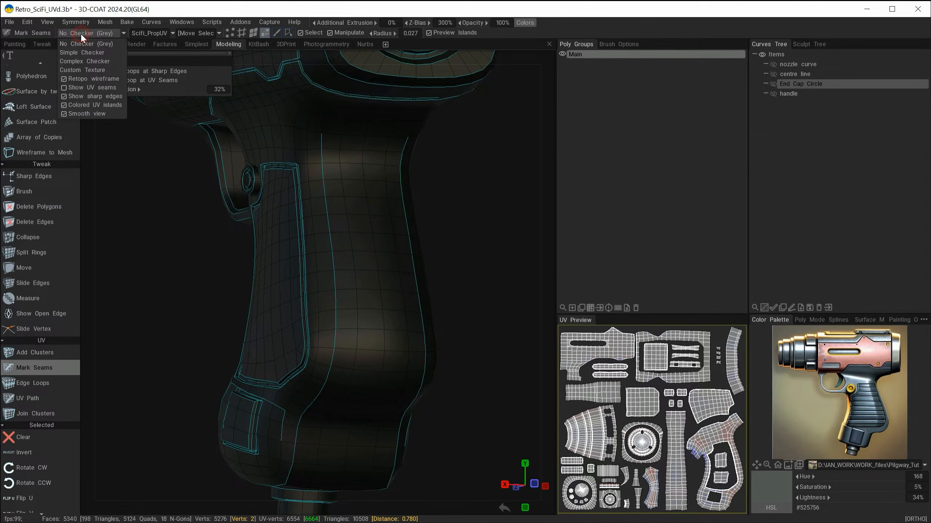
click(88, 96)
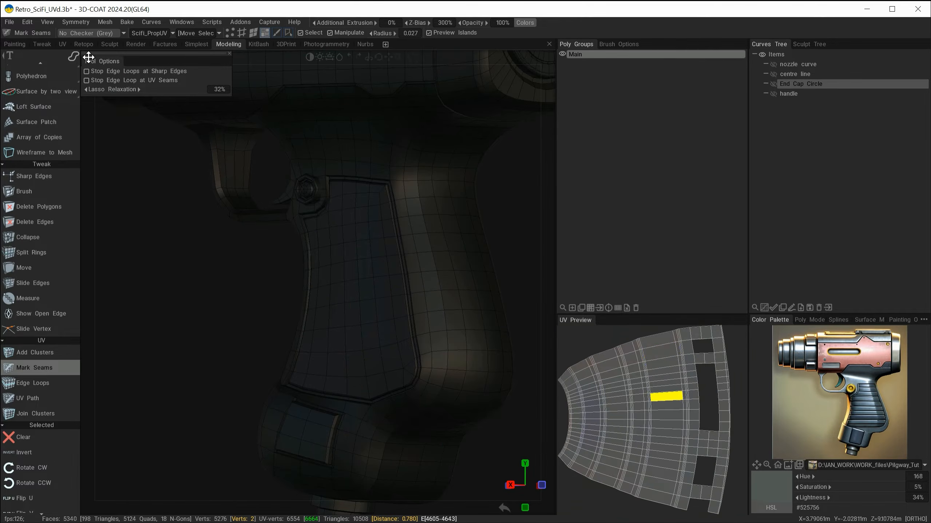
click(81, 33)
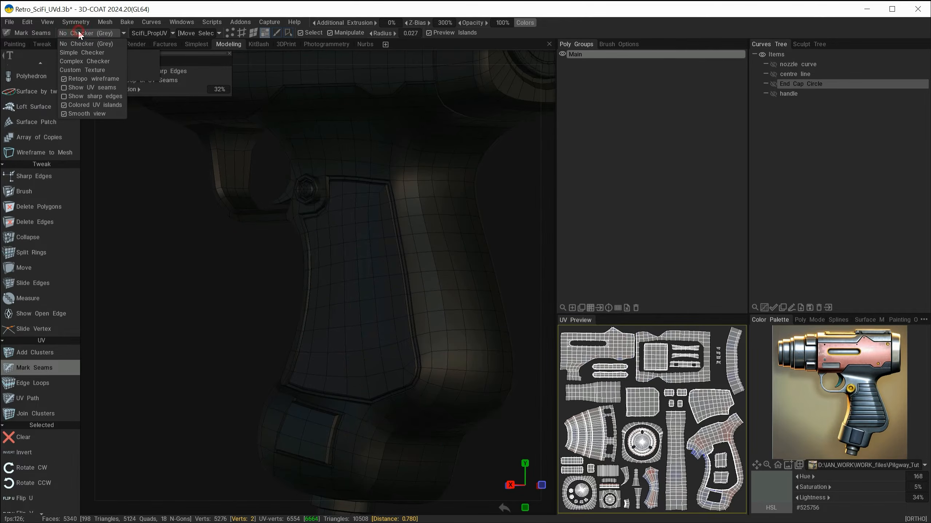
click(81, 82)
Examine the smooth shading on the handle from several angles.
scroll(113, 155, down, 3)
alt+drag(195, 332, 186, 329)
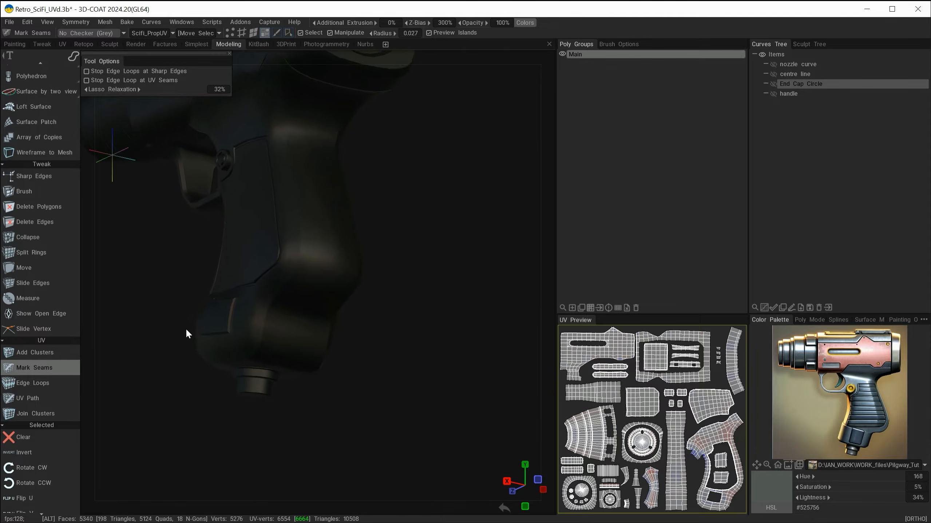
alt+drag(318, 325, 350, 339)
alt+middle_drag(350, 340, 373, 367)
alt+drag(372, 368, 374, 390)
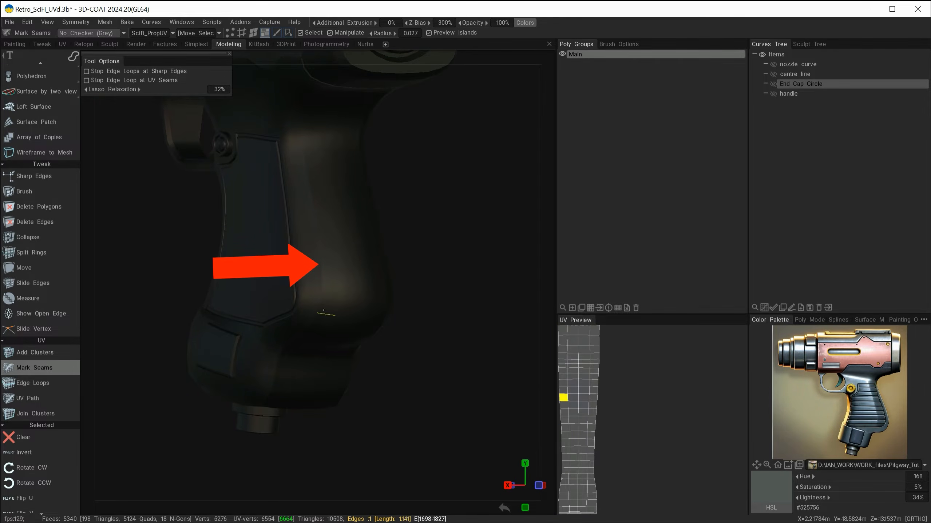
alt+drag(324, 311, 321, 291)
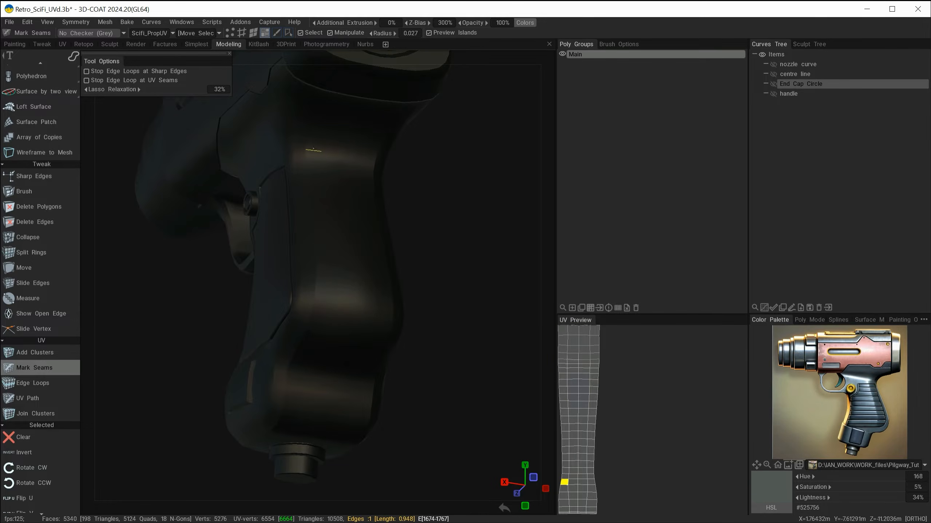
alt+drag(350, 416, 425, 252)
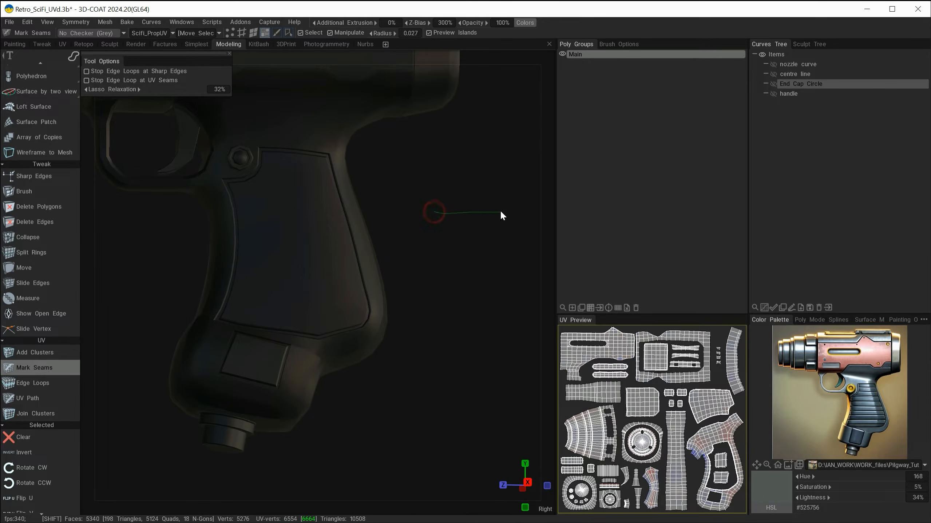
Switch the stroke mode from the curve lasso to a brush stroke and view the whole smoothed gun from several sides.
click(74, 55)
click(100, 61)
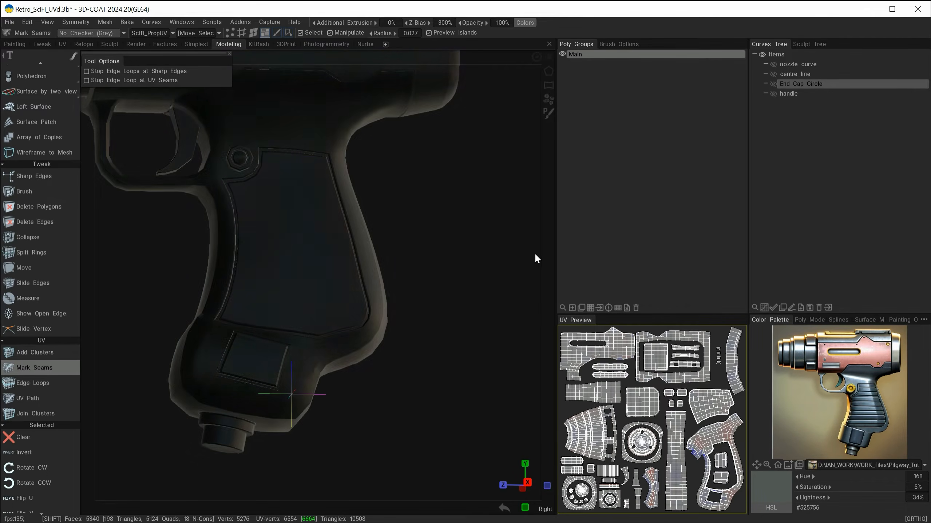
alt+drag(499, 368, 465, 315)
shift+drag(492, 249, 451, 243)
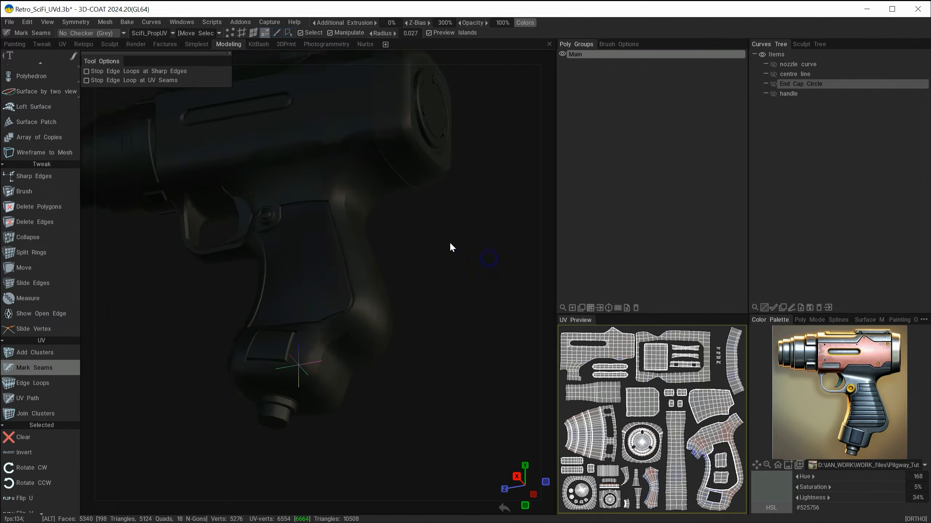
alt+middle_drag(451, 243, 445, 292)
alt+drag(441, 296, 416, 320)
alt+drag(503, 279, 142, 366)
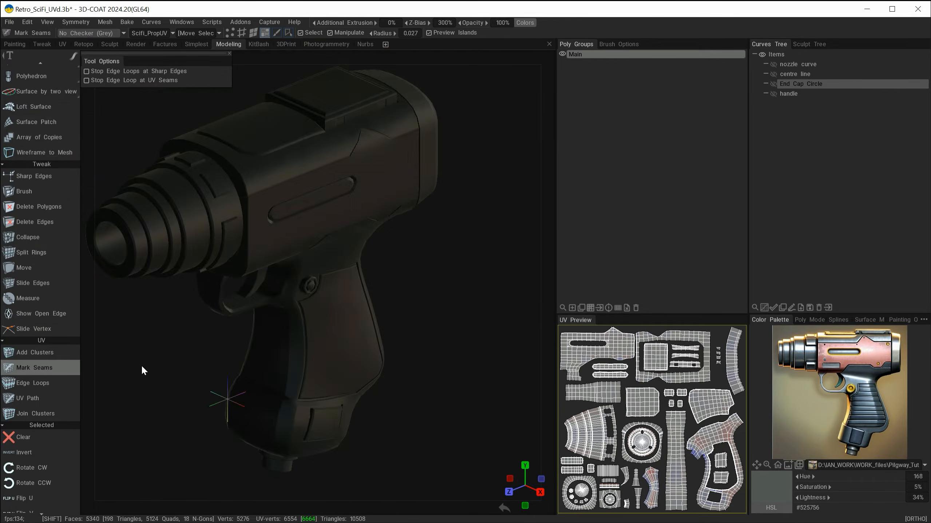
alt+drag(461, 349, 412, 323)
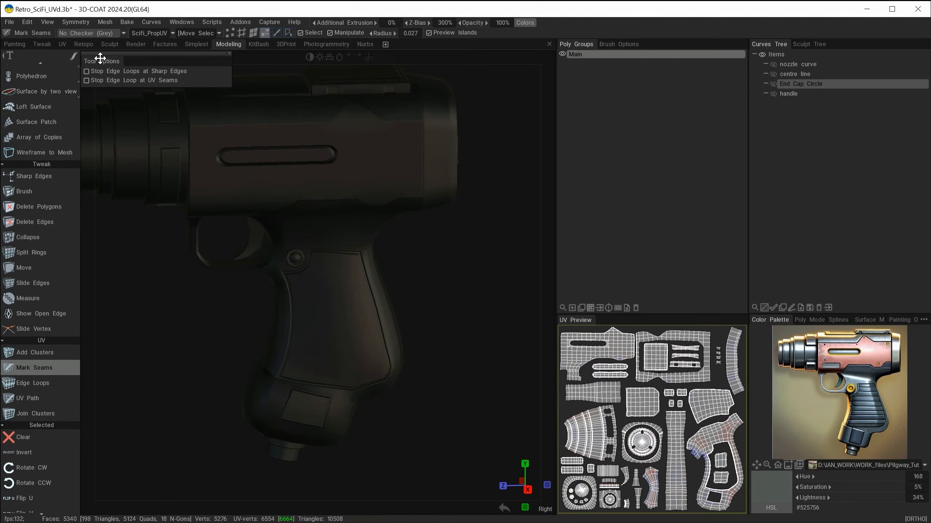
Display the retopo wireframe on the gun and turn off the colored UV islands.
click(124, 33)
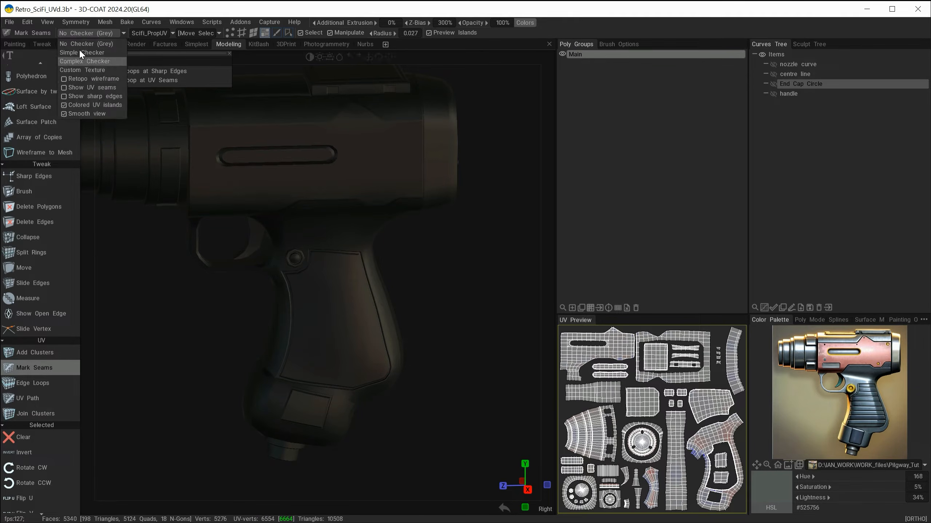
click(80, 49)
alt+drag(470, 288, 407, 322)
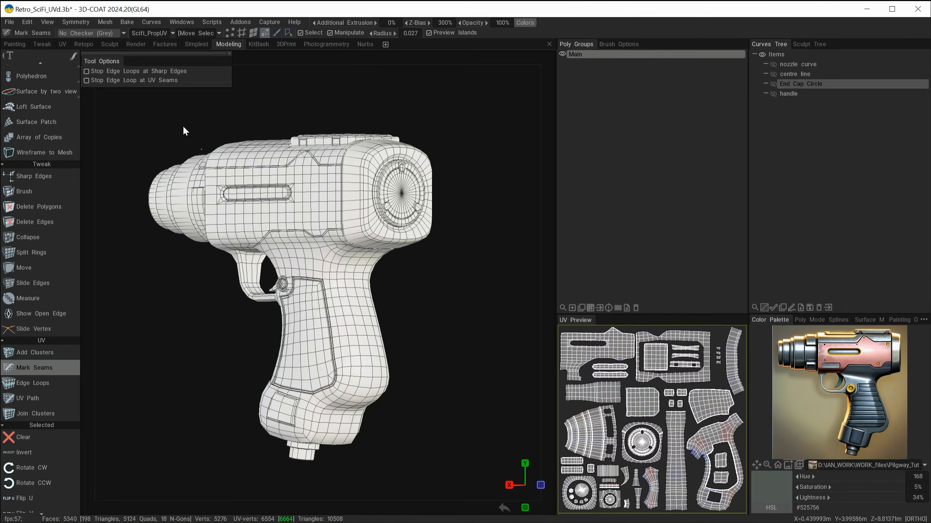
Turn on Colored UV islands and compare the gun's coloured parts with the UV preview.
click(76, 32)
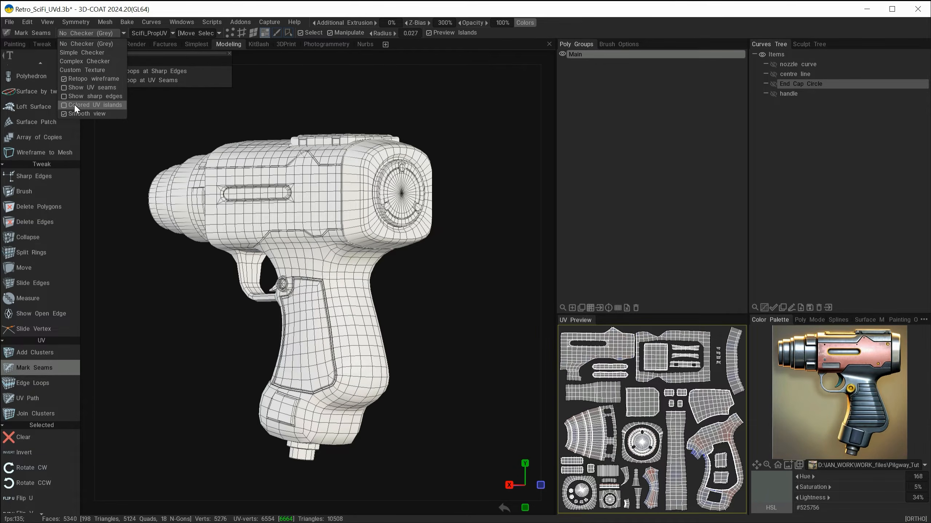
click(73, 103)
drag(330, 278, 560, 393)
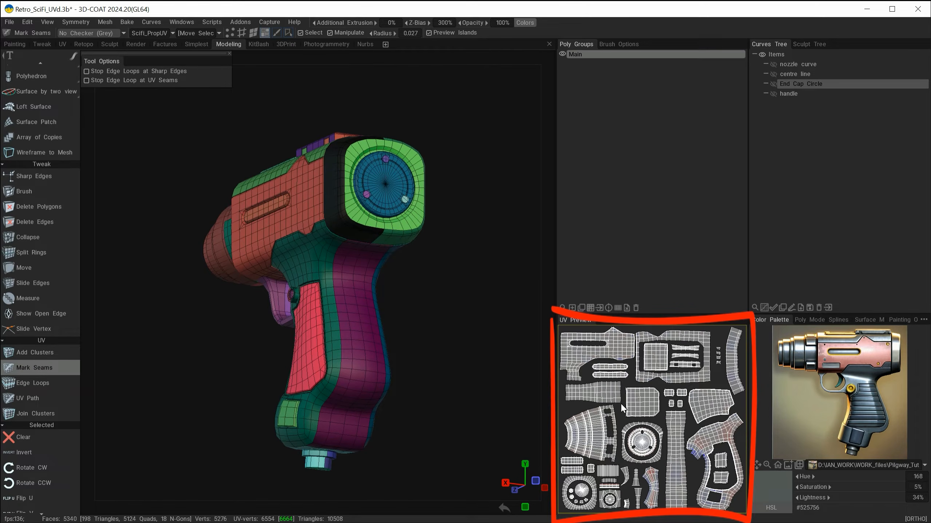
mouse_move(414, 307)
alt+mouse_down()
mouse_move(499, 339)
mouse_move(491, 357)
mouse_move(405, 337)
mouse_move(426, 311)
alt+mouse_up()
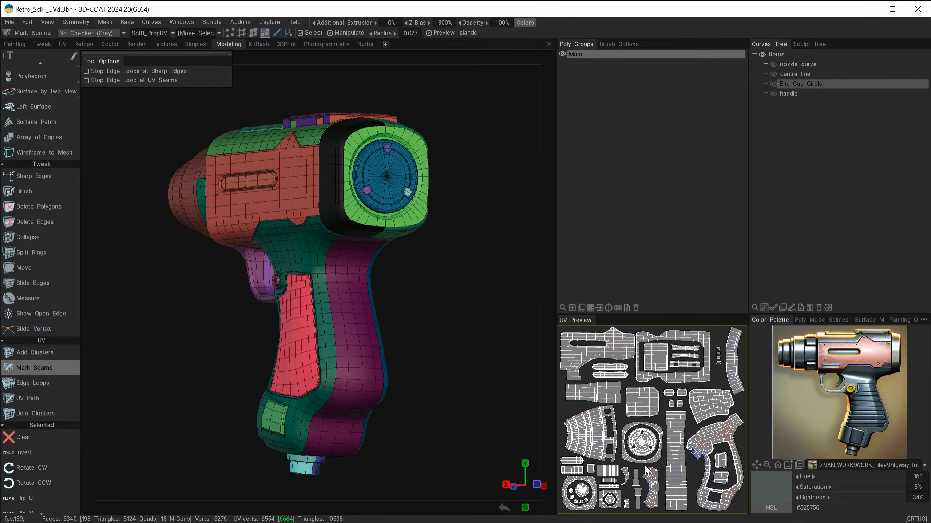
alt+shift+drag(403, 377, 416, 379)
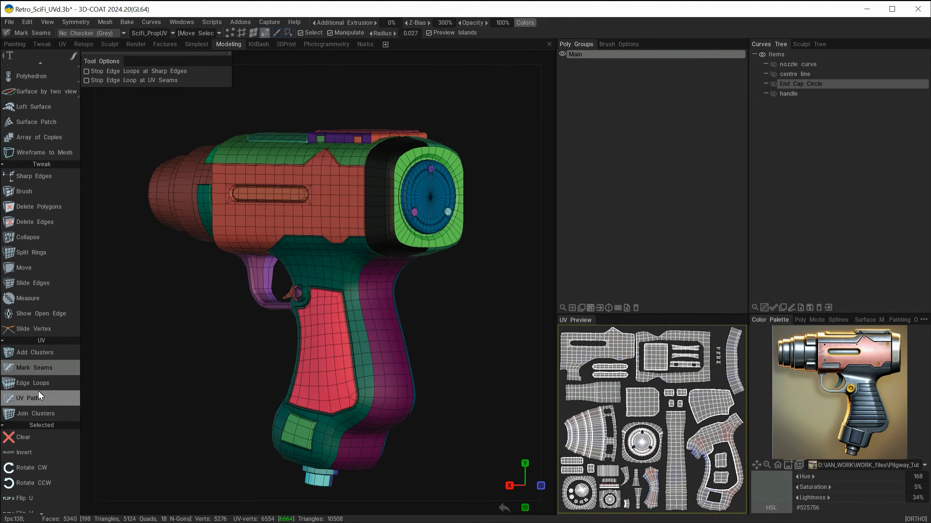
Look through the UV commands and the UV set options for the gun.
scroll(39, 385, down, 10)
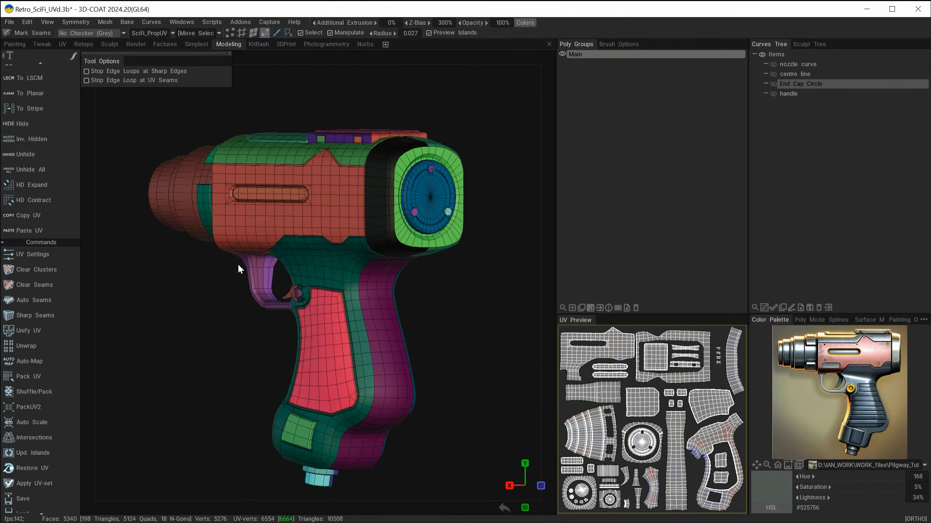
click(163, 32)
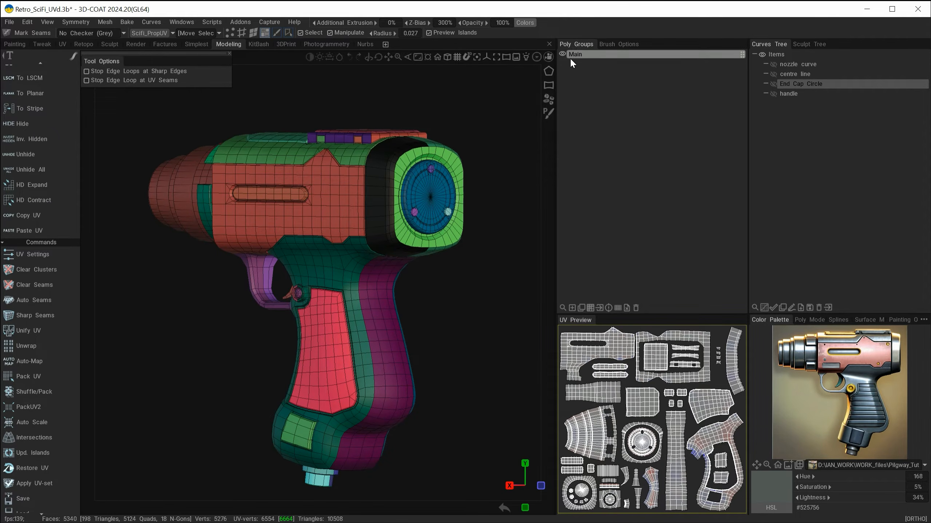
click(150, 33)
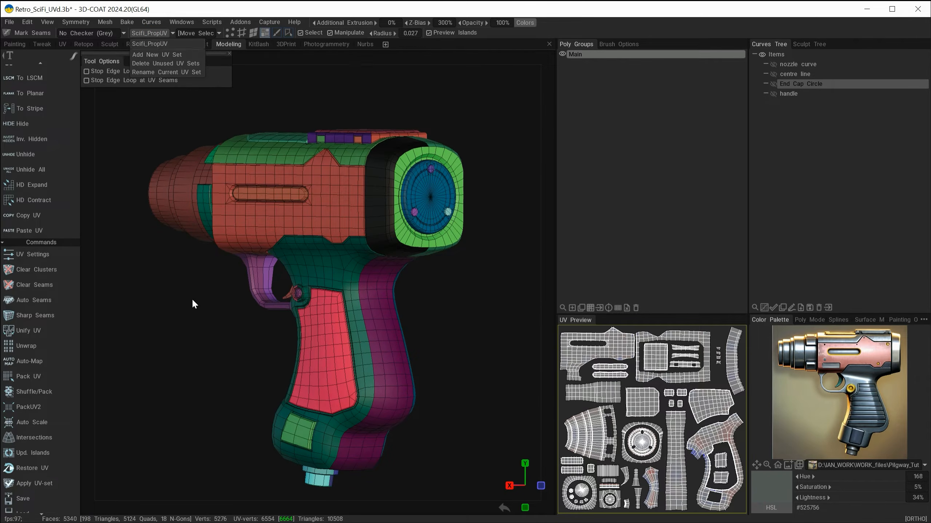
click(301, 265)
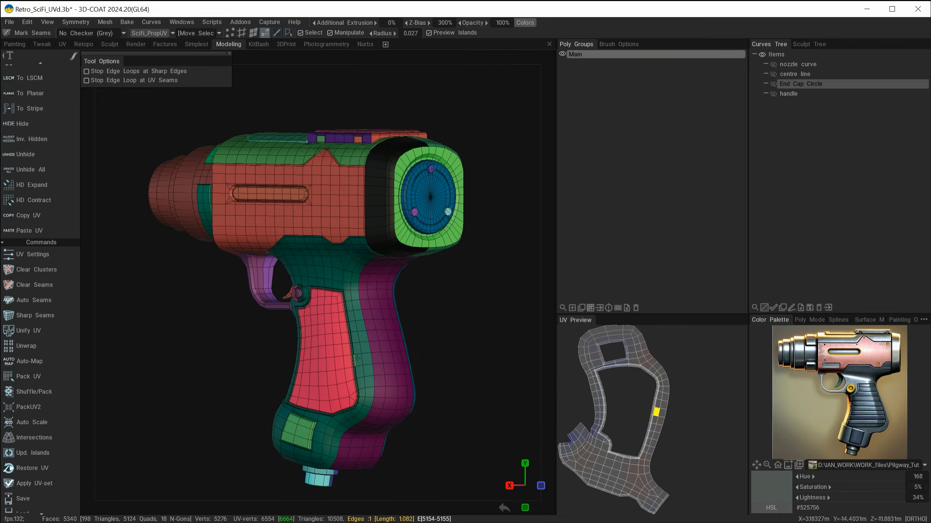
alt+drag(239, 381, 201, 458)
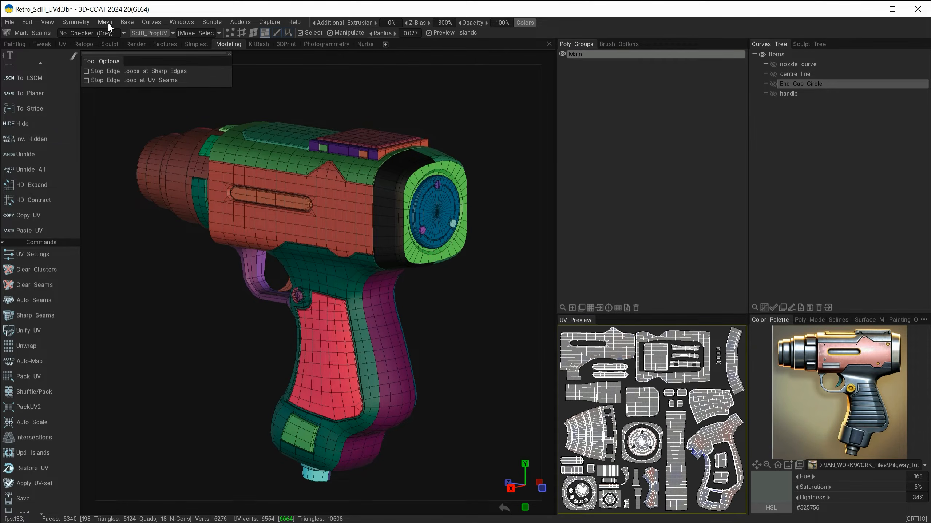
Send the retopo model to per-pixel painting without baking, with texture width and height of 4096.
click(126, 23)
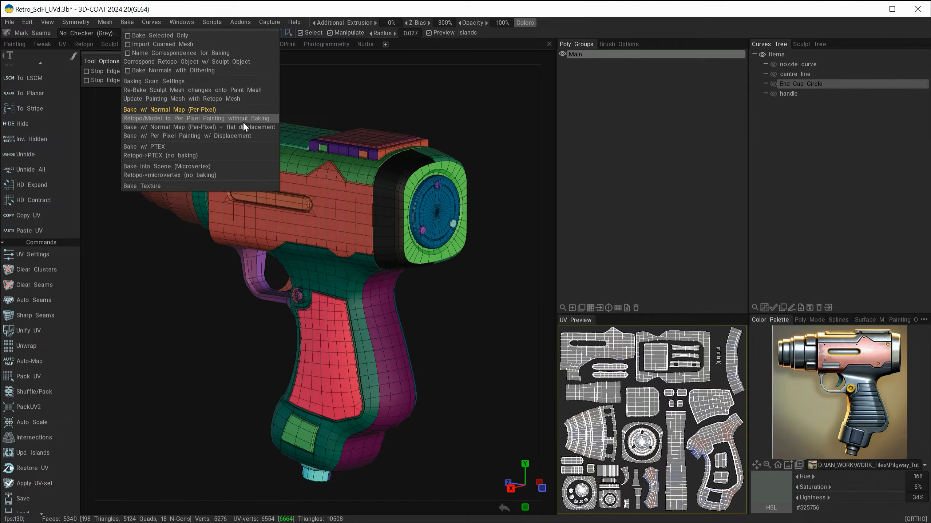
mouse_move(131, 22)
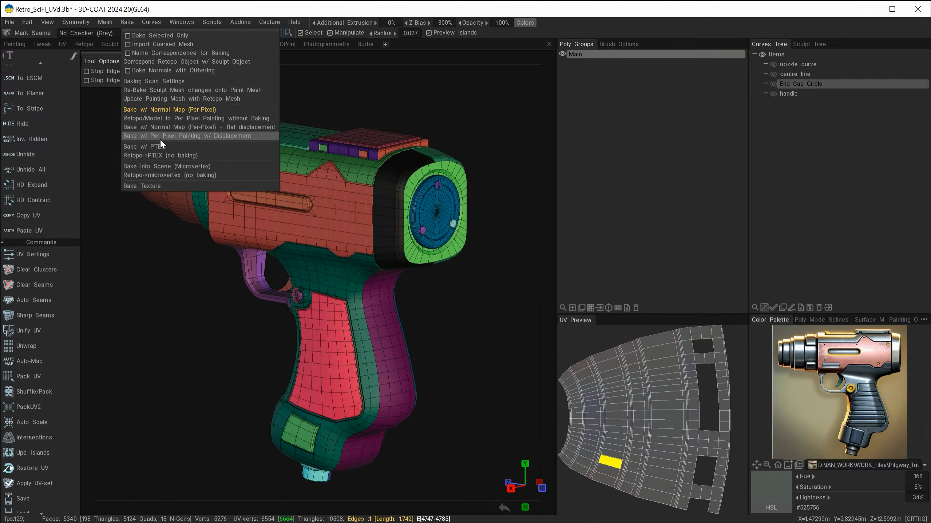
click(146, 118)
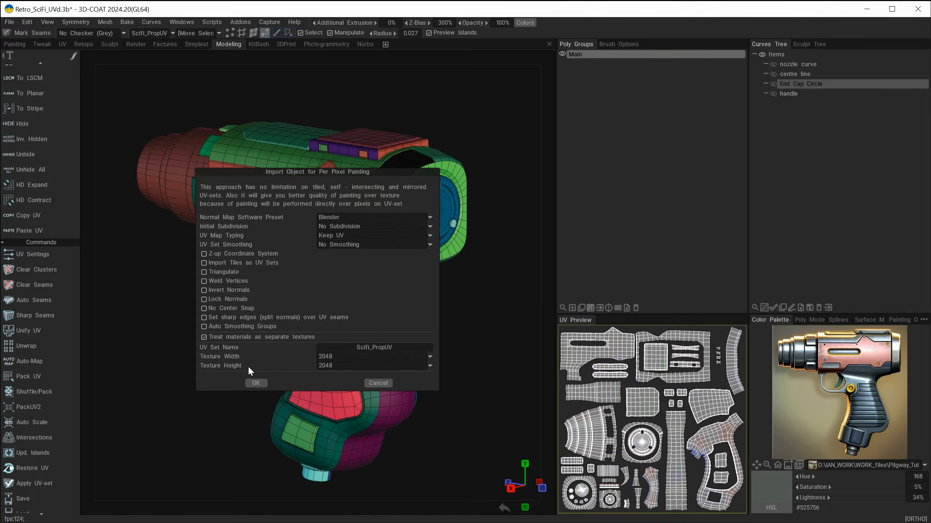
click(331, 357)
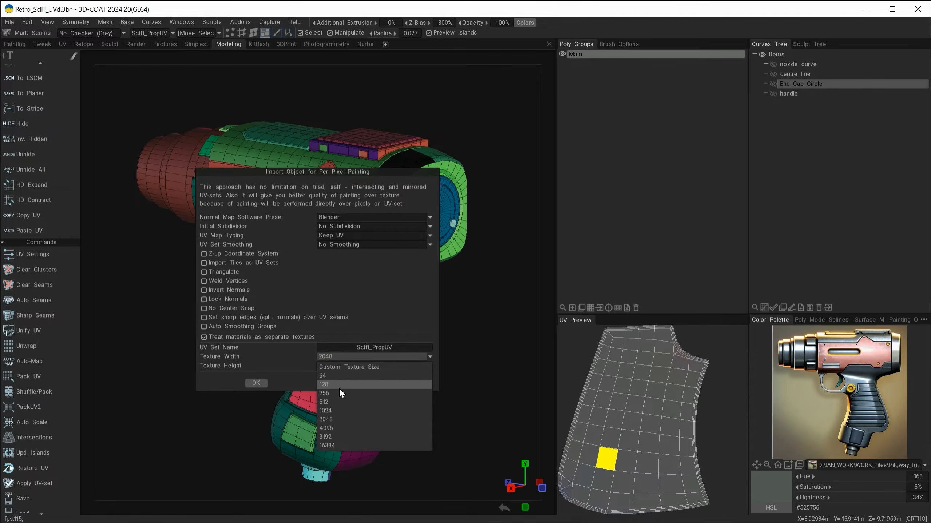
click(335, 429)
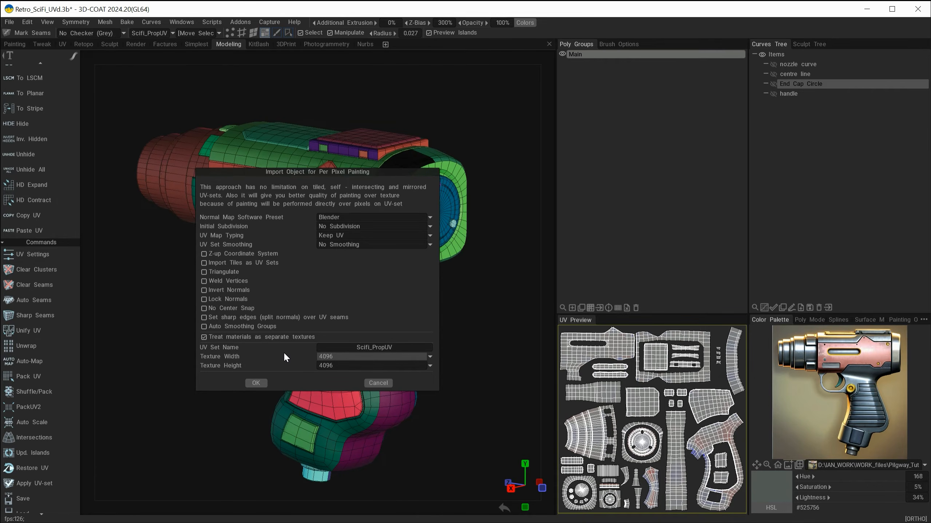
click(256, 383)
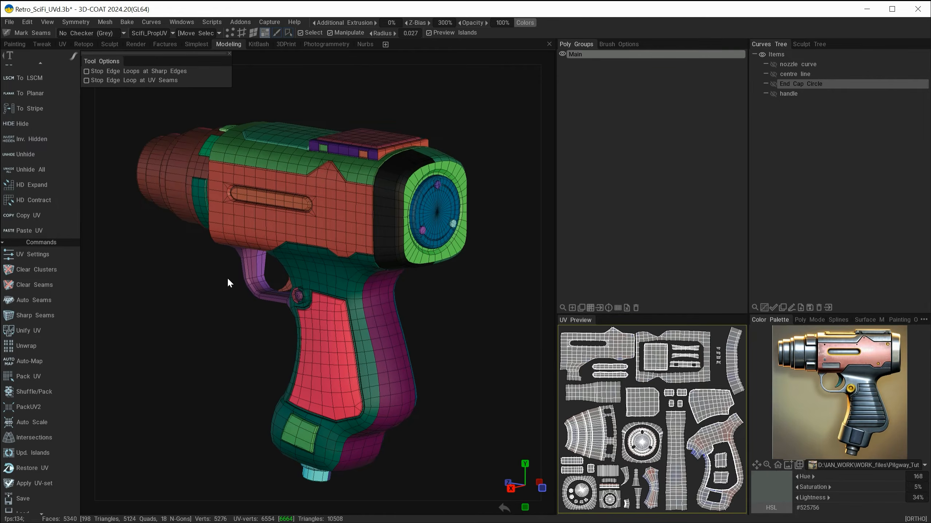
Switch to the Painting workspace and make sure the Layers panel is displayed.
click(14, 44)
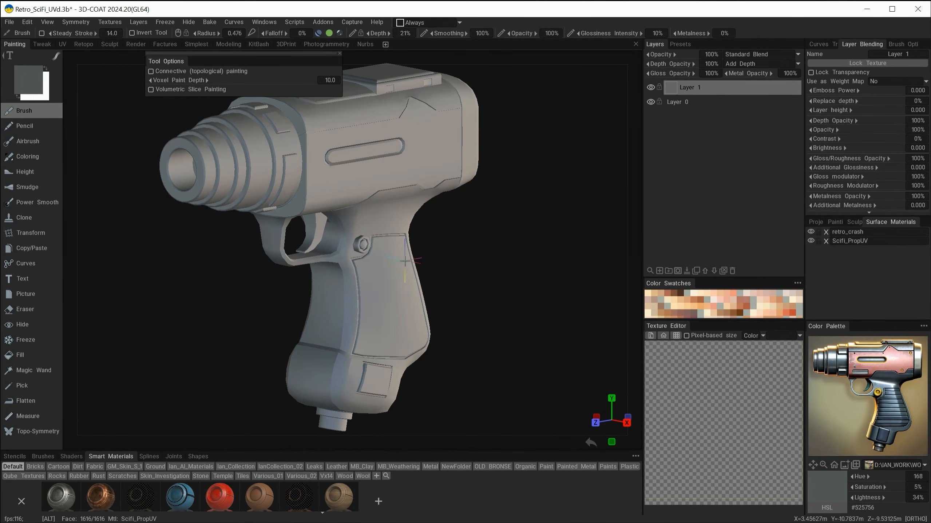
alt+drag(417, 291, 547, 307)
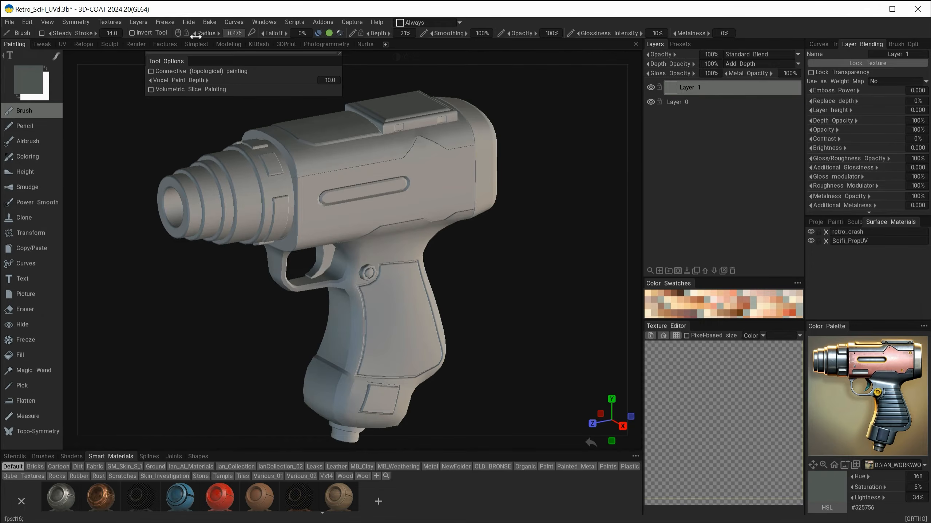
click(262, 20)
mouse_move(265, 36)
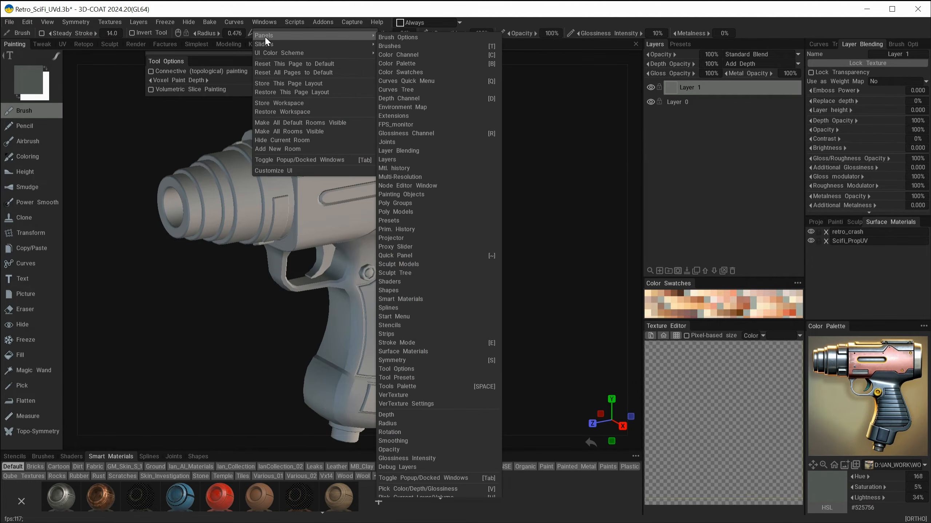
click(390, 162)
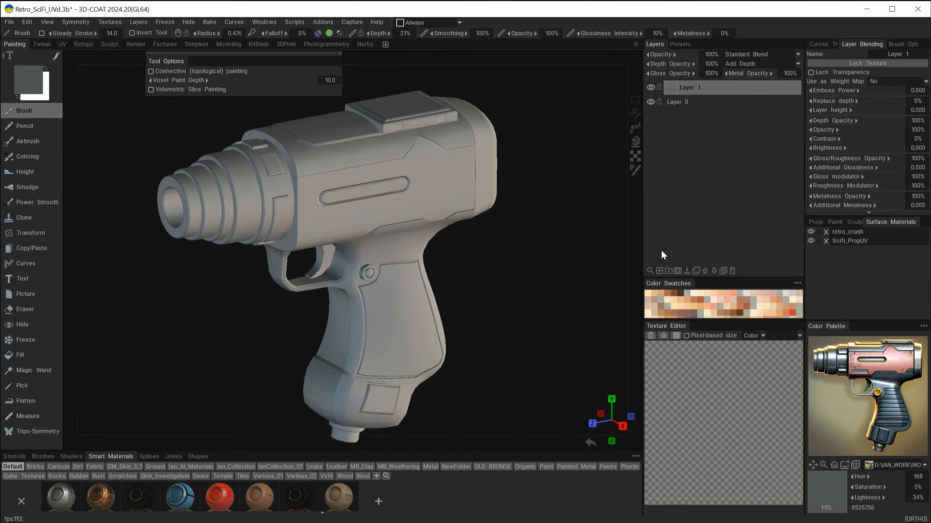
Add a new paint layer and set the foreground colour to dark green #1A5718.
click(659, 271)
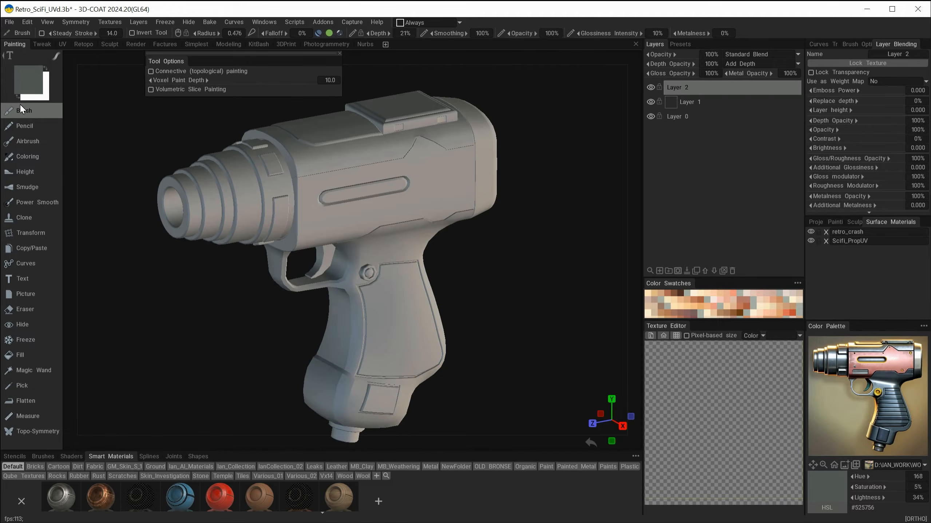
click(28, 81)
click(306, 192)
key(Return)
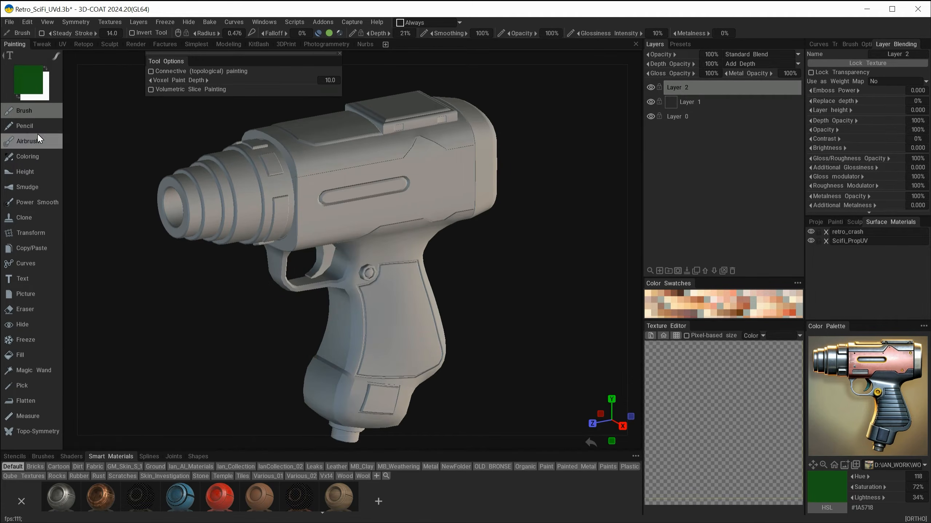
Turn off the brush's depth and glossiness channels and try out freehand green strokes on the side of the gun's body.
mouse_move(56, 57)
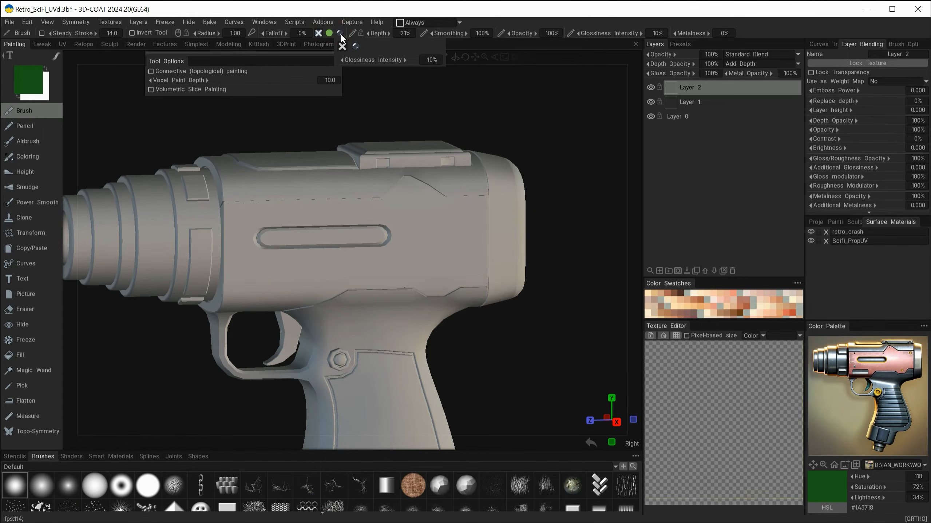
click(340, 33)
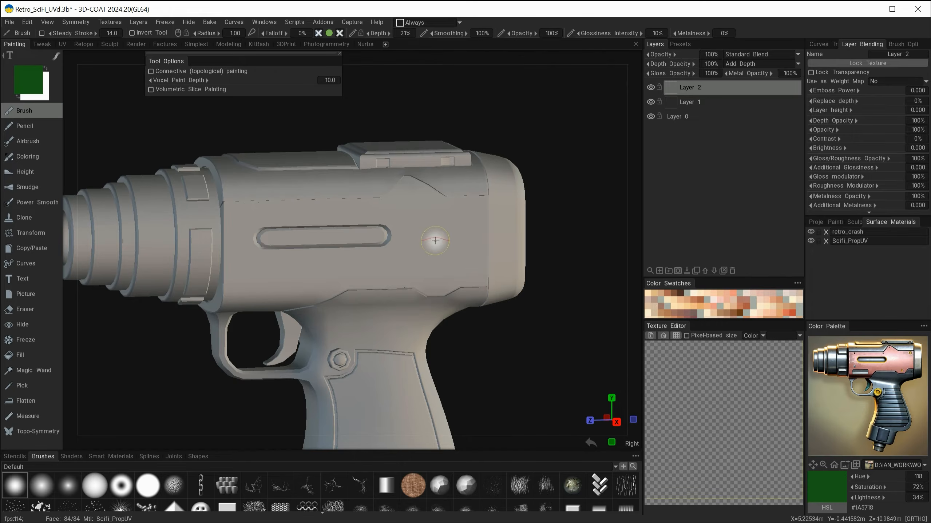
mouse_move(435, 241)
mouse_down()
mouse_move(446, 205)
mouse_move(410, 267)
mouse_move(355, 285)
mouse_move(387, 291)
mouse_move(453, 235)
mouse_move(341, 198)
mouse_move(406, 242)
mouse_move(345, 224)
mouse_up()
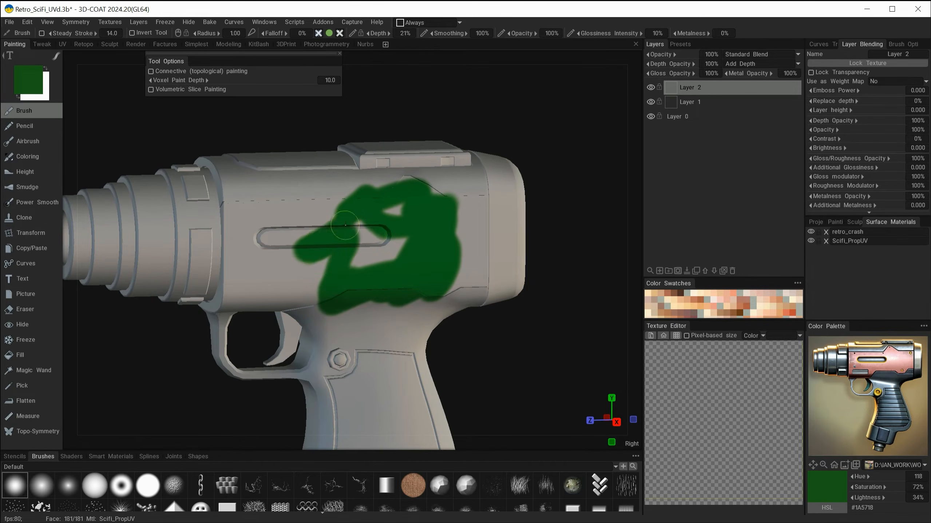
drag(345, 225, 301, 246)
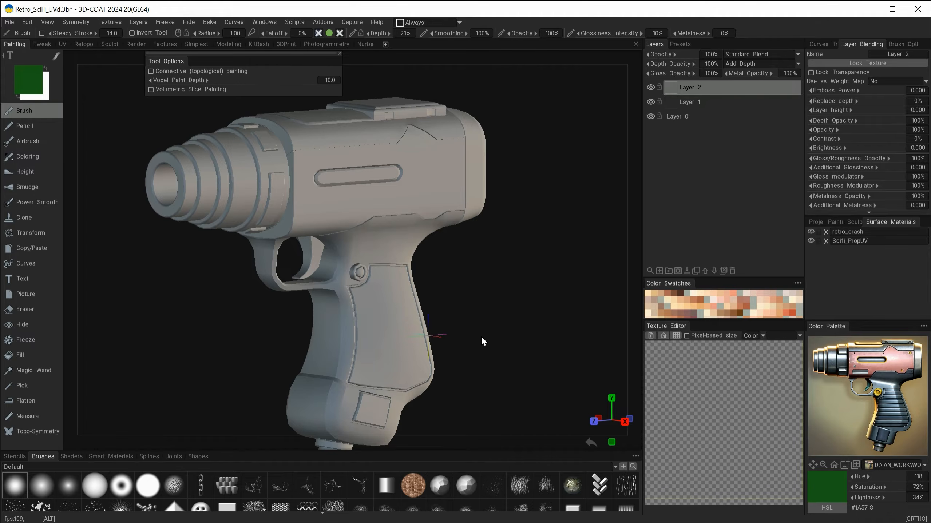
Look over the gun from several angles and open the Texture UV Editor.
alt+right_drag(489, 341, 474, 338)
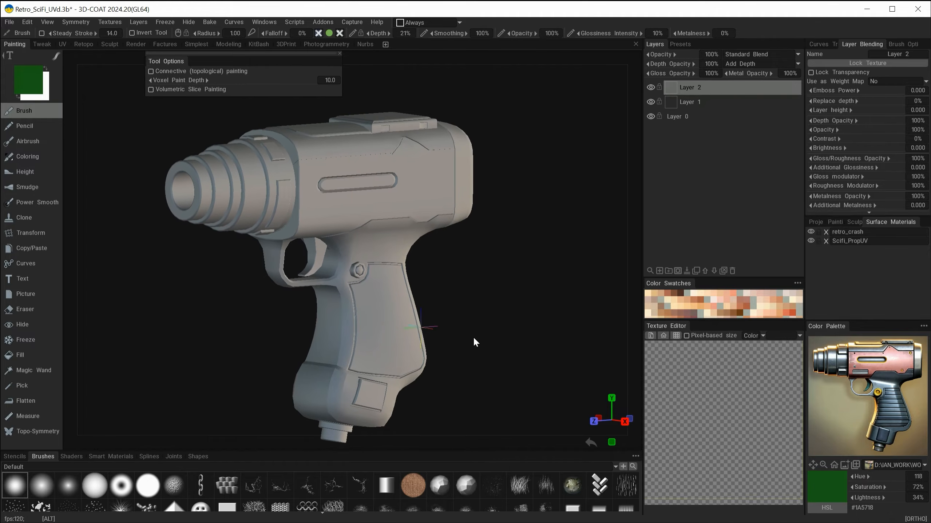
alt+middle_drag(473, 332, 465, 315)
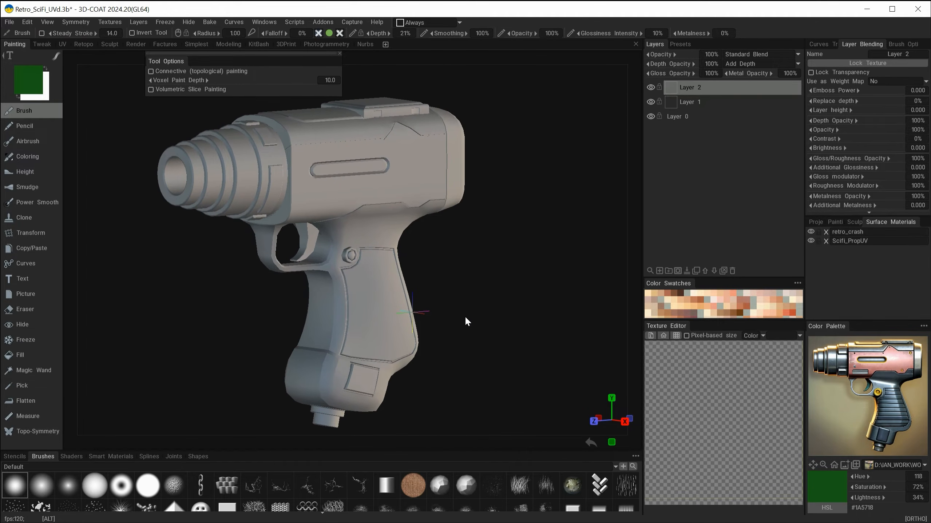
mouse_move(465, 316)
alt+mouse_down()
mouse_move(448, 317)
mouse_move(433, 299)
mouse_move(457, 268)
mouse_move(458, 325)
alt+mouse_up()
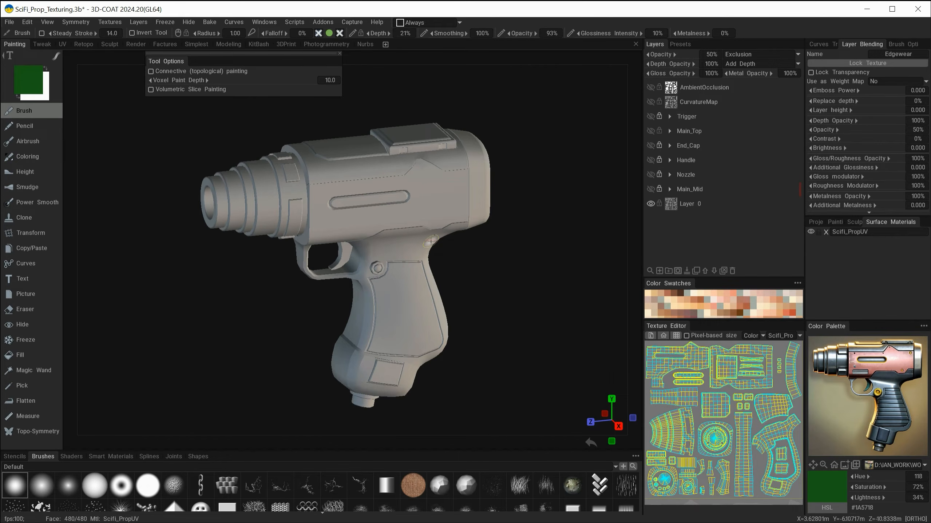
alt+drag(361, 293, 387, 276)
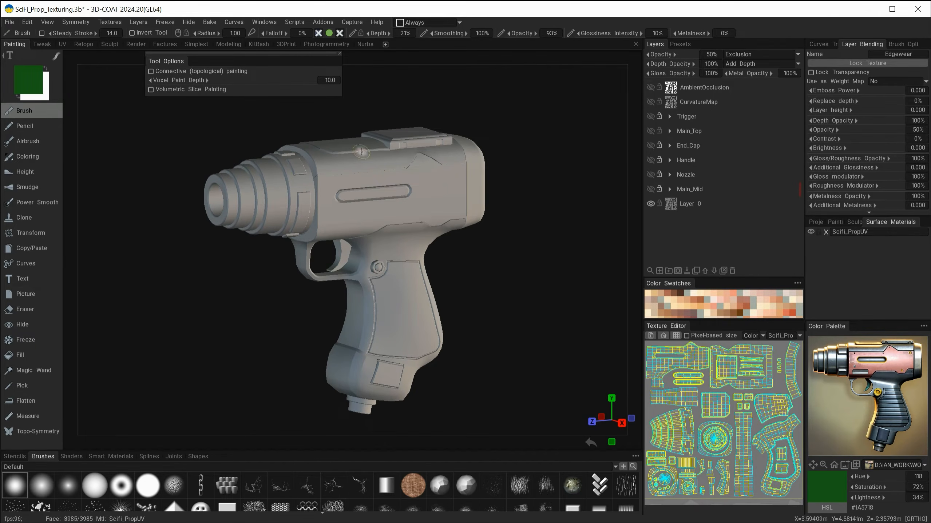
mouse_move(289, 308)
alt+mouse_down()
mouse_move(194, 294)
mouse_move(286, 282)
mouse_move(298, 293)
alt+mouse_up()
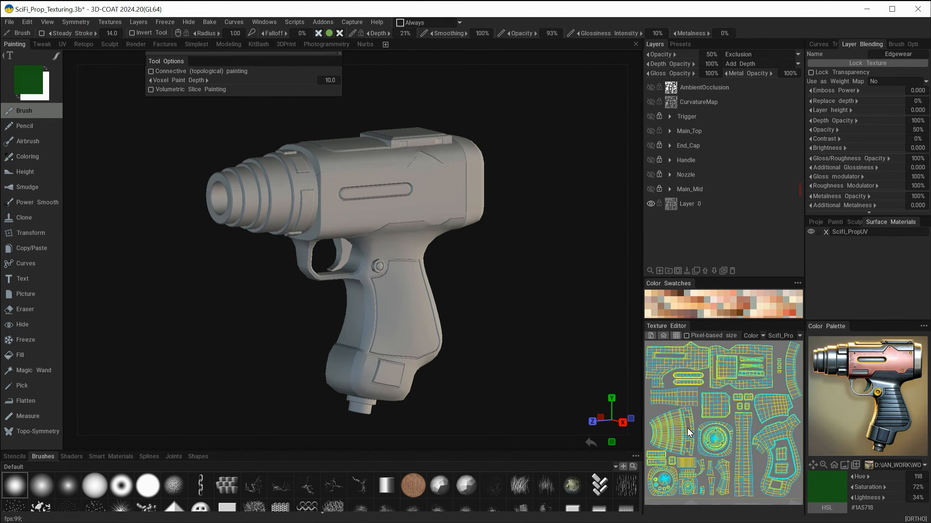
click(109, 23)
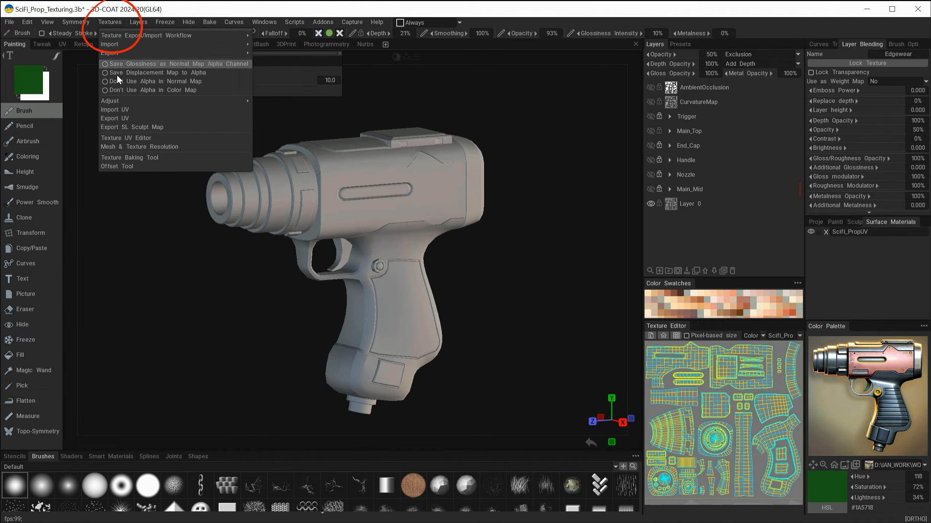
click(145, 138)
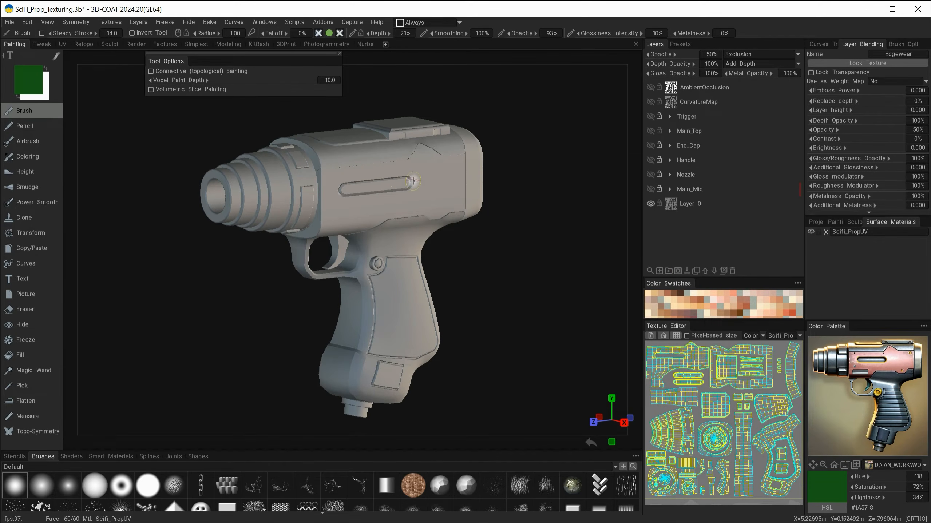
Expand the Main_Mid layer group, make it visible, and examine its red textured panel on the gun's body up close.
drag(511, 289, 490, 283)
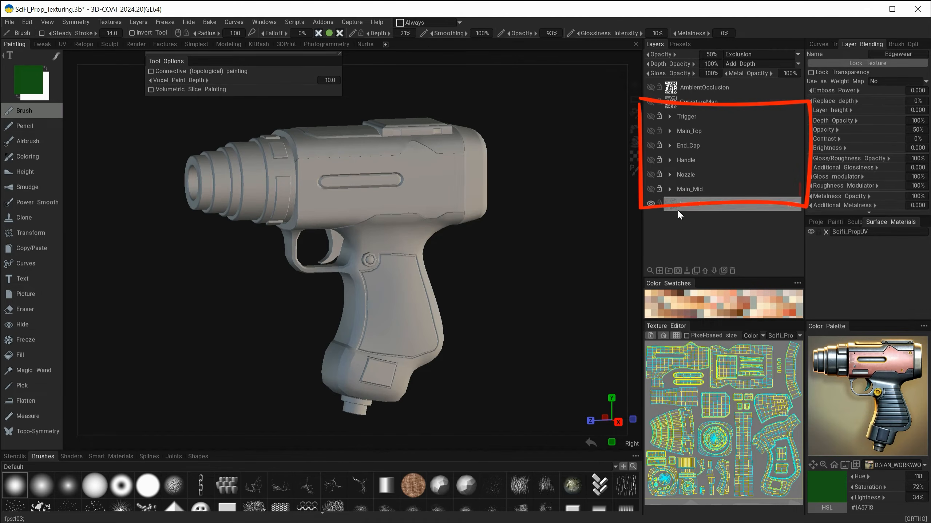
click(669, 190)
scroll(689, 168, down, 3)
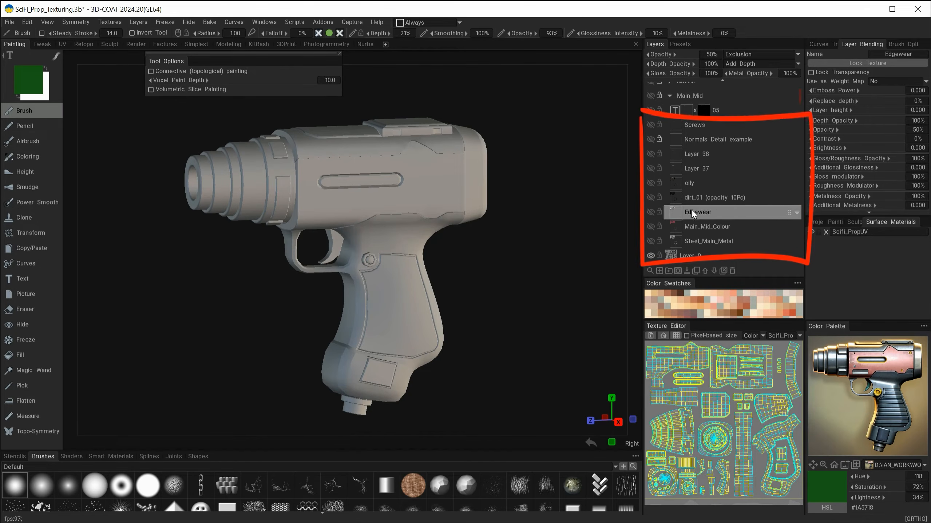
click(650, 95)
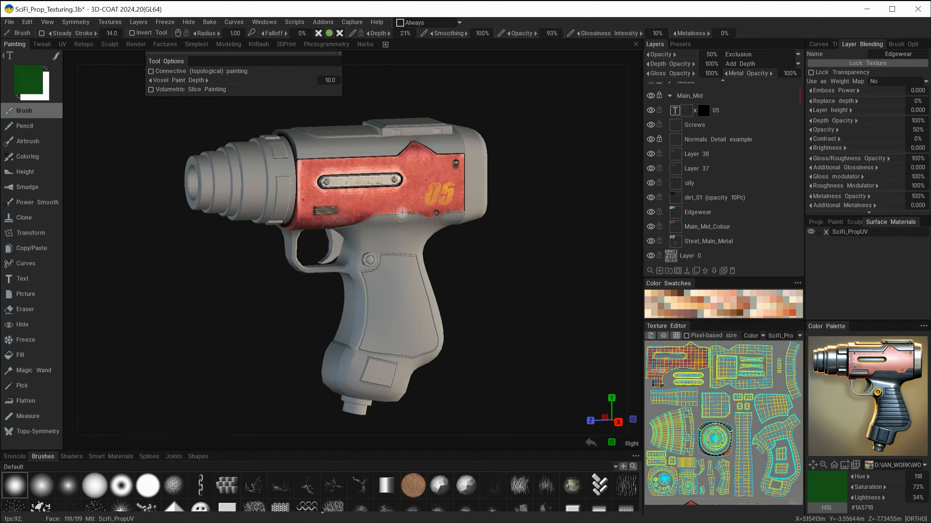
alt+right_drag(402, 213, 430, 200)
alt+middle_drag(430, 200, 425, 268)
mouse_move(478, 286)
alt+mouse_down()
mouse_move(409, 263)
mouse_move(469, 276)
alt+mouse_up()
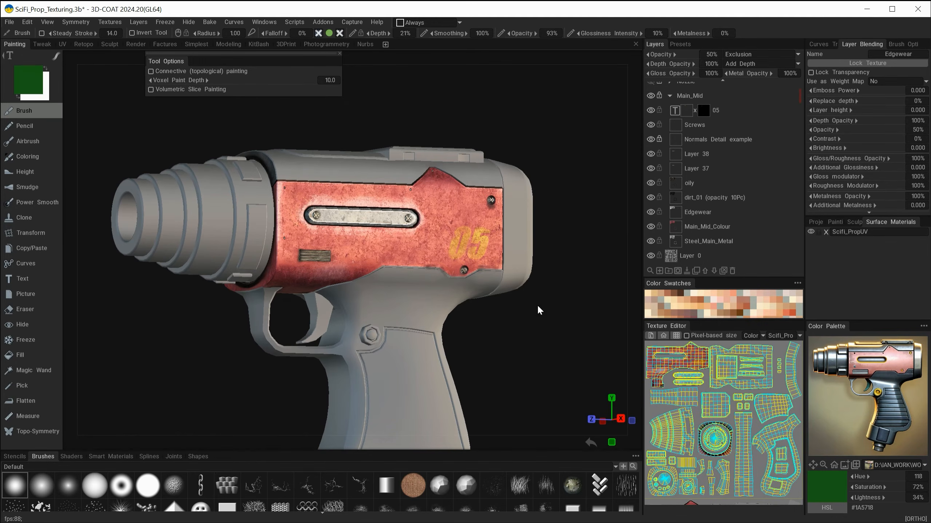
alt+right_drag(363, 326, 382, 345)
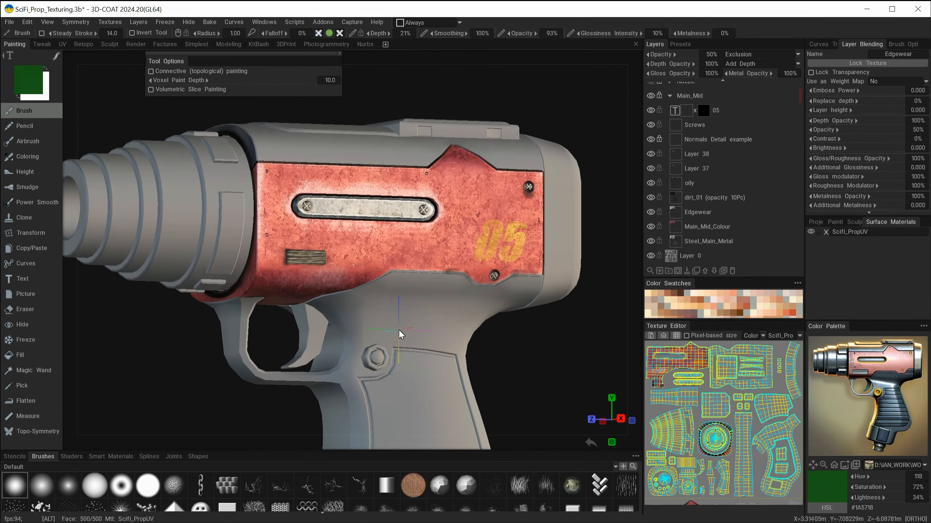
alt+middle_drag(400, 334, 413, 324)
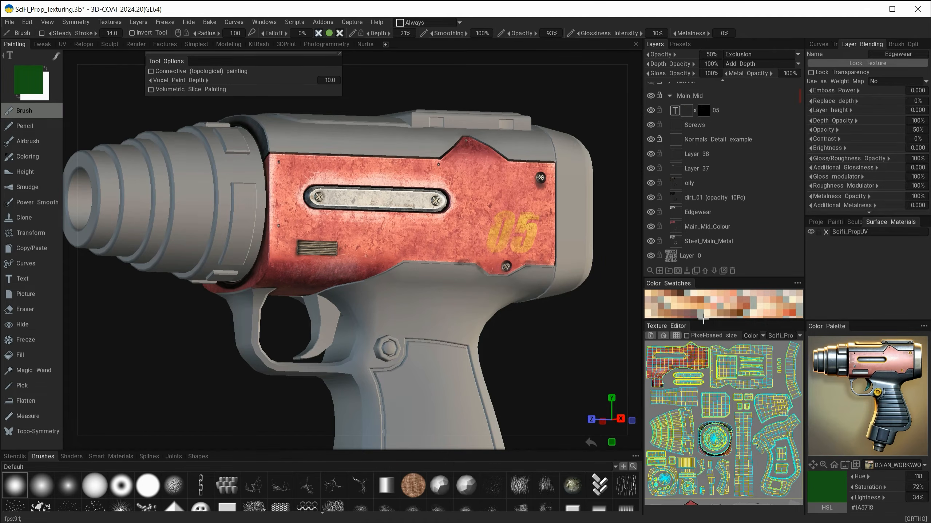
Select the last steel smart material in the Metal category and activate the Fill tool.
click(109, 457)
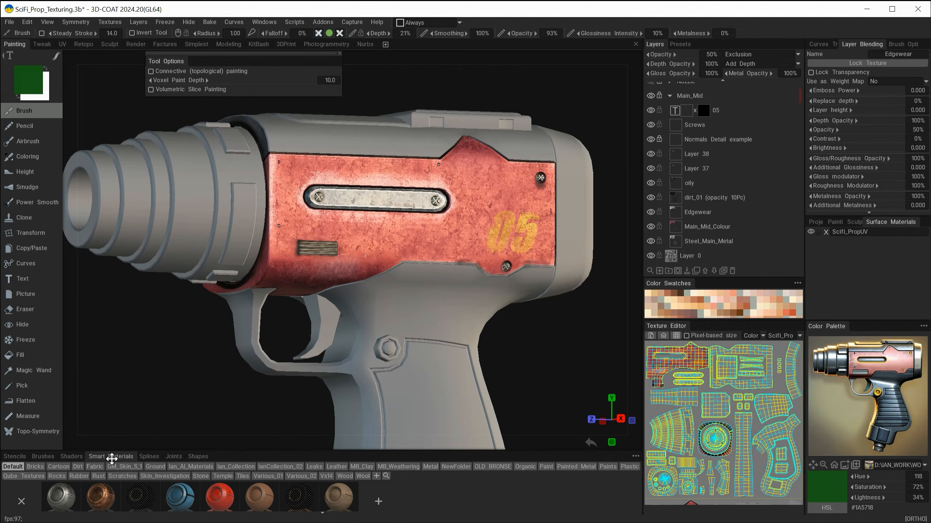
click(429, 467)
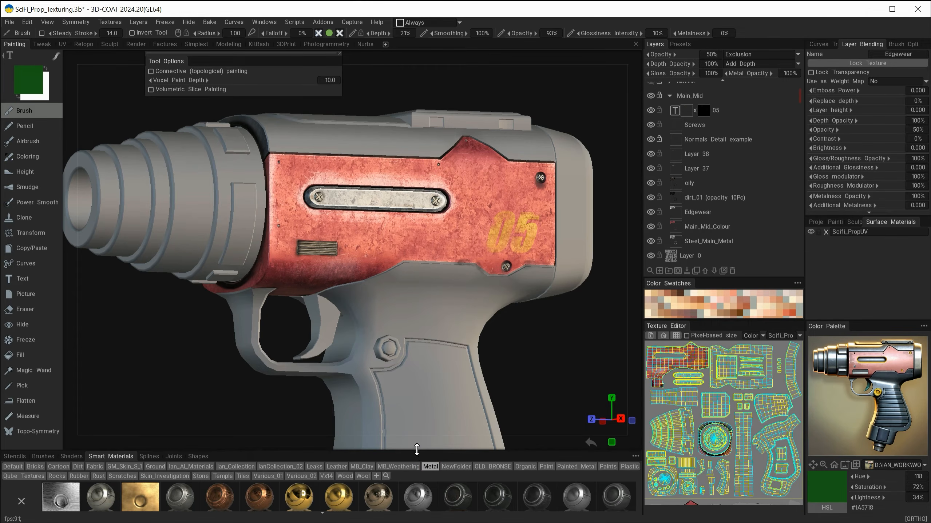
drag(416, 450, 416, 421)
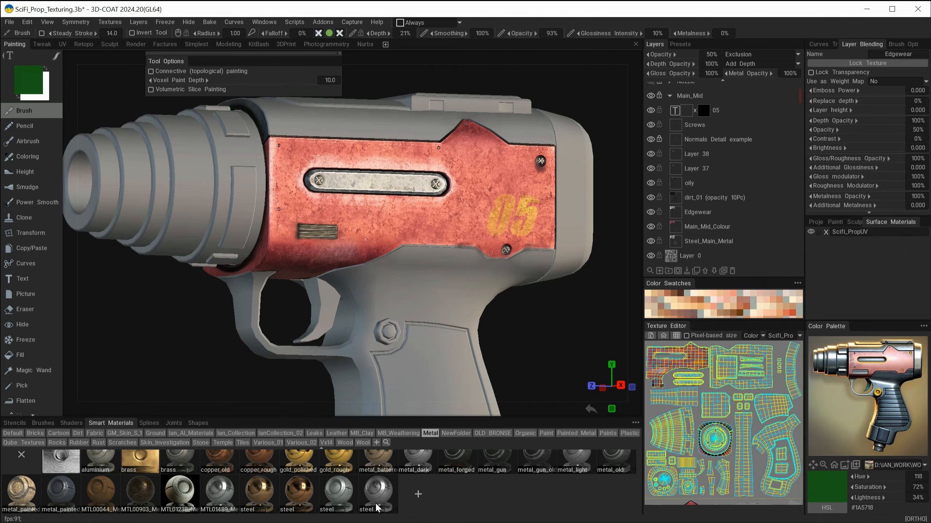
drag(375, 509, 703, 243)
click(381, 489)
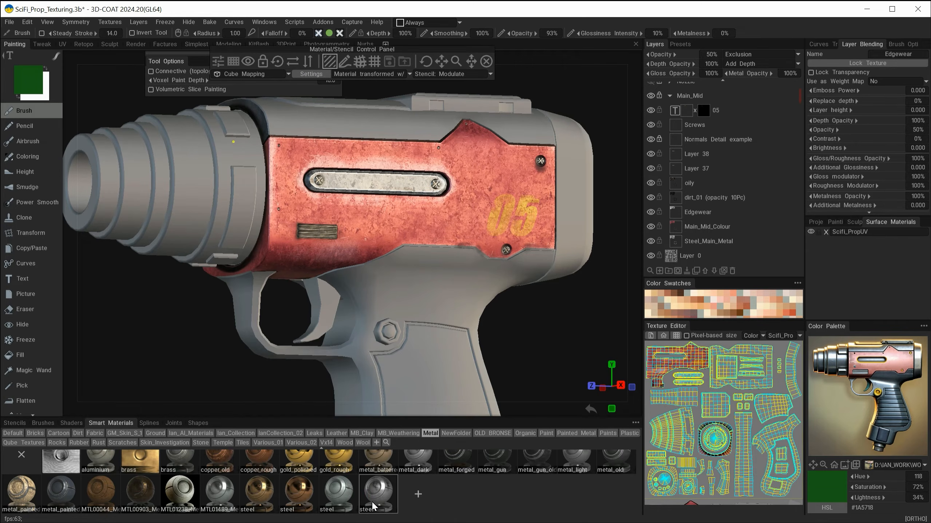
click(19, 355)
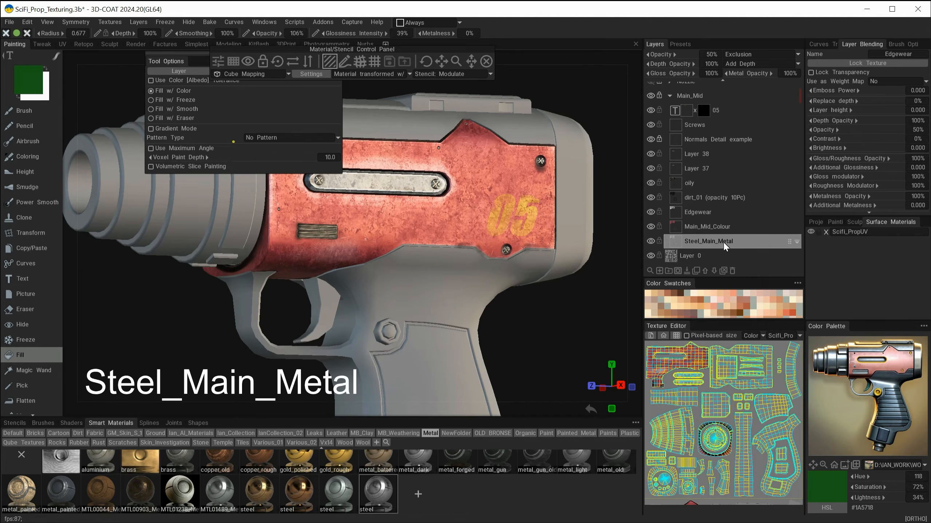
Collapse and hide the Main_Mid layer group, and add a new layer directly above Layer 0.
click(710, 241)
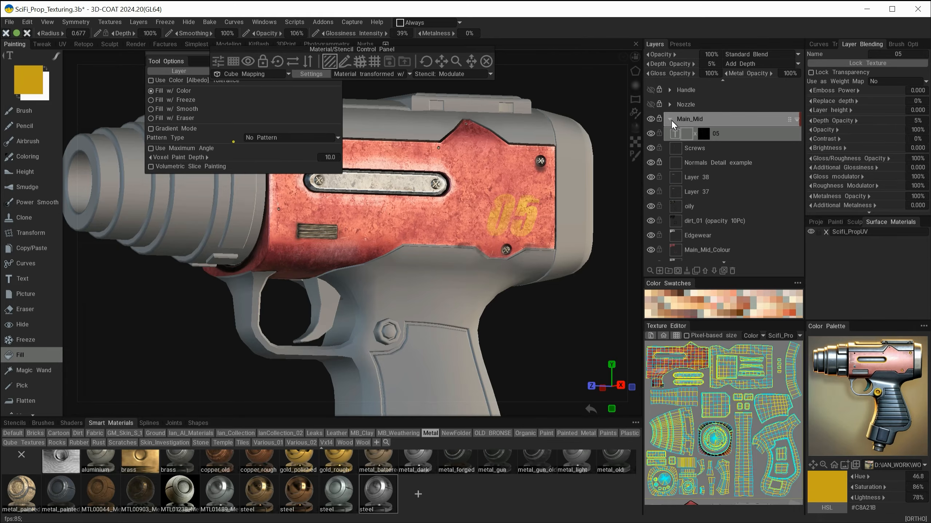
click(670, 119)
click(724, 134)
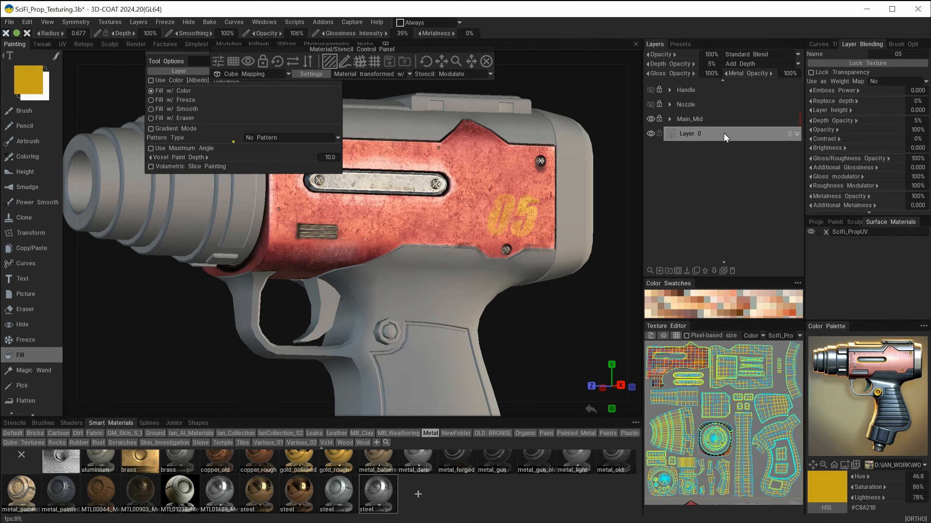
click(651, 119)
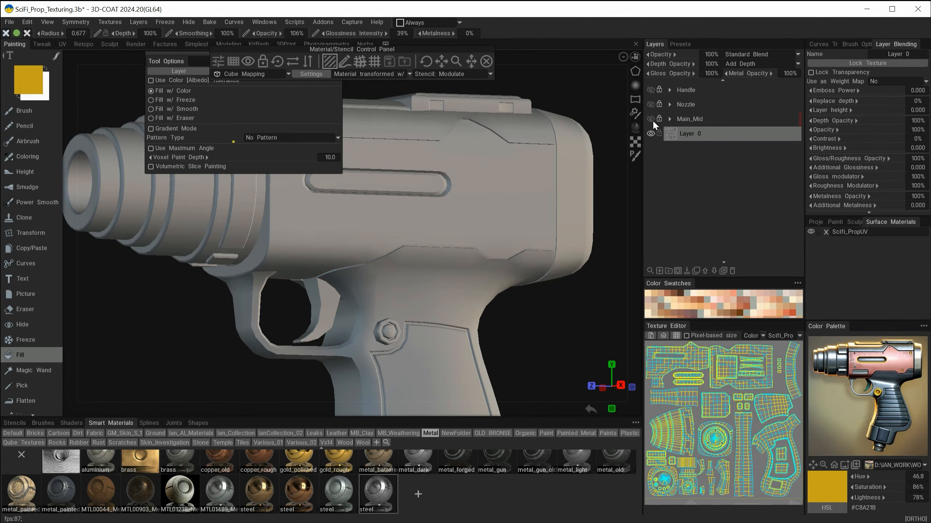
click(659, 271)
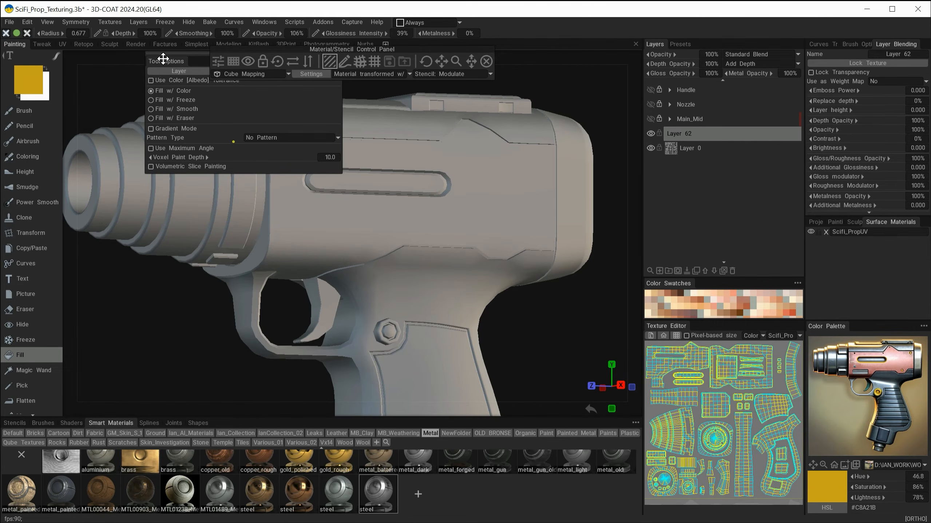
Move the Tool Options clear of the gun's upper body and try to fill the main side section with the steel material.
drag(163, 58, 96, 241)
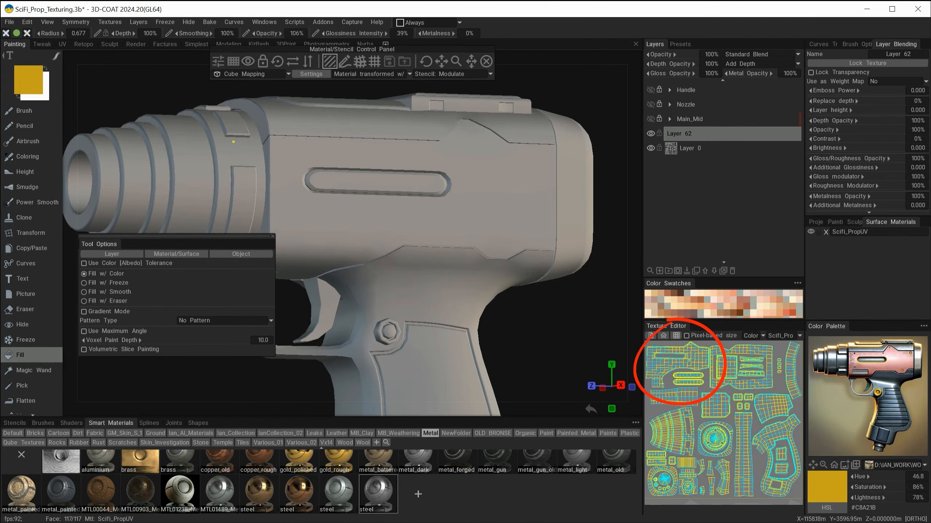
click(432, 258)
alt+drag(433, 258, 458, 267)
key(ctrl+z)
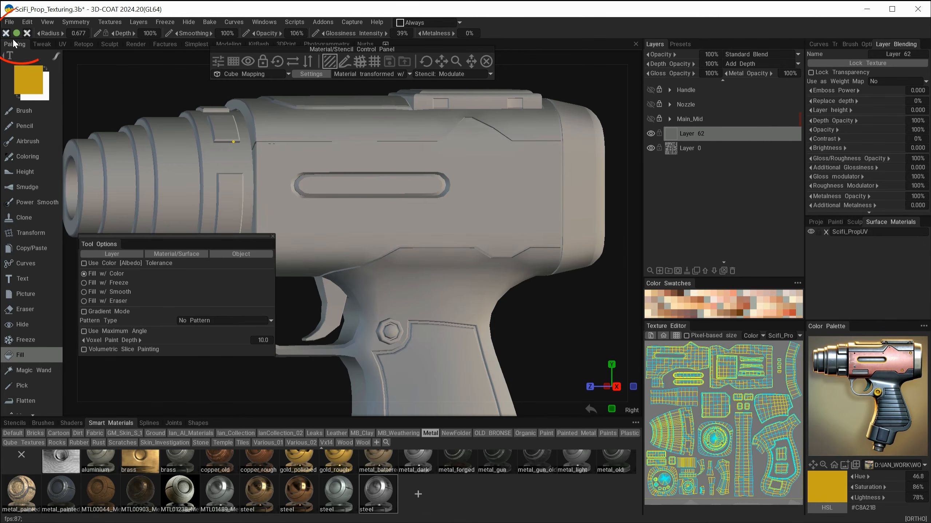
Turn on the depth, colour and glossiness channels for the Fill tool.
mouse_move(6, 35)
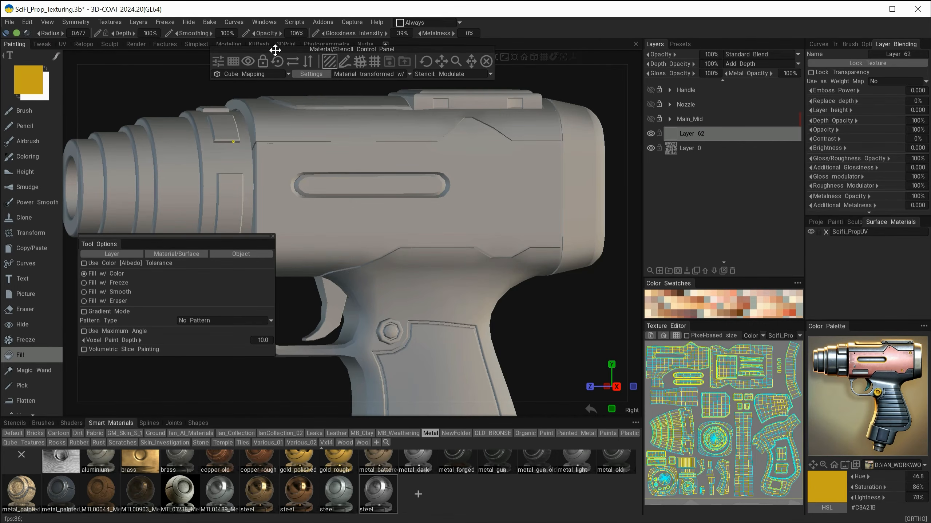
Move the Material/Stencil Control Panel lower and fill the main side section's UV island in the Texture Editor with the steel material.
drag(275, 50, 258, 78)
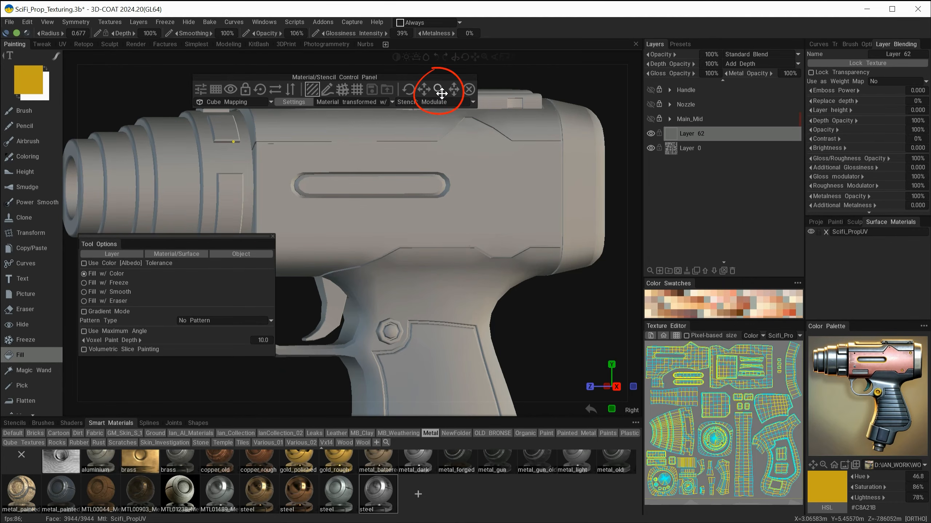
drag(439, 90, 439, 90)
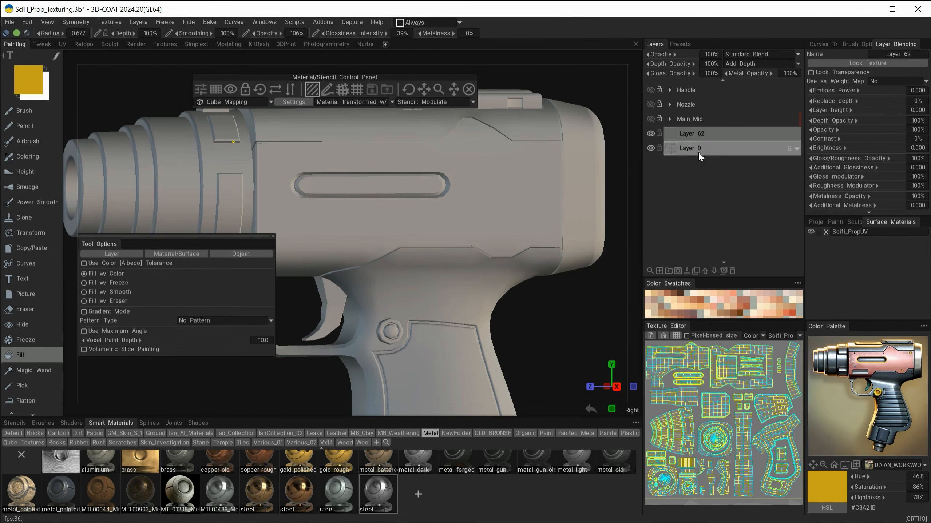
click(685, 362)
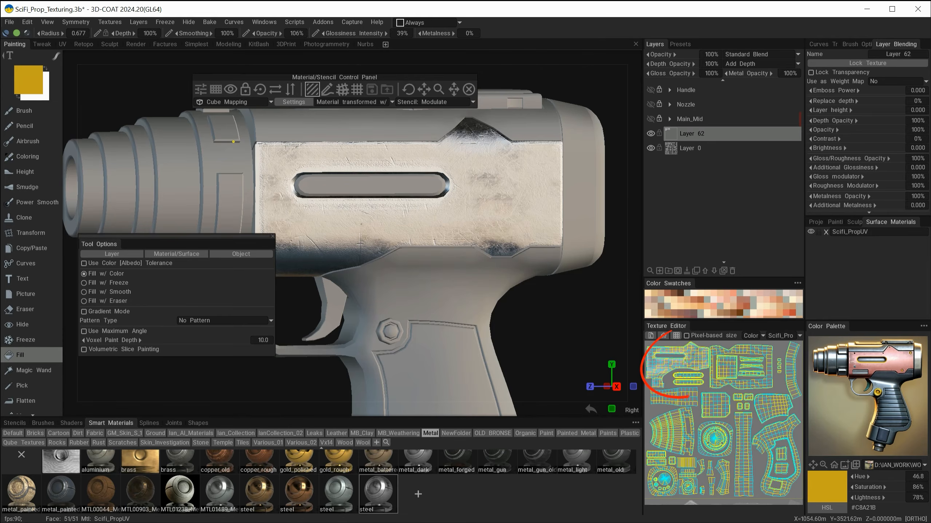
mouse_move(484, 337)
alt+mouse_down()
mouse_move(436, 305)
mouse_move(466, 292)
mouse_move(506, 327)
mouse_move(447, 348)
mouse_move(482, 358)
mouse_move(500, 309)
mouse_move(459, 294)
mouse_move(454, 309)
alt+mouse_up()
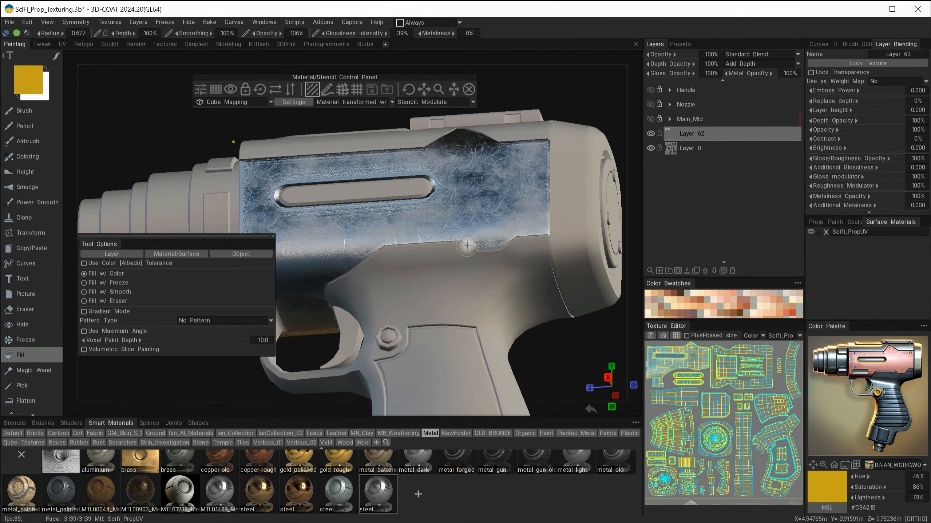
alt+drag(392, 330, 541, 352)
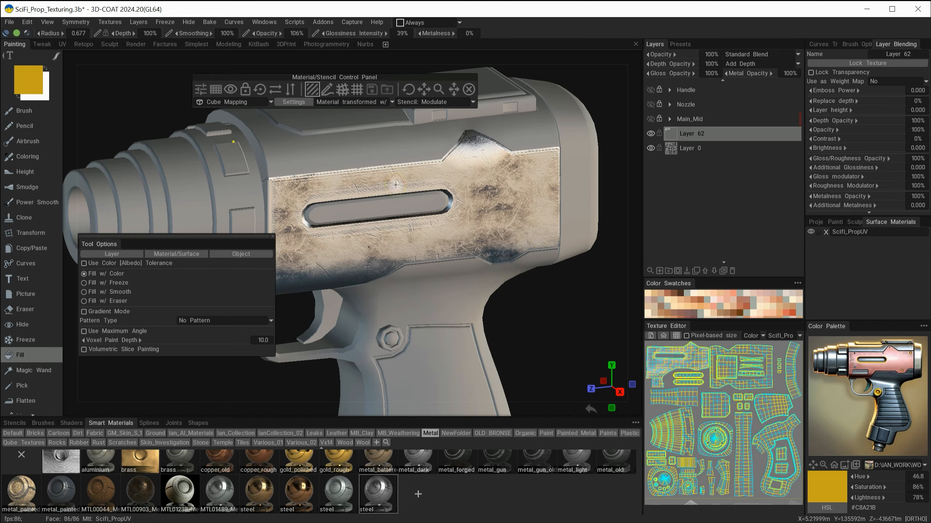
Set the depth opacity of the steel layer, Layer 62, to 20%.
alt+right_drag(396, 185, 500, 243)
alt+middle_drag(500, 220, 553, 244)
alt+right_drag(438, 229, 493, 244)
mouse_move(492, 244)
alt+mouse_down()
mouse_move(508, 231)
mouse_move(487, 261)
mouse_move(466, 240)
mouse_move(388, 205)
alt+mouse_up()
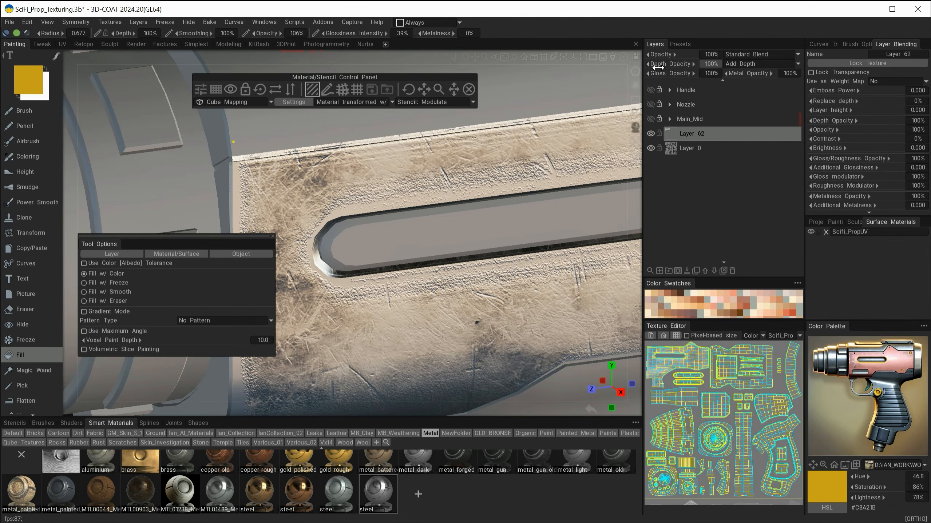
click(714, 66)
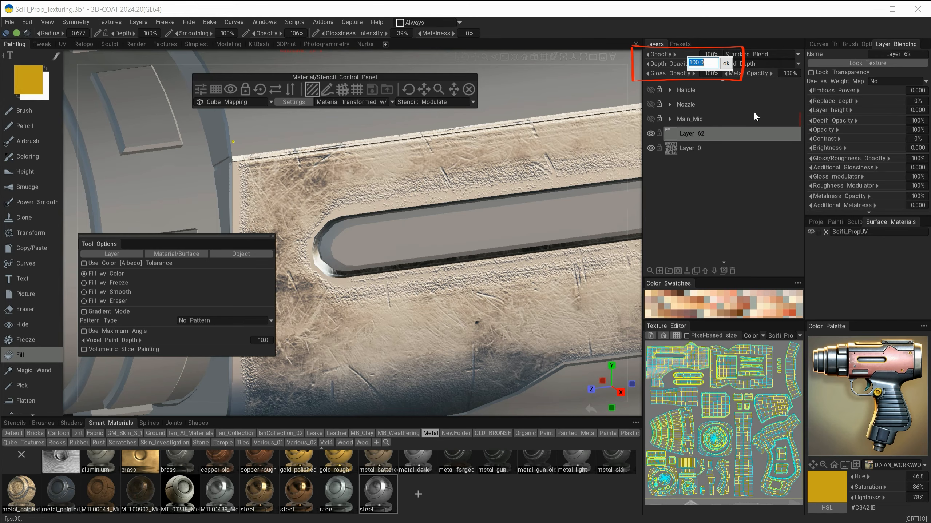
text(20)
key(Return)
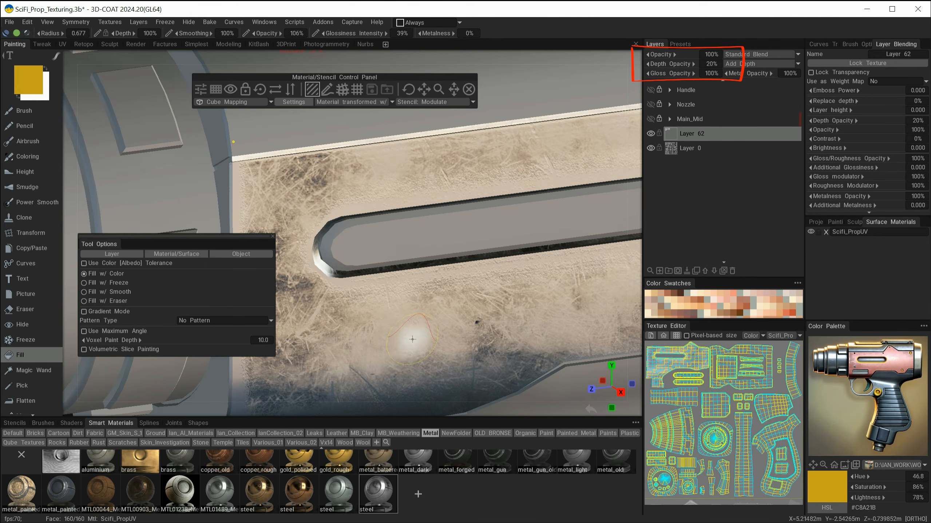
alt+right_drag(429, 328, 411, 337)
alt+drag(412, 337, 451, 290)
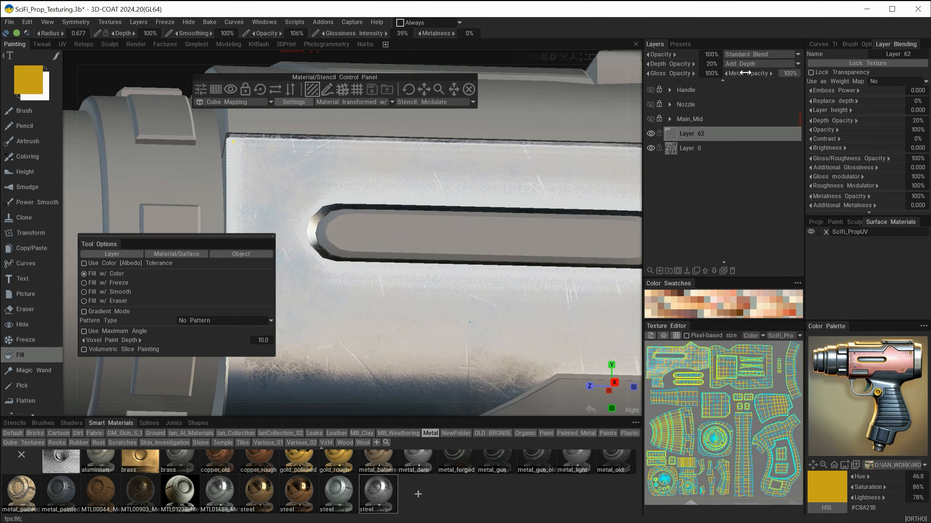
alt+drag(530, 338, 445, 237)
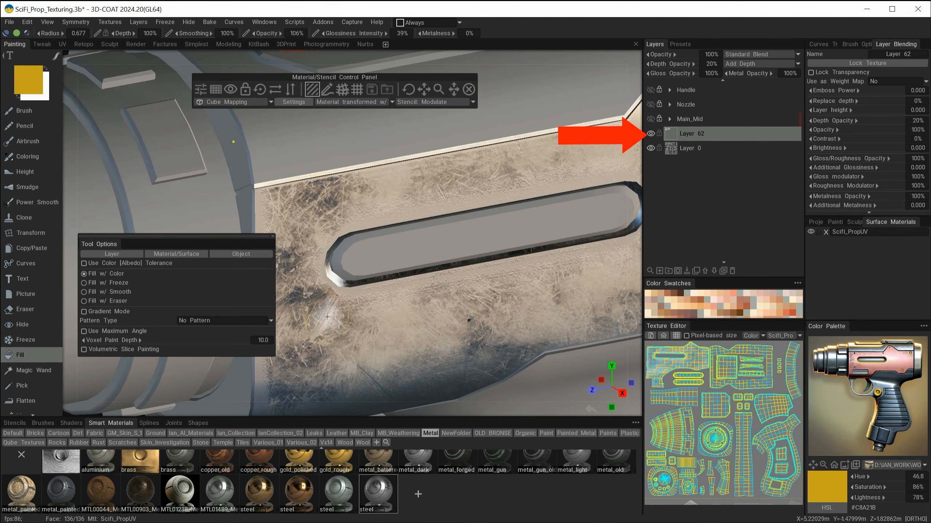
alt+right_drag(403, 283, 406, 246)
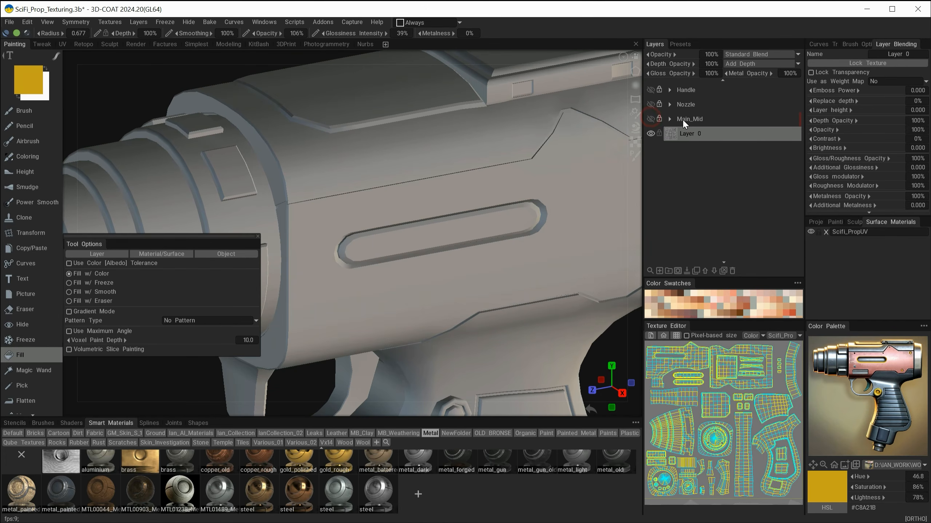
Make the Main_Mid layer group visible and expand it to list its layers.
click(684, 119)
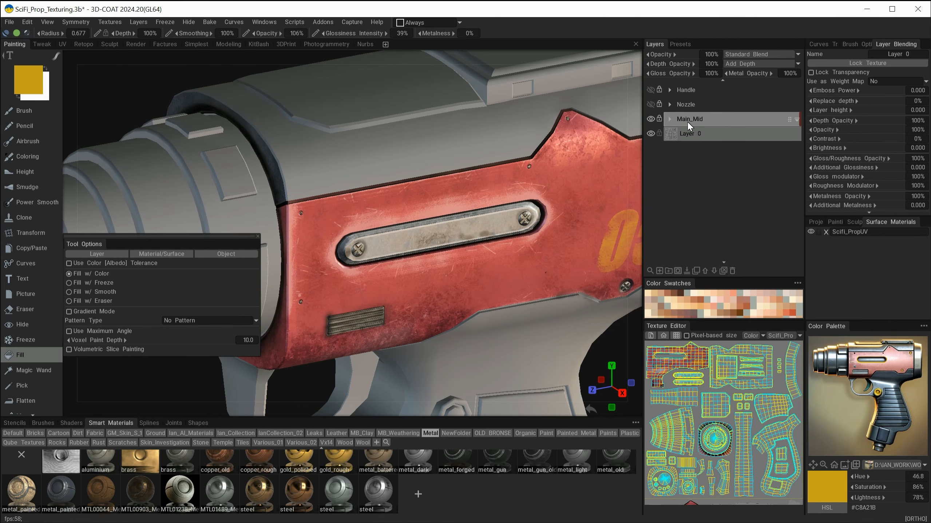
click(670, 116)
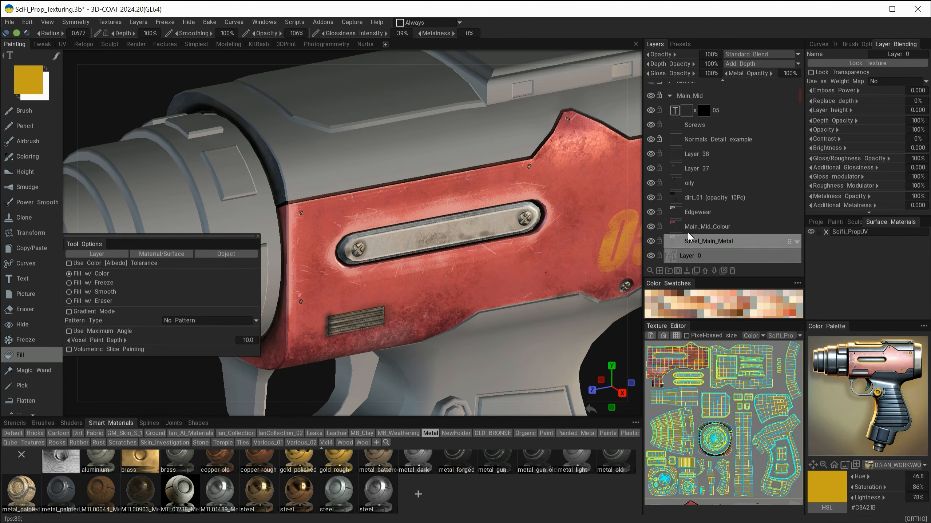
alt+drag(554, 266, 495, 284)
alt+right_drag(495, 283, 414, 186)
mouse_move(413, 186)
alt+middle_down()
mouse_move(403, 155)
mouse_move(405, 172)
alt+middle_up()
Make the Nozzle layer group visible and close the Tool Options window.
scroll(715, 197, up, 5)
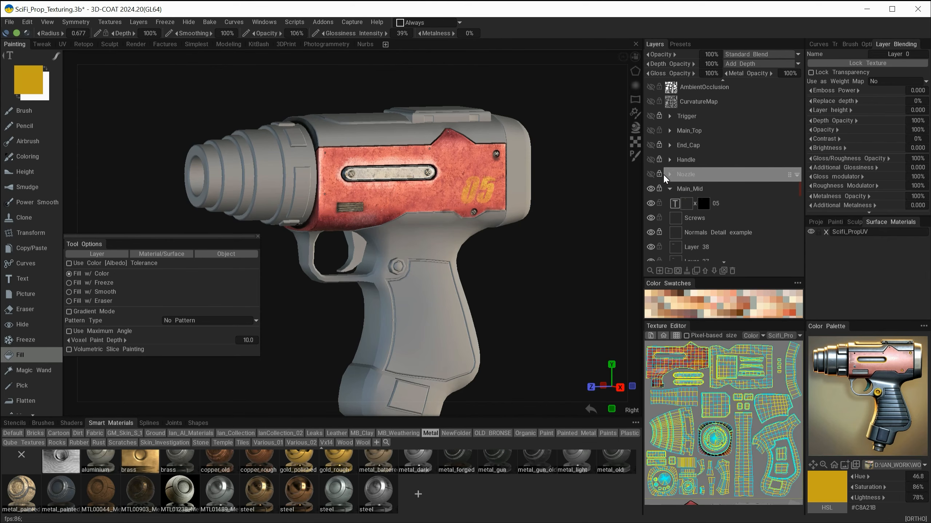
click(651, 174)
alt+drag(435, 220, 446, 242)
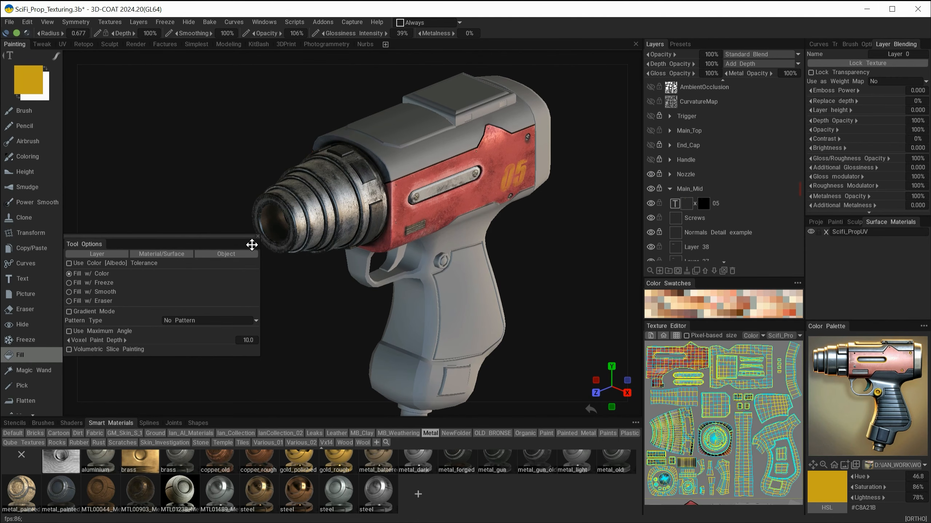
click(258, 237)
alt+drag(452, 341, 416, 320)
alt+right_drag(416, 320, 467, 255)
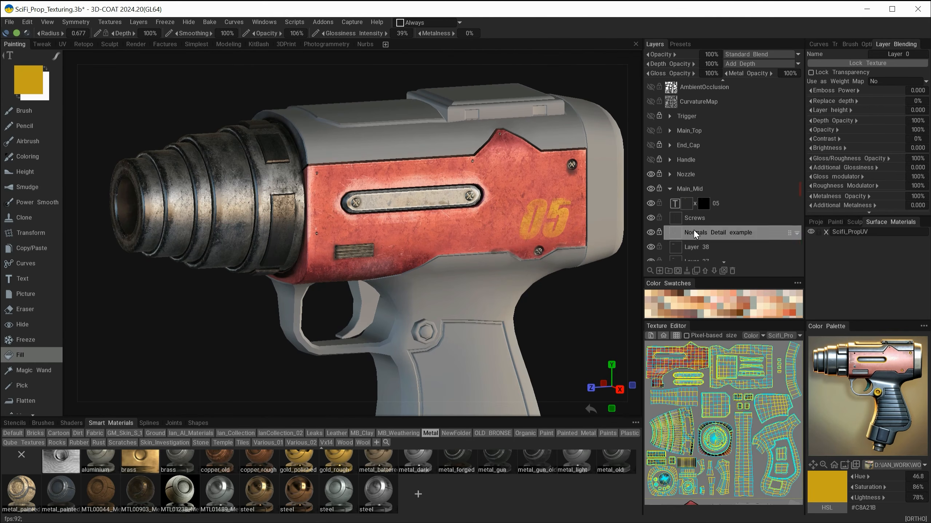
Expand the Nozzle layer group to examine its layers and collapse it again.
click(670, 174)
scroll(711, 159, down, 2)
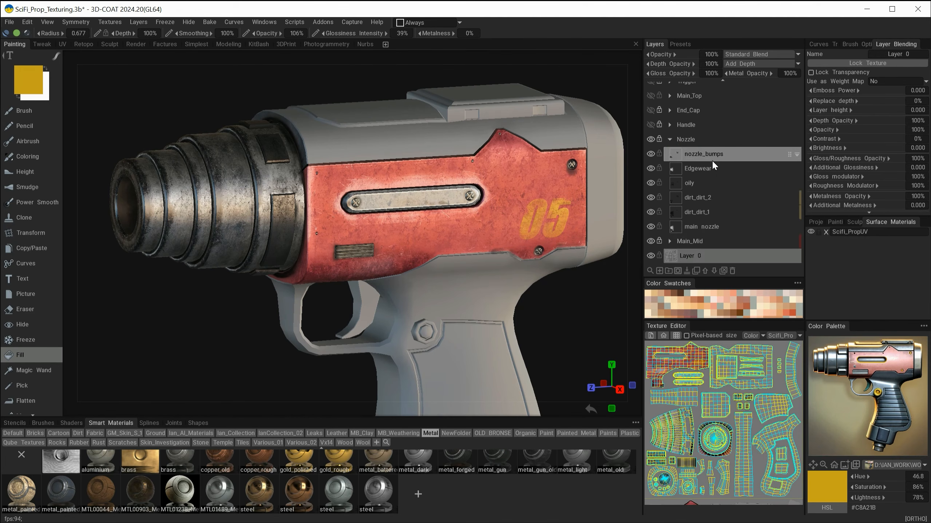
click(670, 139)
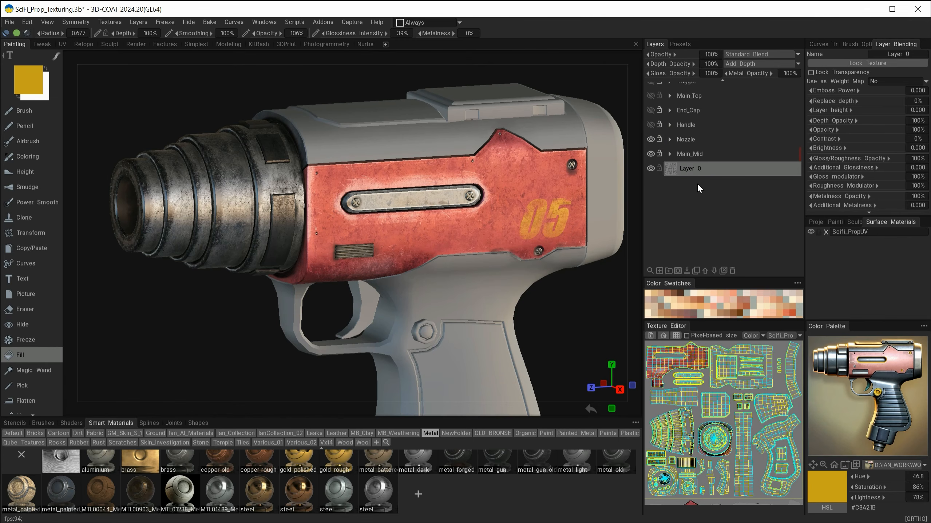
Make the Handle, End_Cap and Main_Top layer groups visible.
click(650, 124)
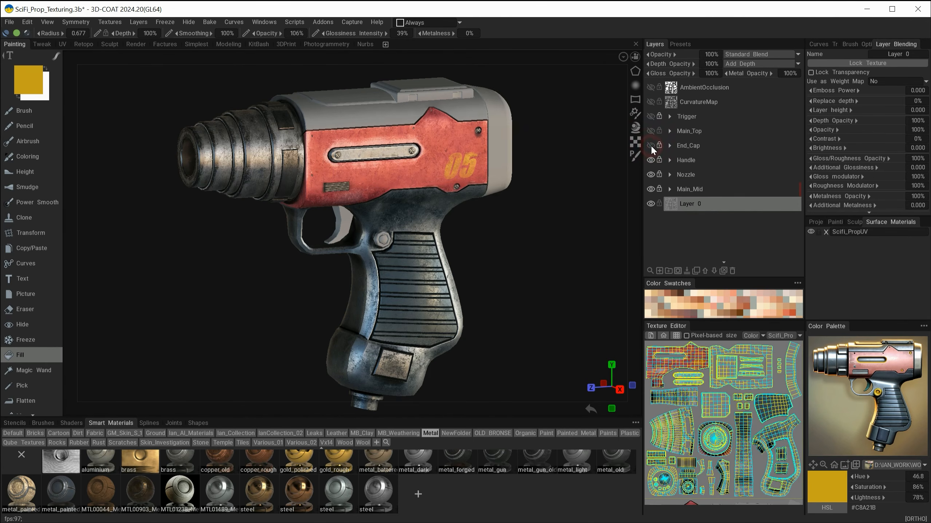
click(650, 146)
click(651, 131)
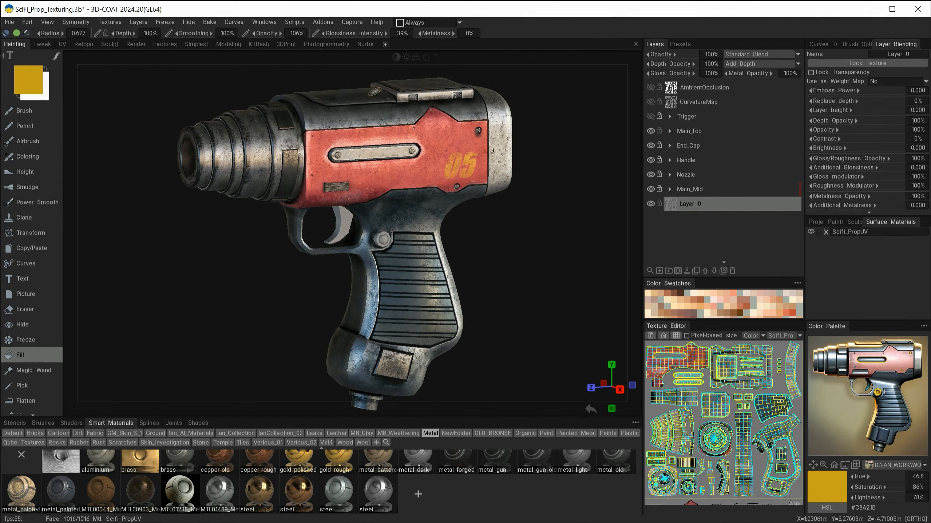
alt+drag(528, 231, 504, 224)
alt+middle_drag(504, 222, 505, 257)
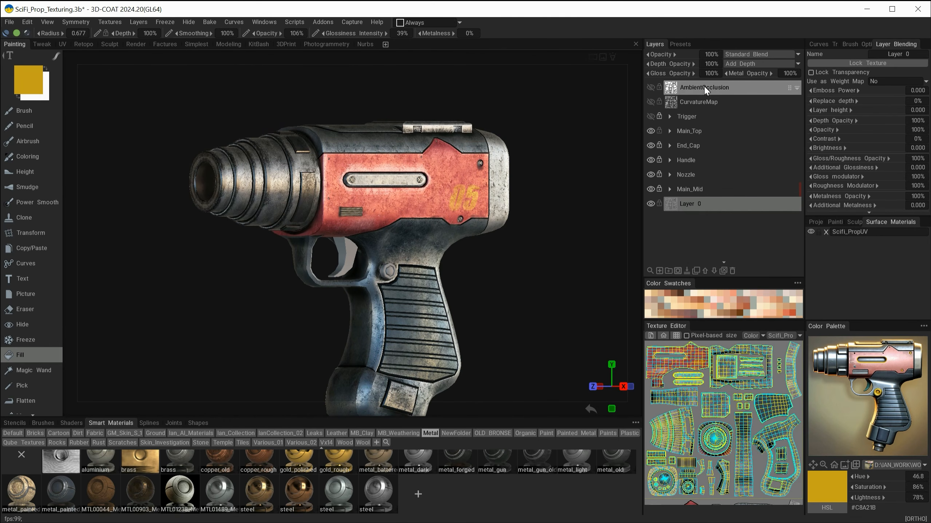
scroll(465, 383, up, 2)
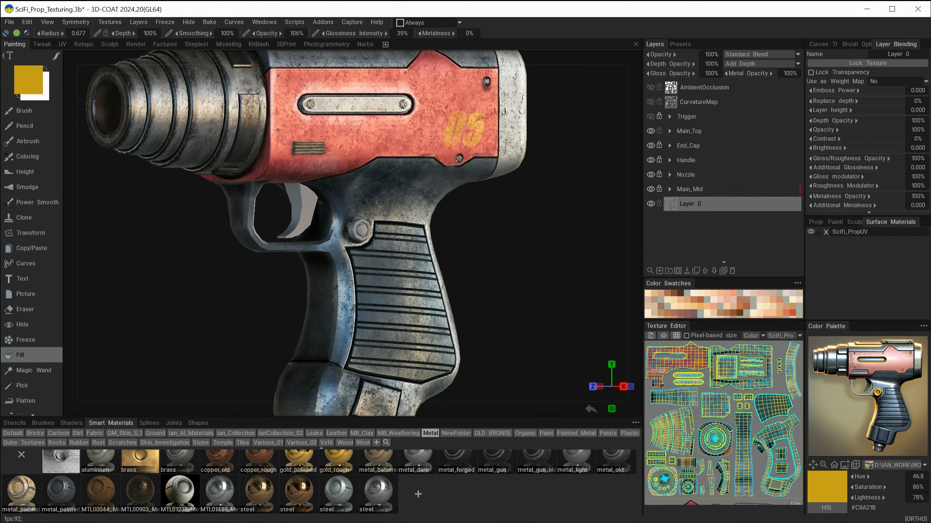
Make the Trigger layer group and the CurvatureMap layer visible on the gun.
alt+drag(464, 296, 488, 290)
click(651, 117)
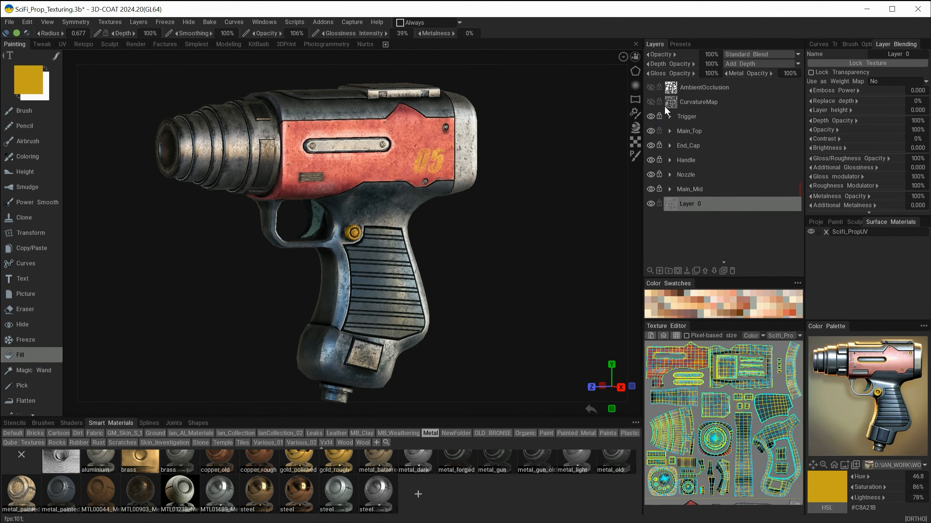
click(651, 102)
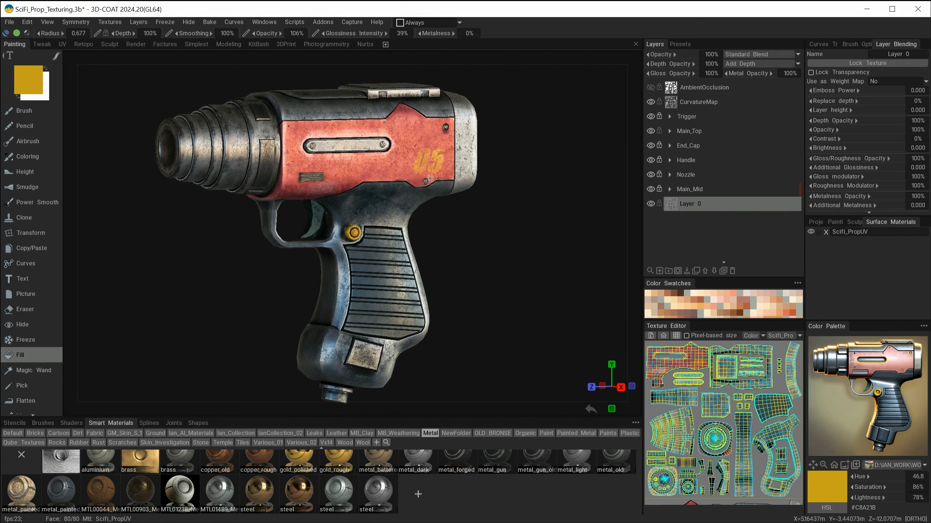
alt+right_drag(377, 234, 378, 225)
alt+middle_drag(378, 225, 373, 160)
alt+drag(495, 207, 399, 201)
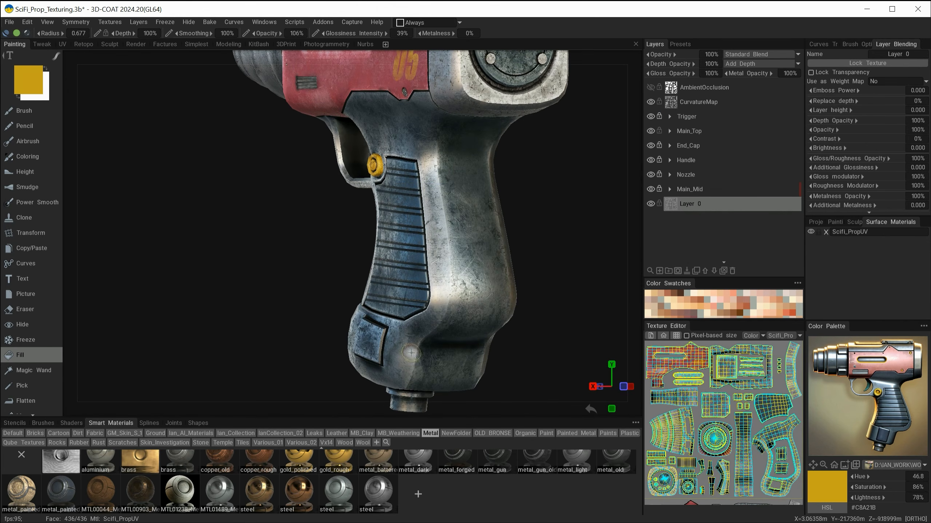
alt+drag(410, 352, 506, 357)
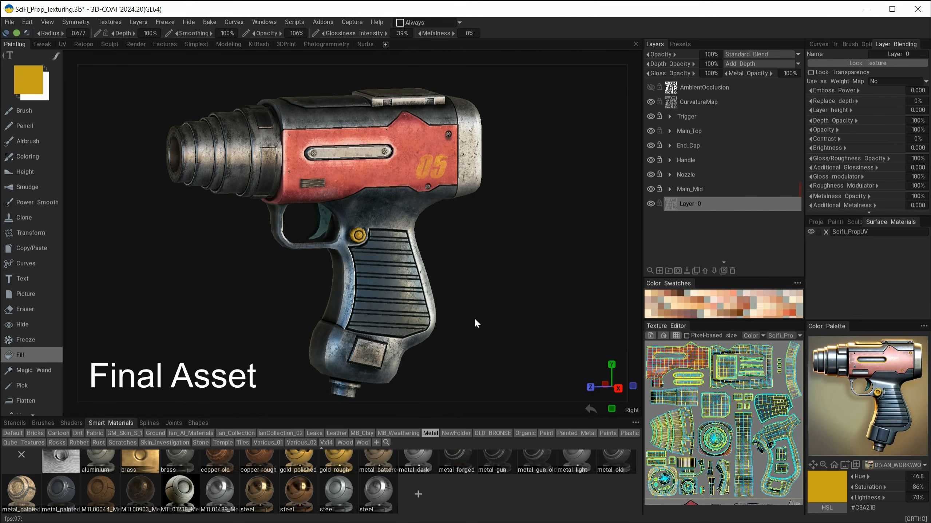
alt+drag(495, 318, 587, 305)
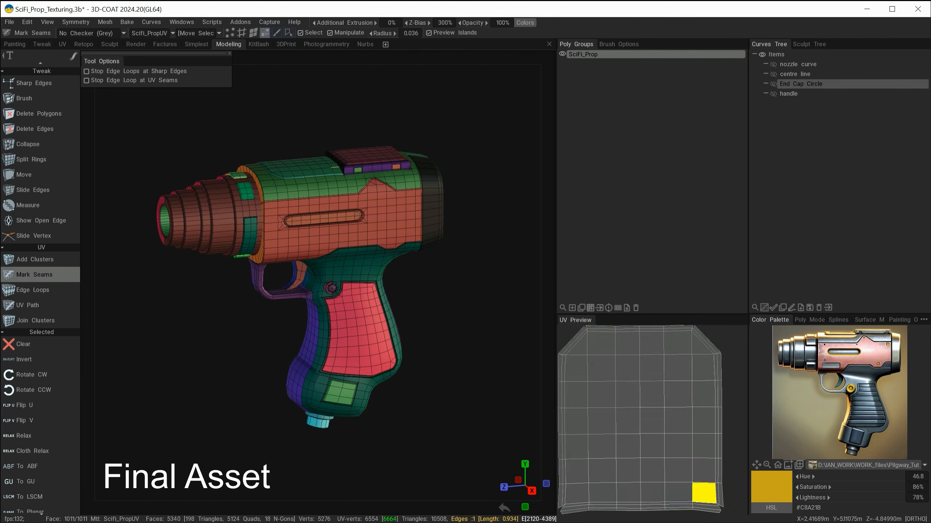
Return from the Modeling workspace to the Painting workspace to view the finished textured gun.
click(15, 44)
mouse_move(517, 280)
alt+mouse_down()
mouse_move(523, 302)
mouse_move(561, 283)
mouse_move(469, 267)
mouse_move(521, 297)
alt+mouse_up()
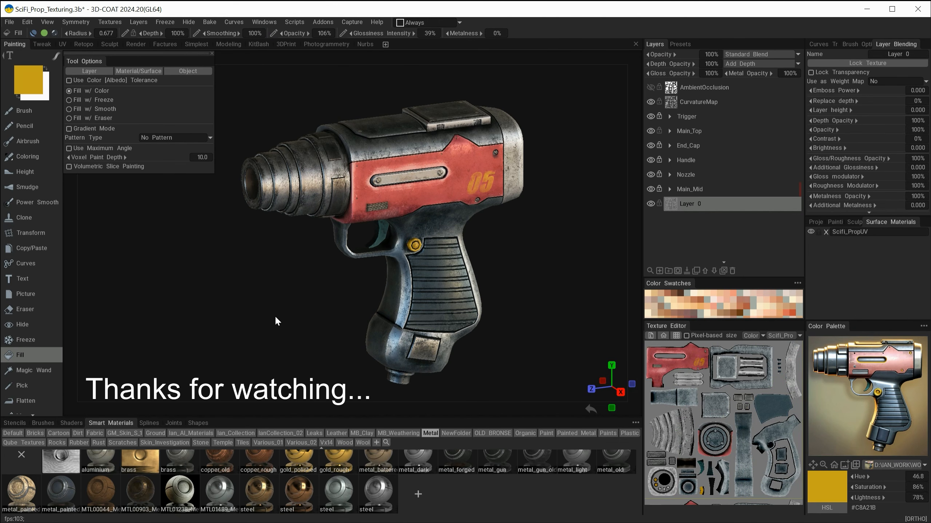
mouse_move(277, 316)
alt+mouse_down()
mouse_move(280, 301)
mouse_move(310, 289)
mouse_move(305, 311)
mouse_move(291, 320)
mouse_move(301, 325)
mouse_move(296, 296)
mouse_move(294, 321)
mouse_move(398, 306)
mouse_move(277, 308)
alt+mouse_up()
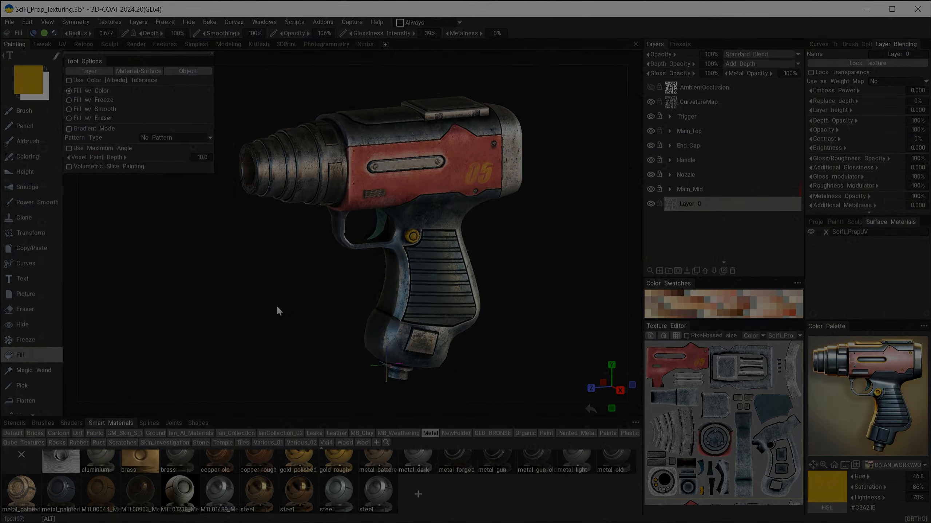